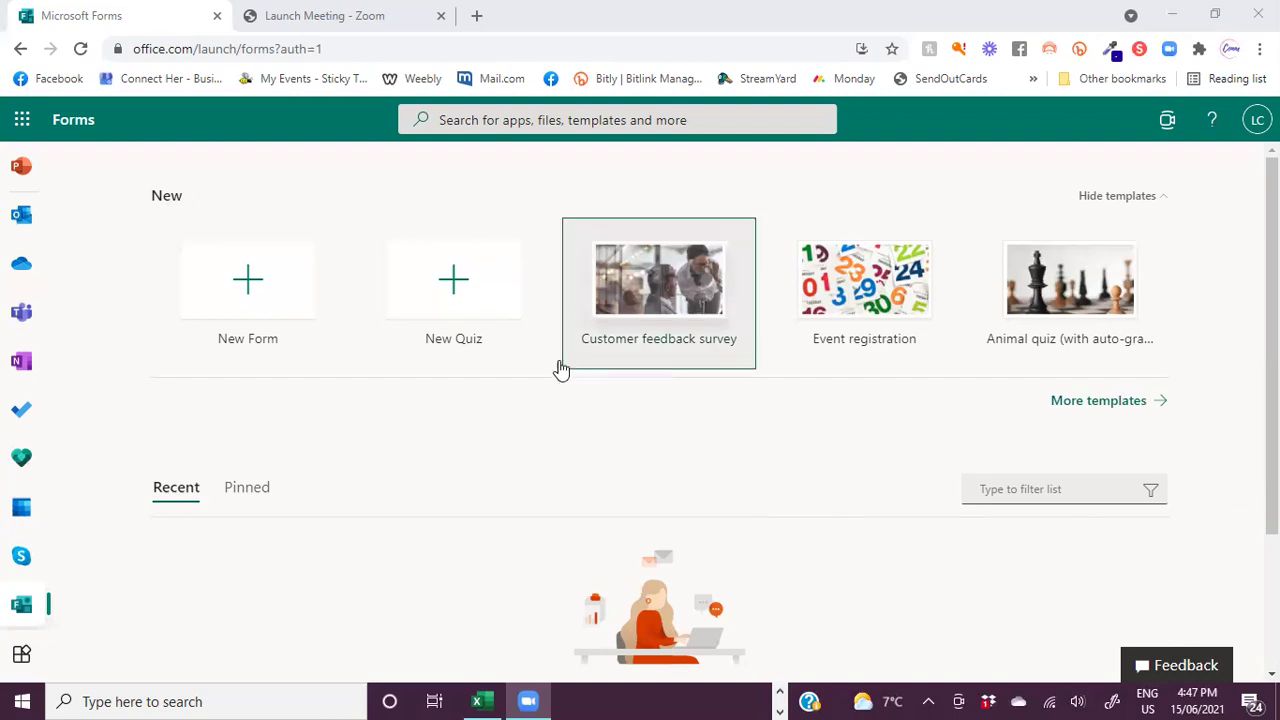
Create a new quiz and title it "General Info Quiz".
click(456, 290)
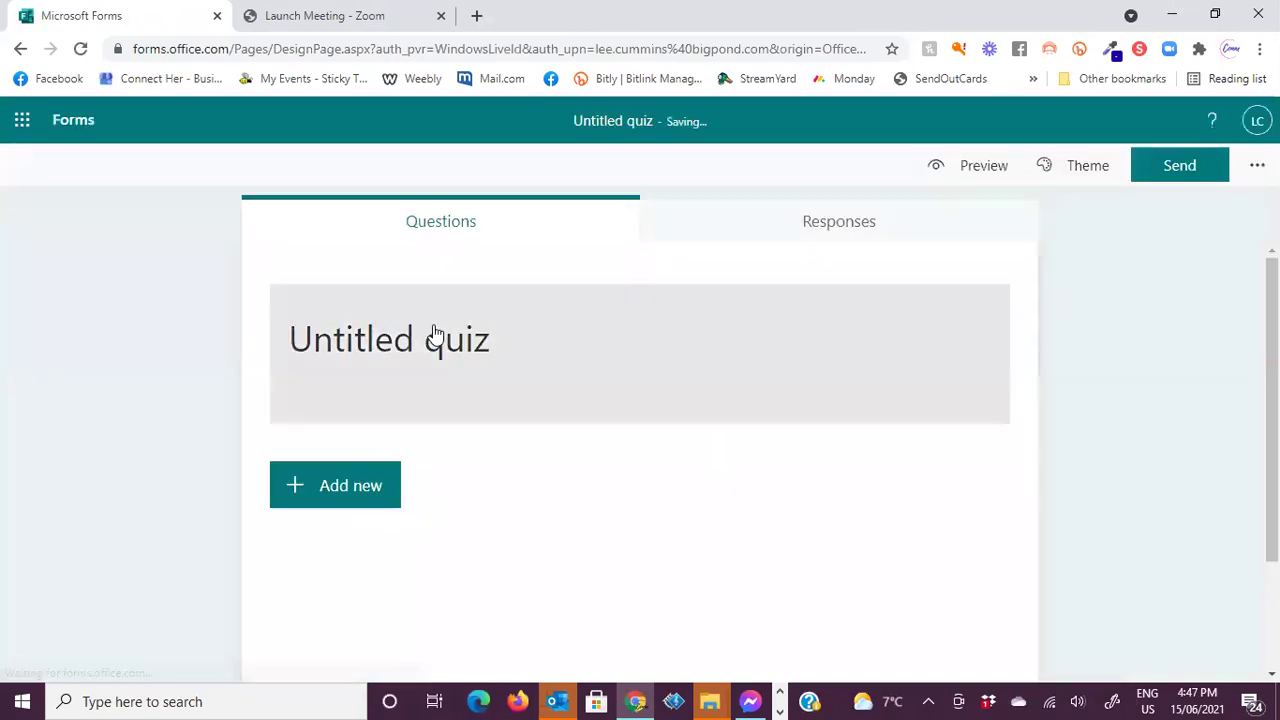
click(435, 337)
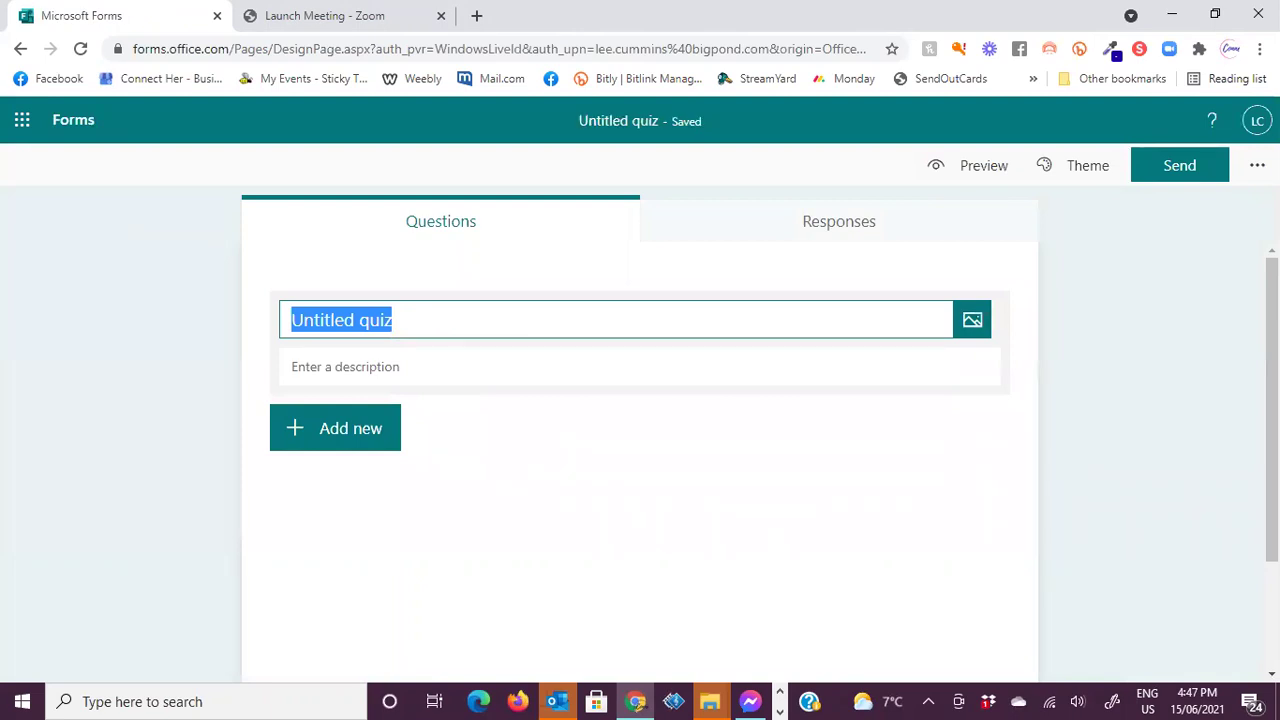
text(Gene)
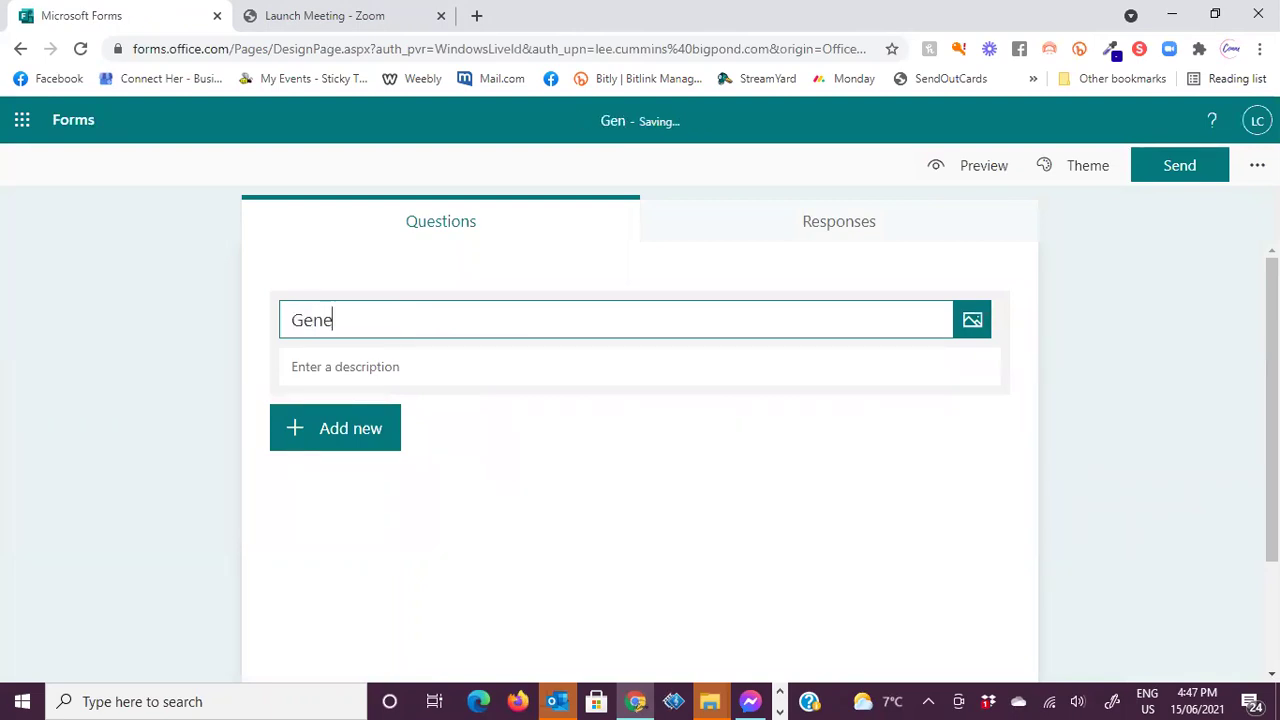
text(ral Info )
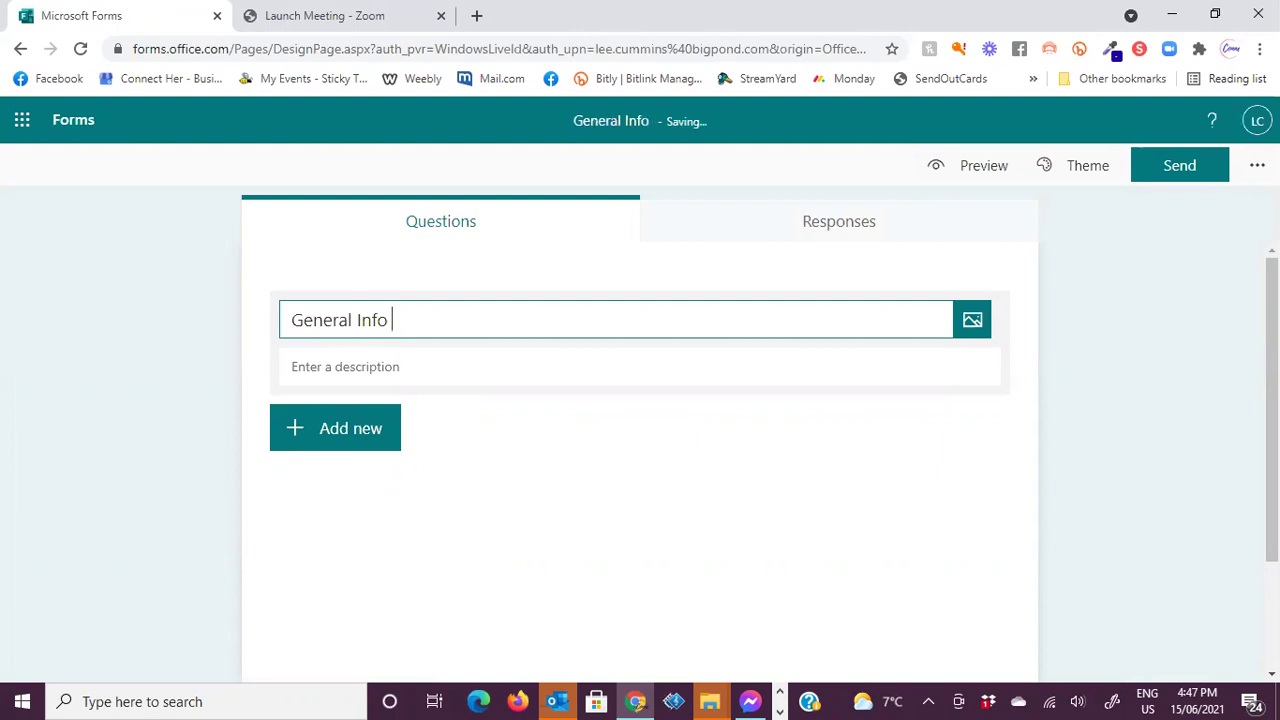
text(Quiz)
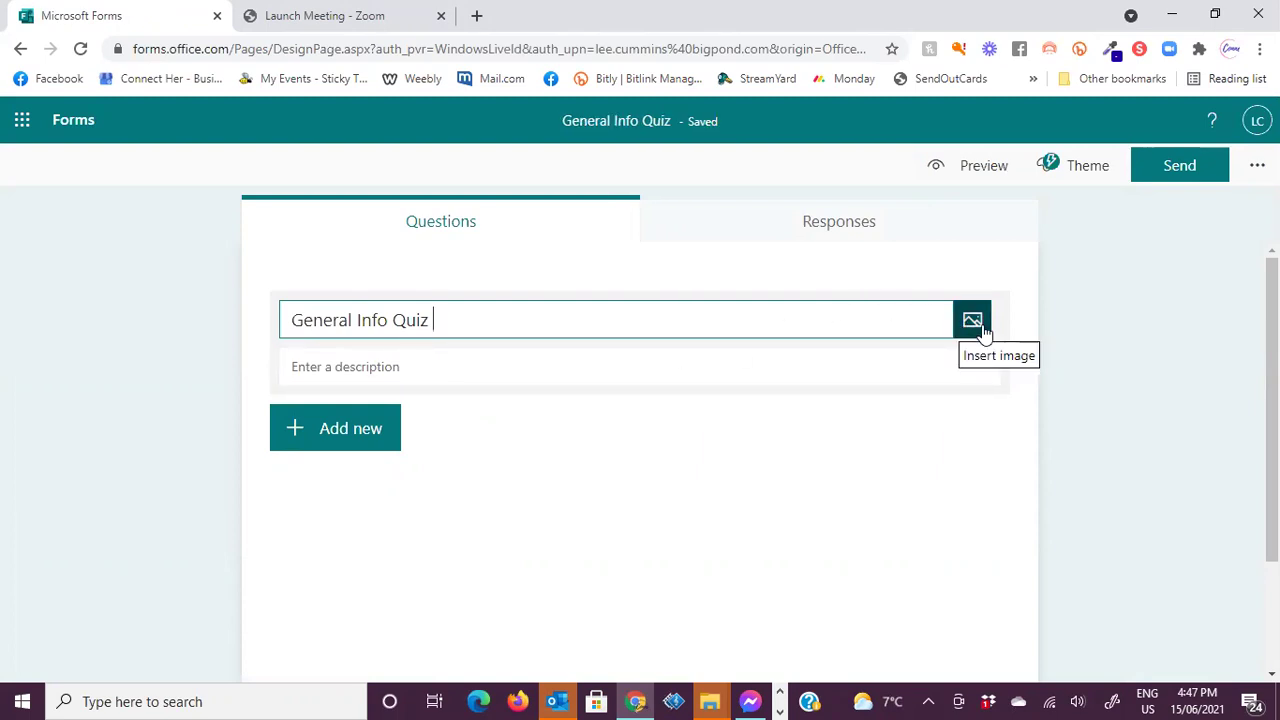
Add a choice question to the quiz with the text "When is sunrise/".
click(337, 432)
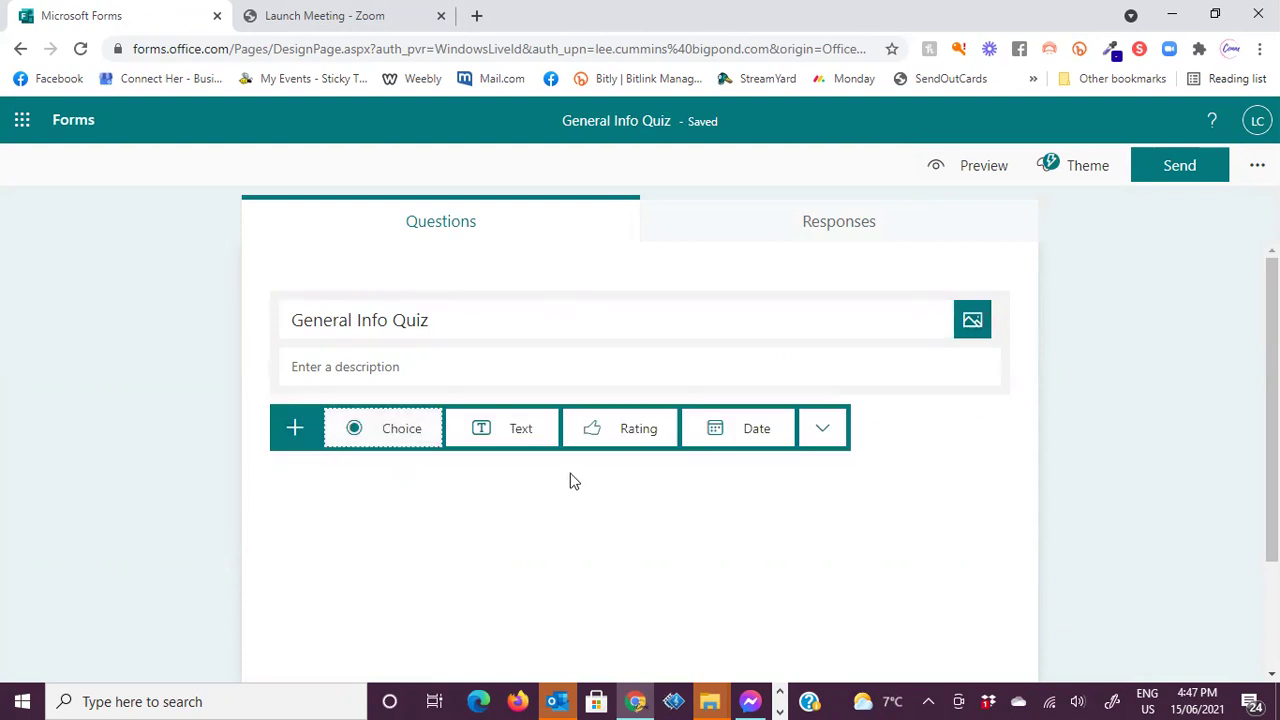
click(387, 433)
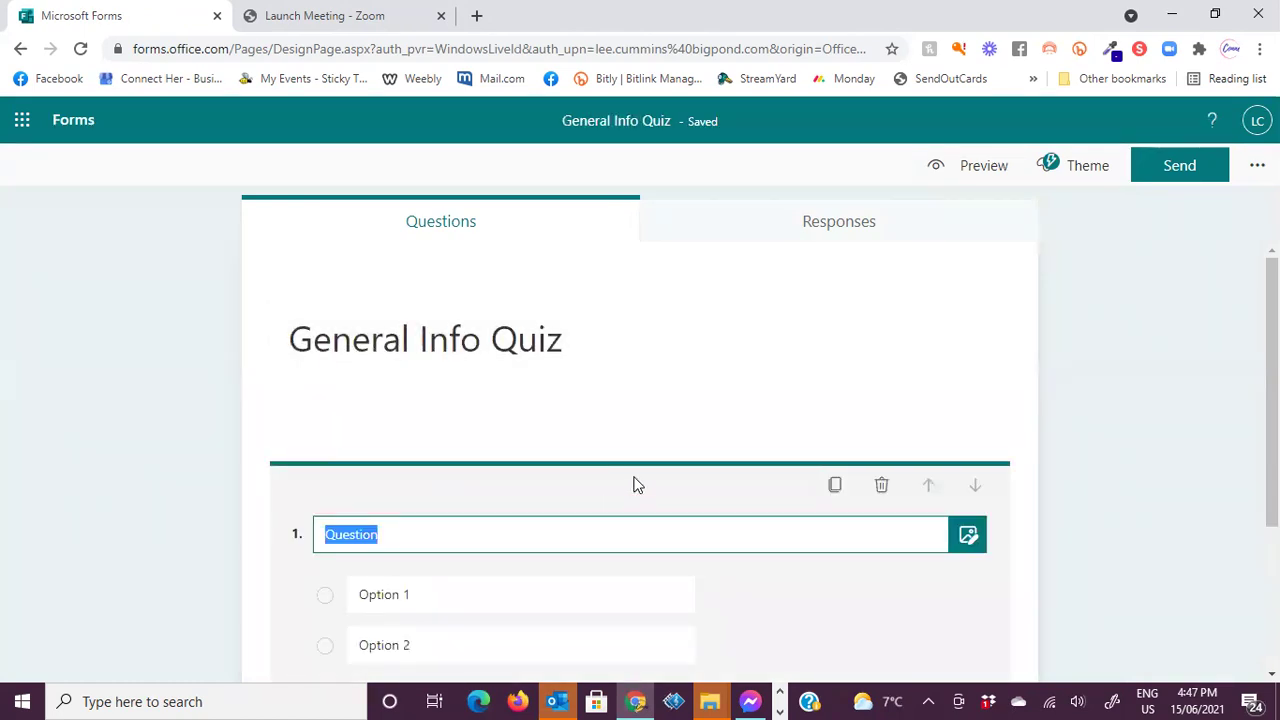
text(W)
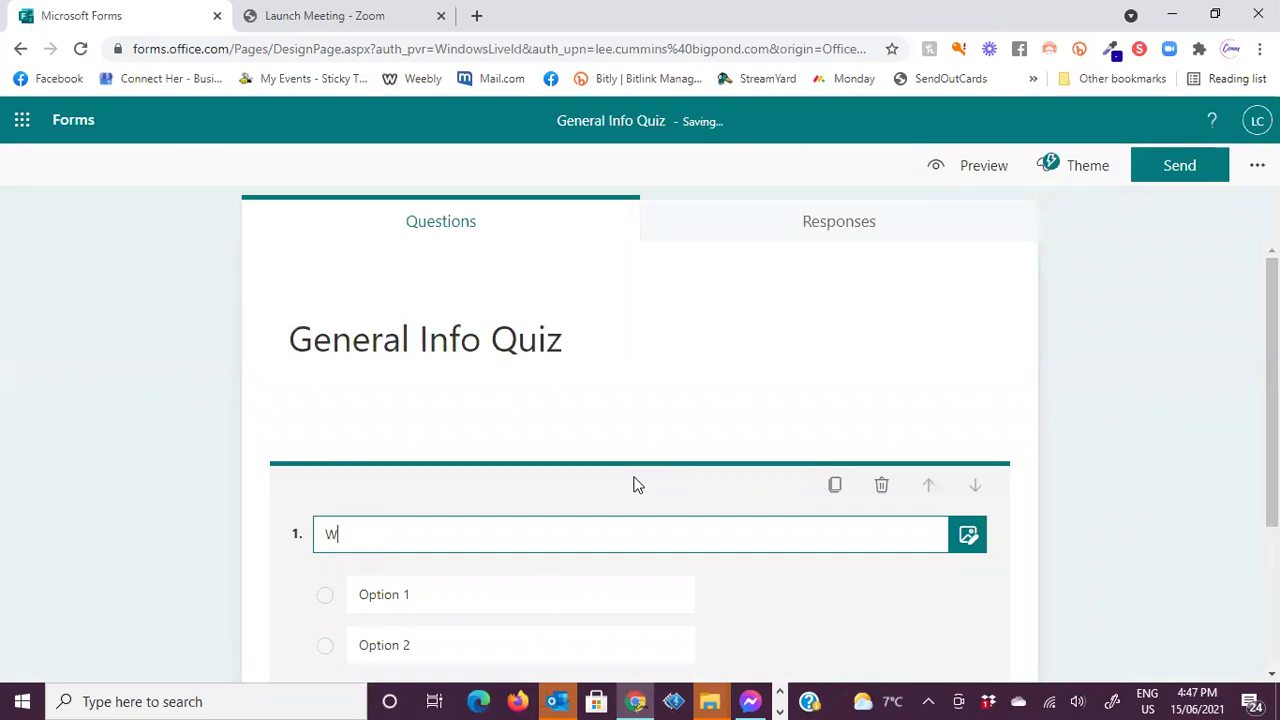
text(hen is sunrise/)
Enter "Early Morning" as the first option, marked as the correct answer, and "Mid afternoon" as the second option.
click(553, 594)
text(Early Morning)
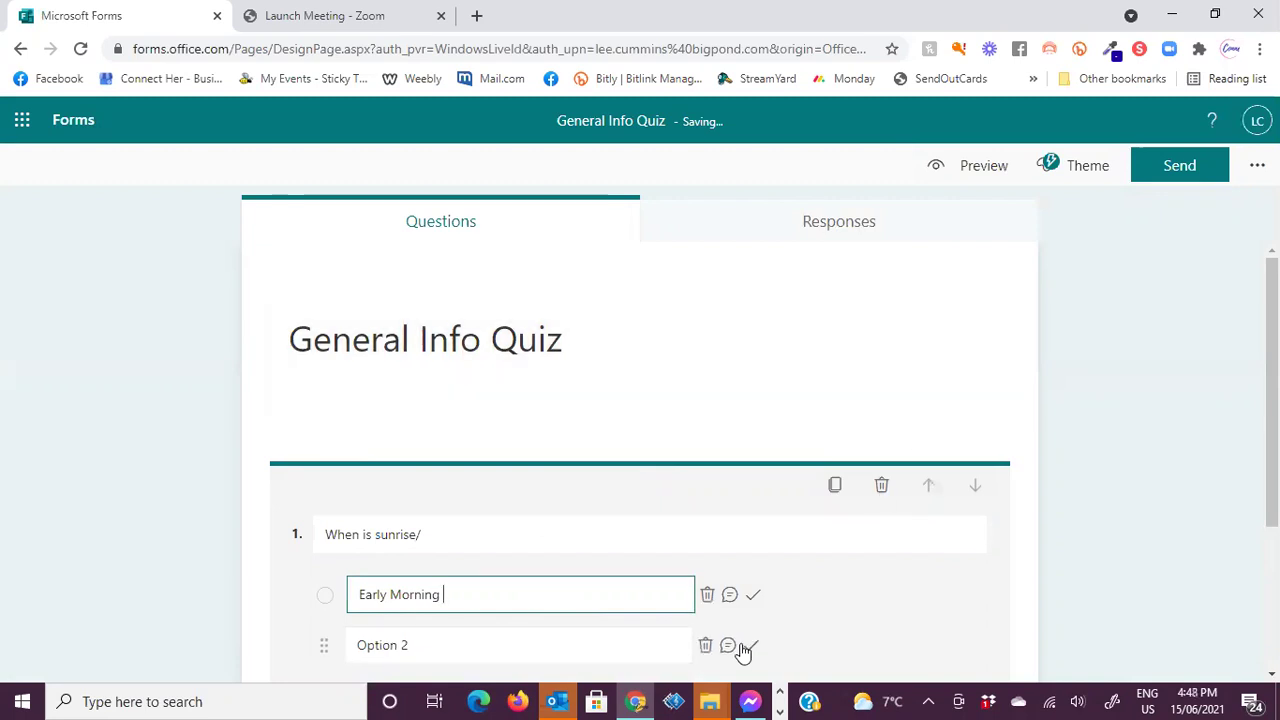
click(753, 595)
scroll(505, 524, down, 2)
click(363, 462)
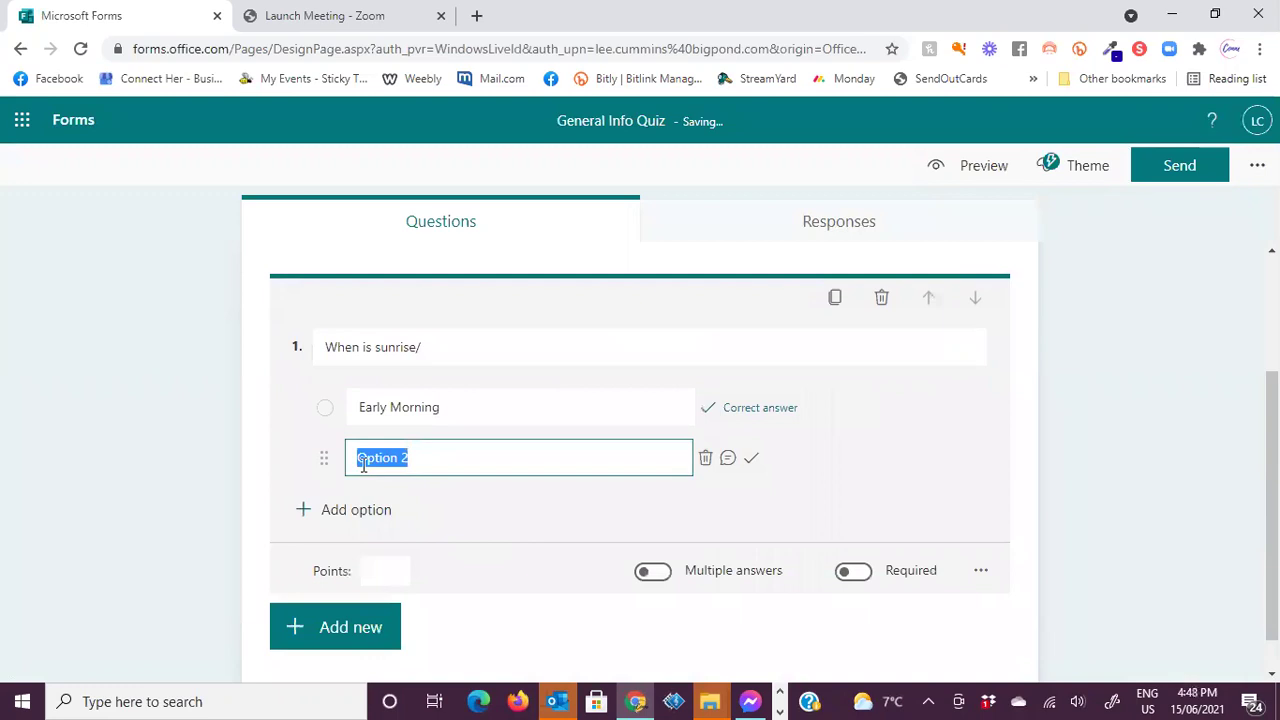
text(Mid afternoon)
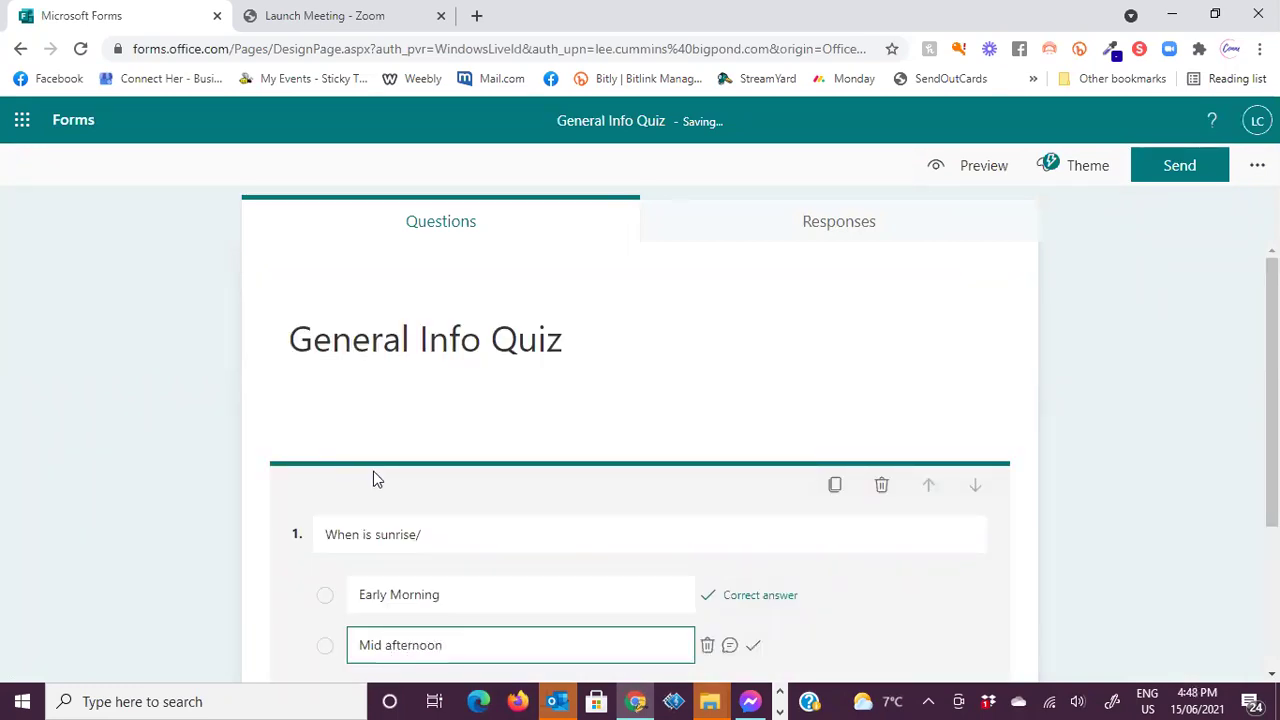
Add the respondent message "Answer is early morning" to the "Mid afternoon" option.
scroll(371, 477, down, 1)
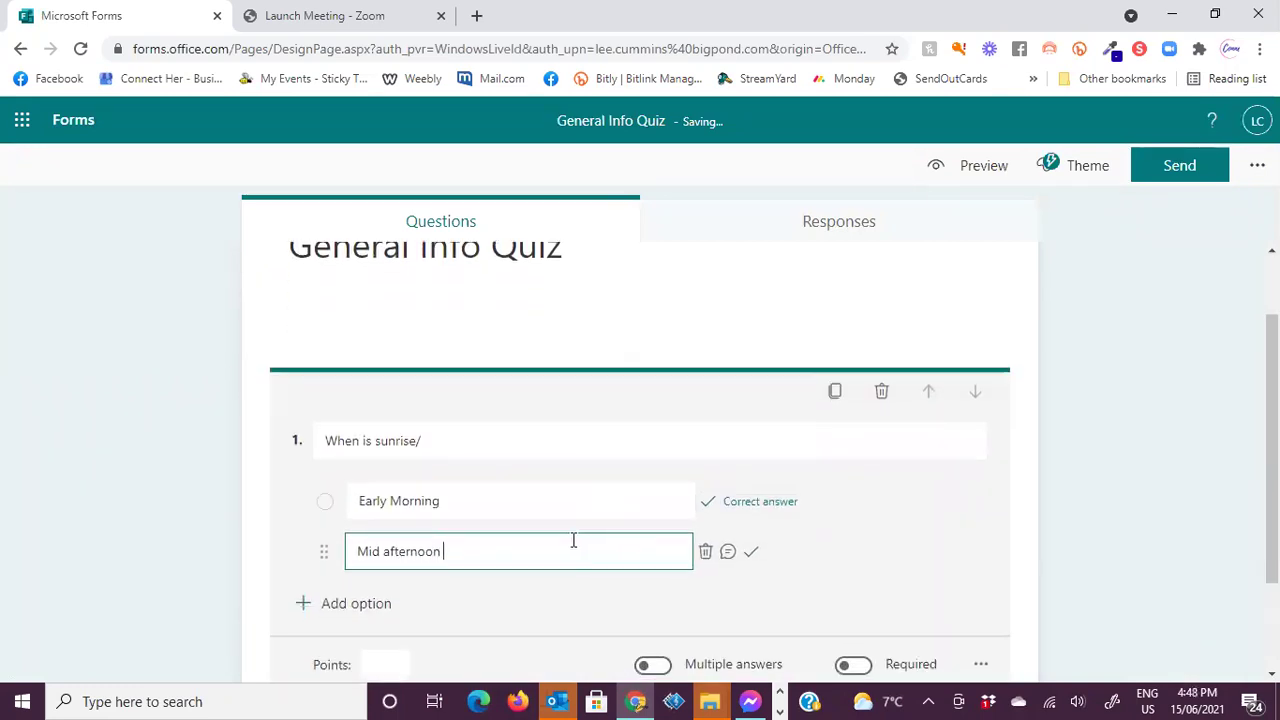
click(728, 553)
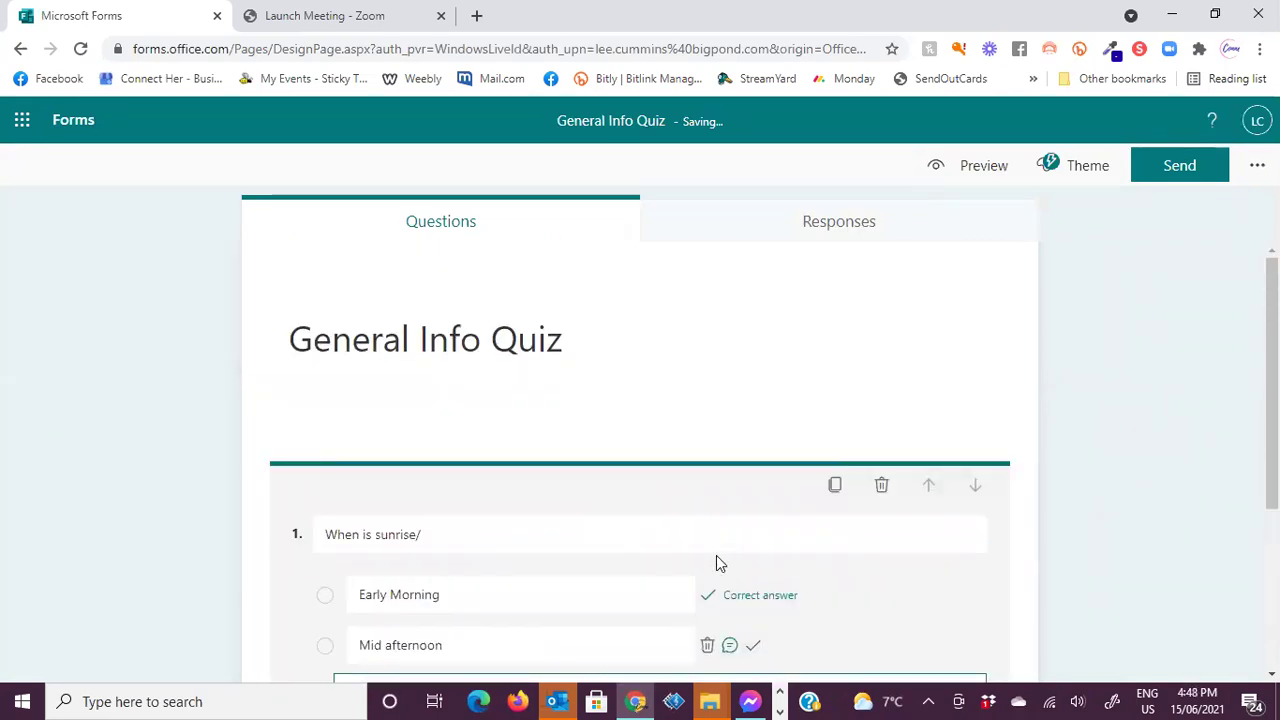
scroll(518, 598, down, 1)
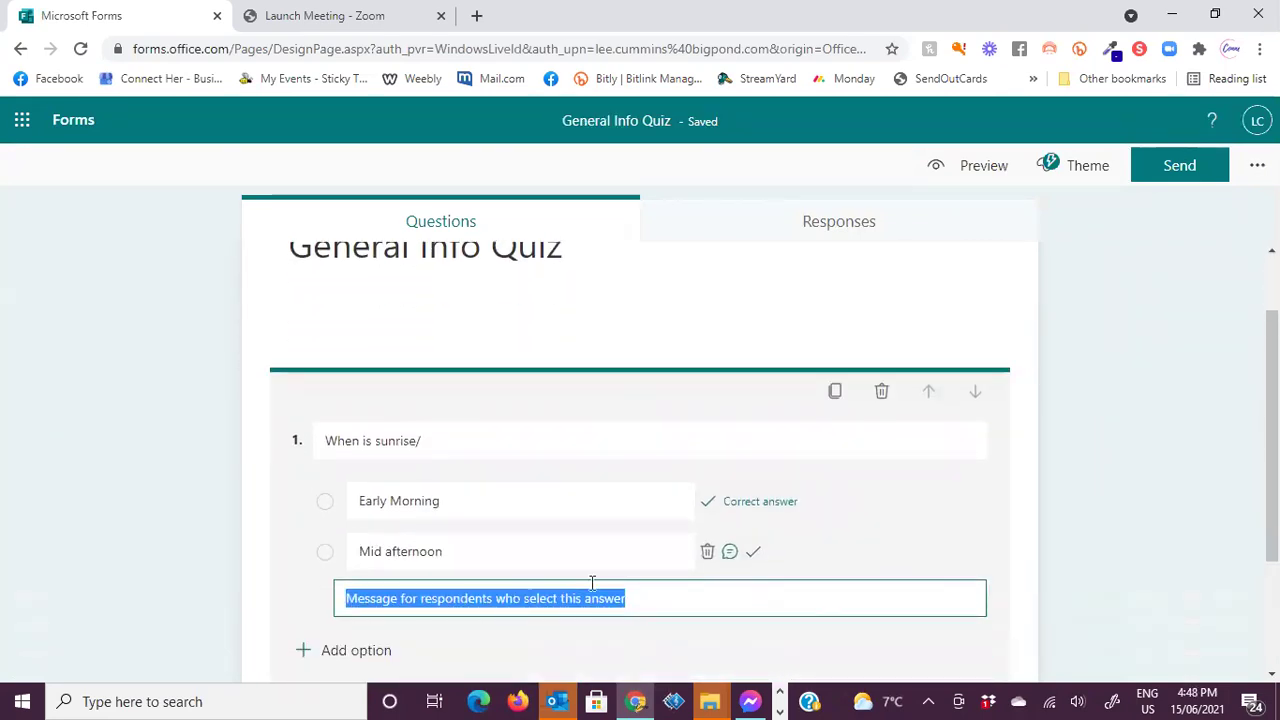
text(Answeer)
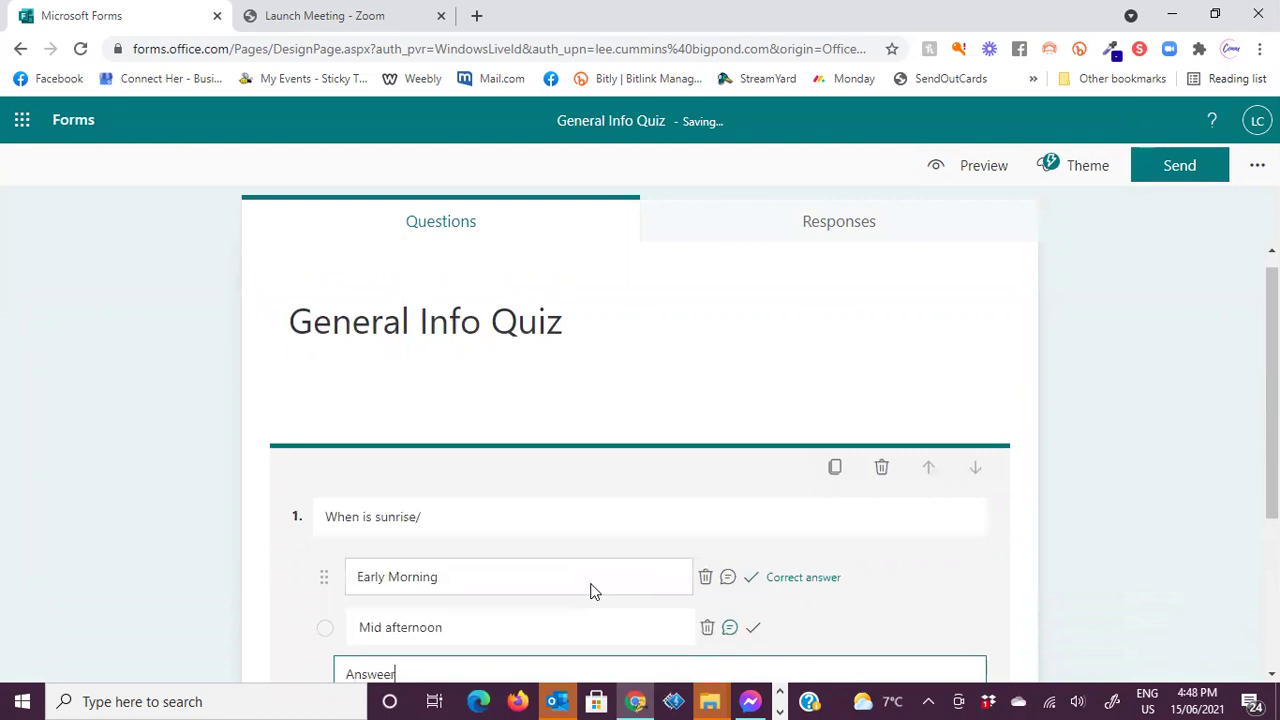
scroll(590, 591, down, 3)
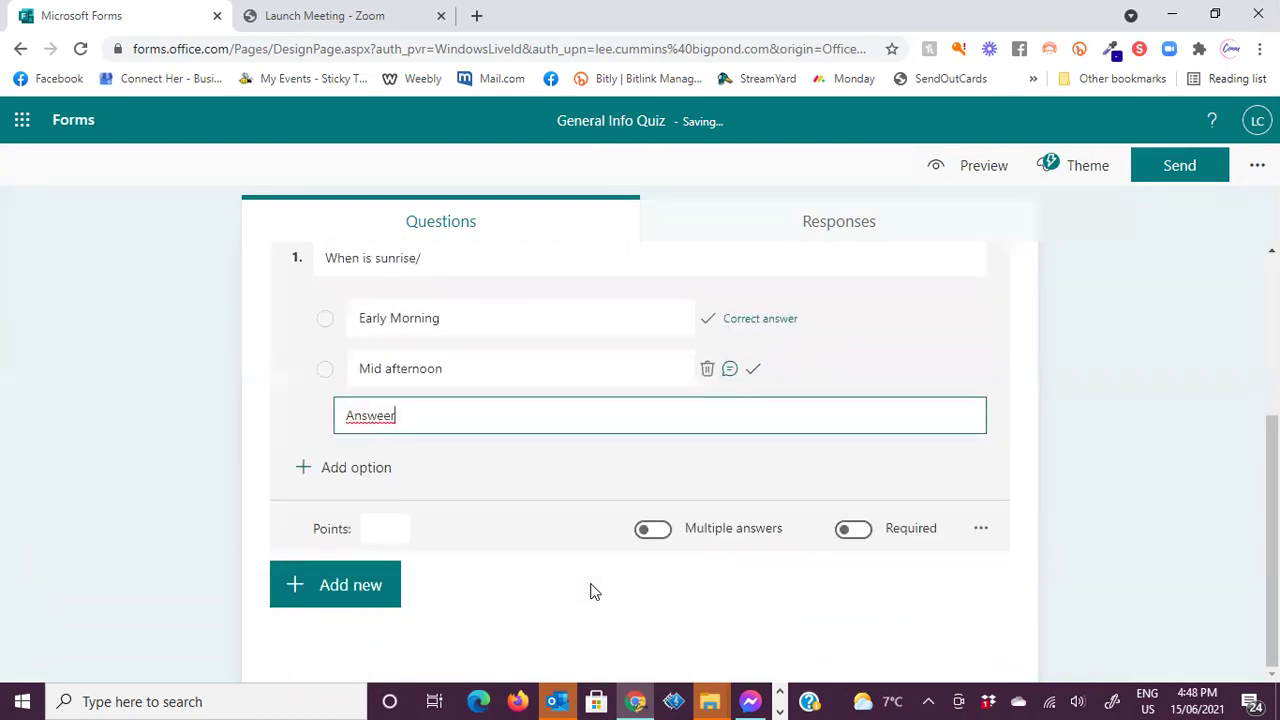
click(378, 417)
key(BackSpace)
scroll(397, 418, up, 3)
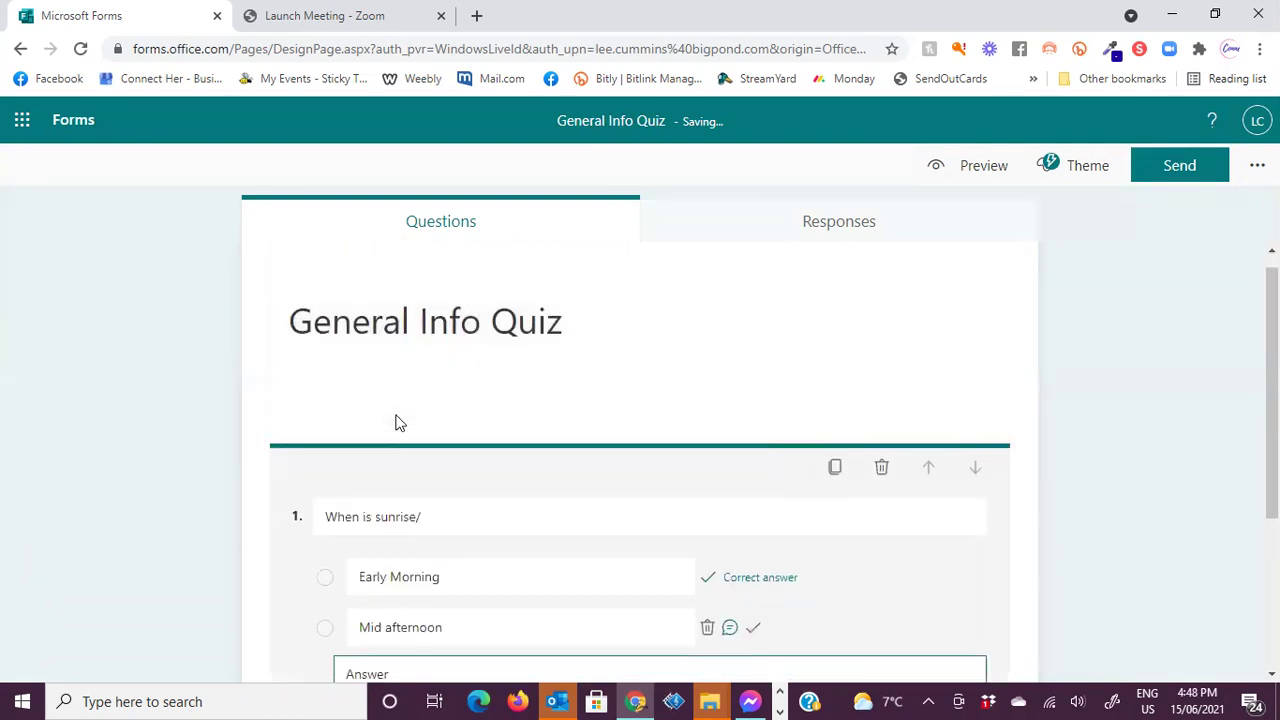
scroll(443, 589, down, 3)
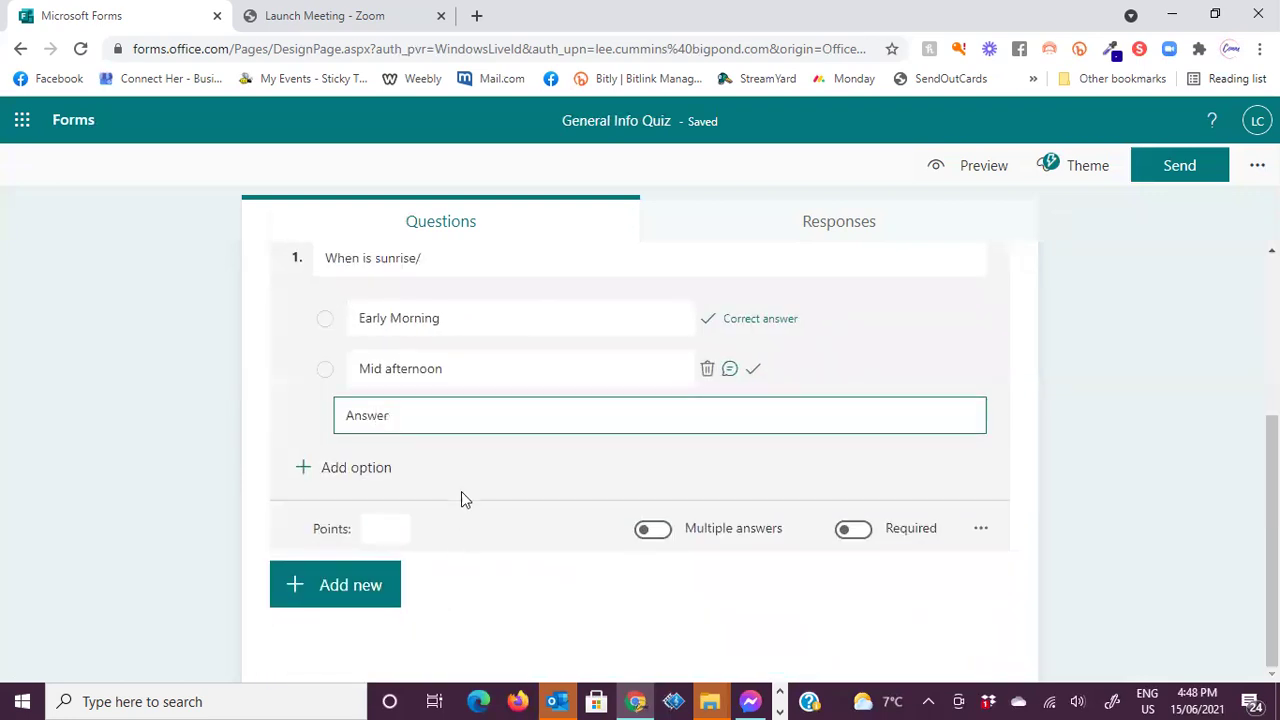
scroll(413, 413, up, 3)
text(is early morning)
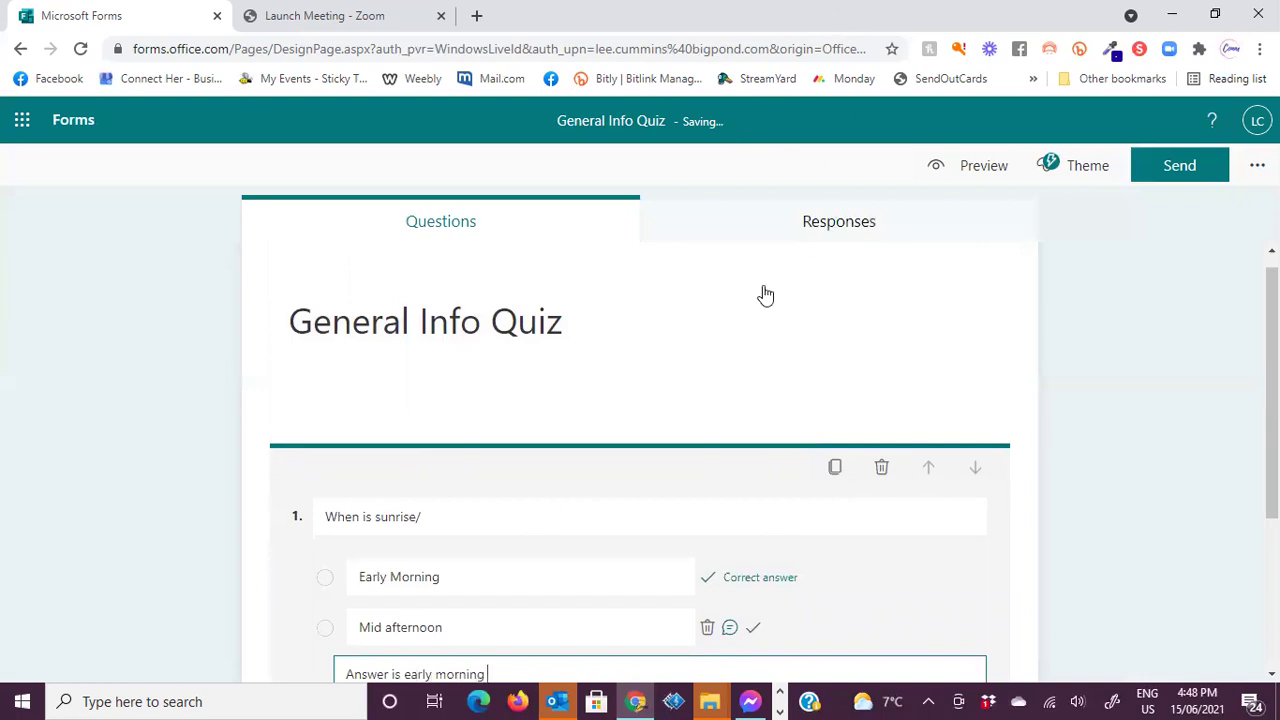
Copy the full message text under the "Mid afternoon" option.
scroll(666, 457, down, 3)
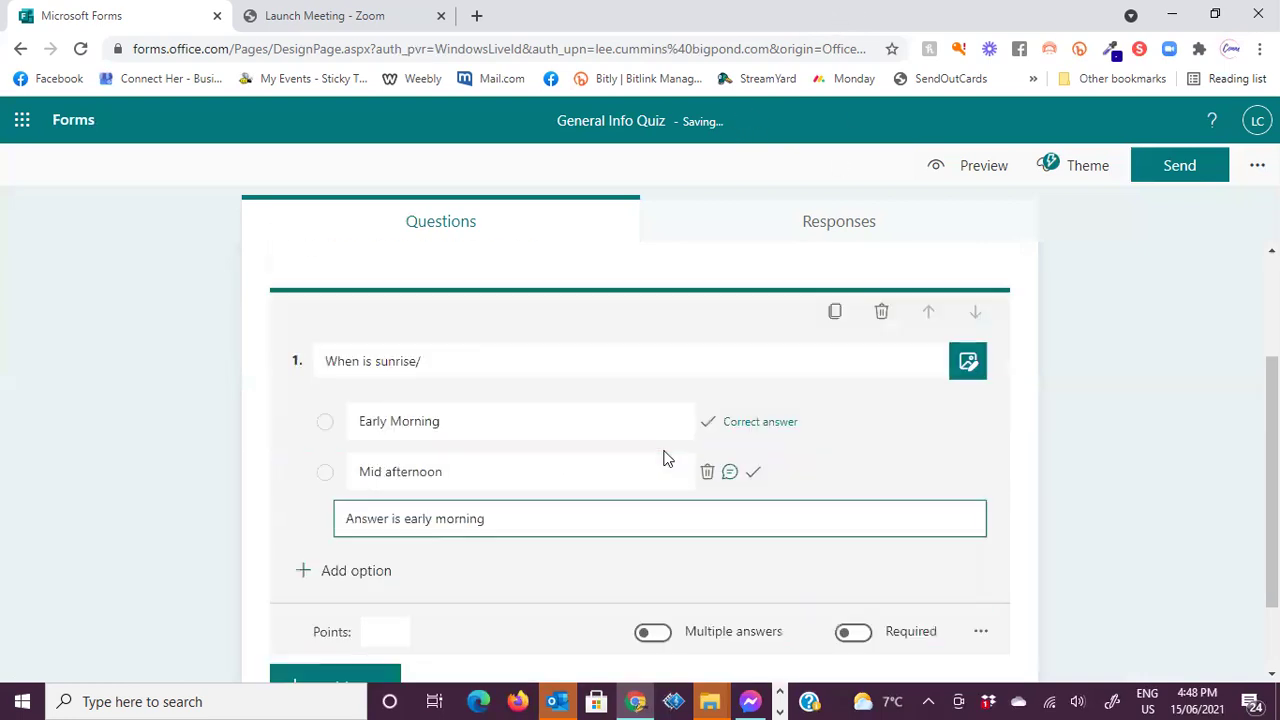
drag(534, 417, 337, 423)
key(ctrl+c)
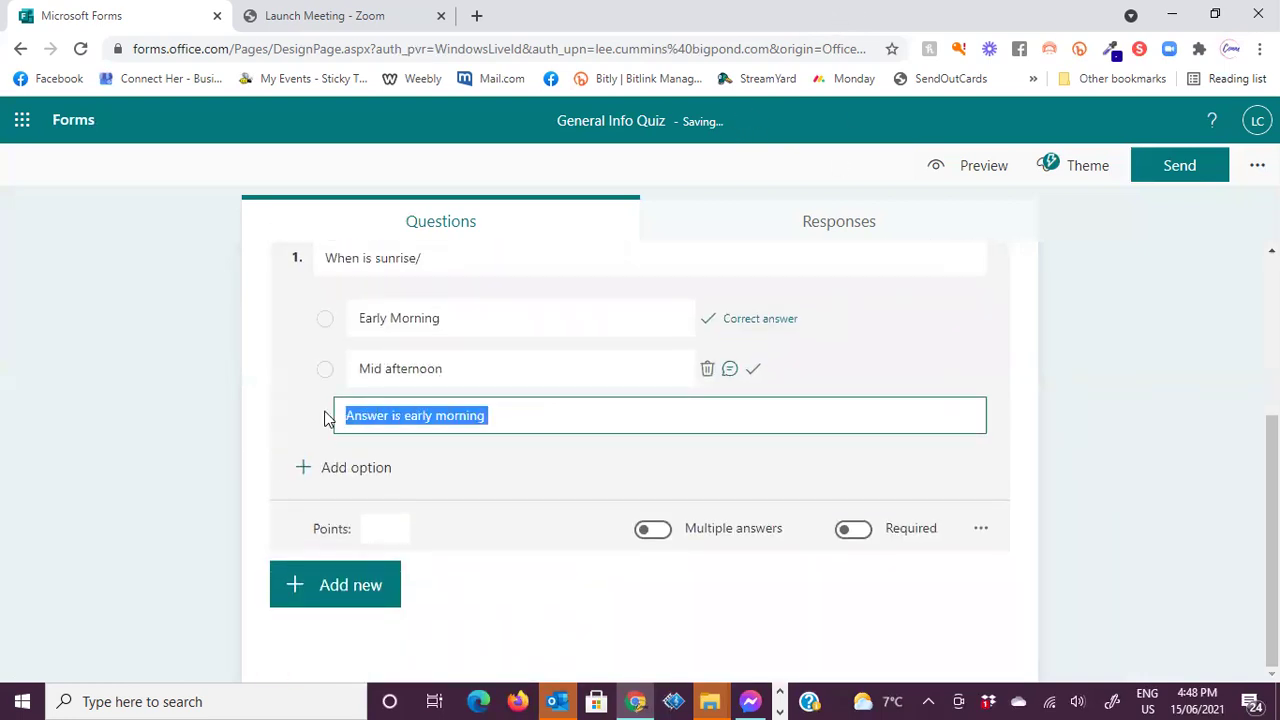
scroll(325, 420, up, 3)
scroll(323, 400, down, 3)
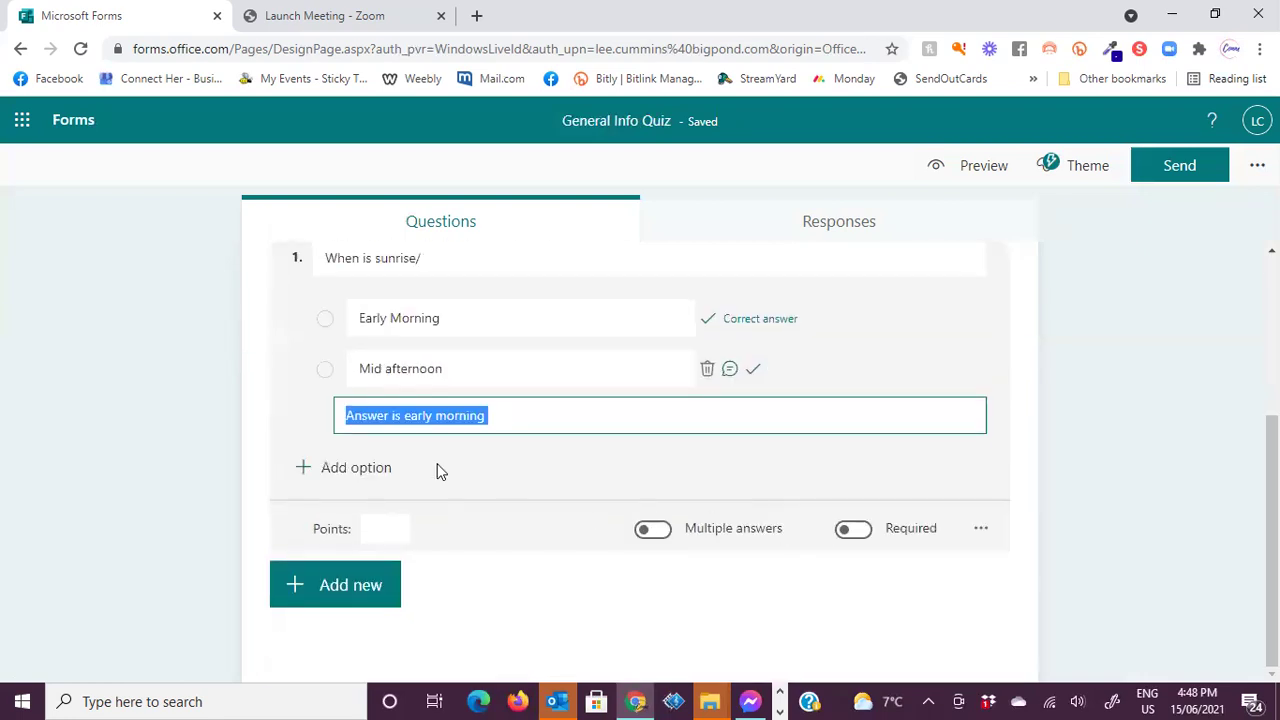
Add a third option "Late afternoon" and paste the copied message "Answer is early morning" as its respondent message.
click(346, 468)
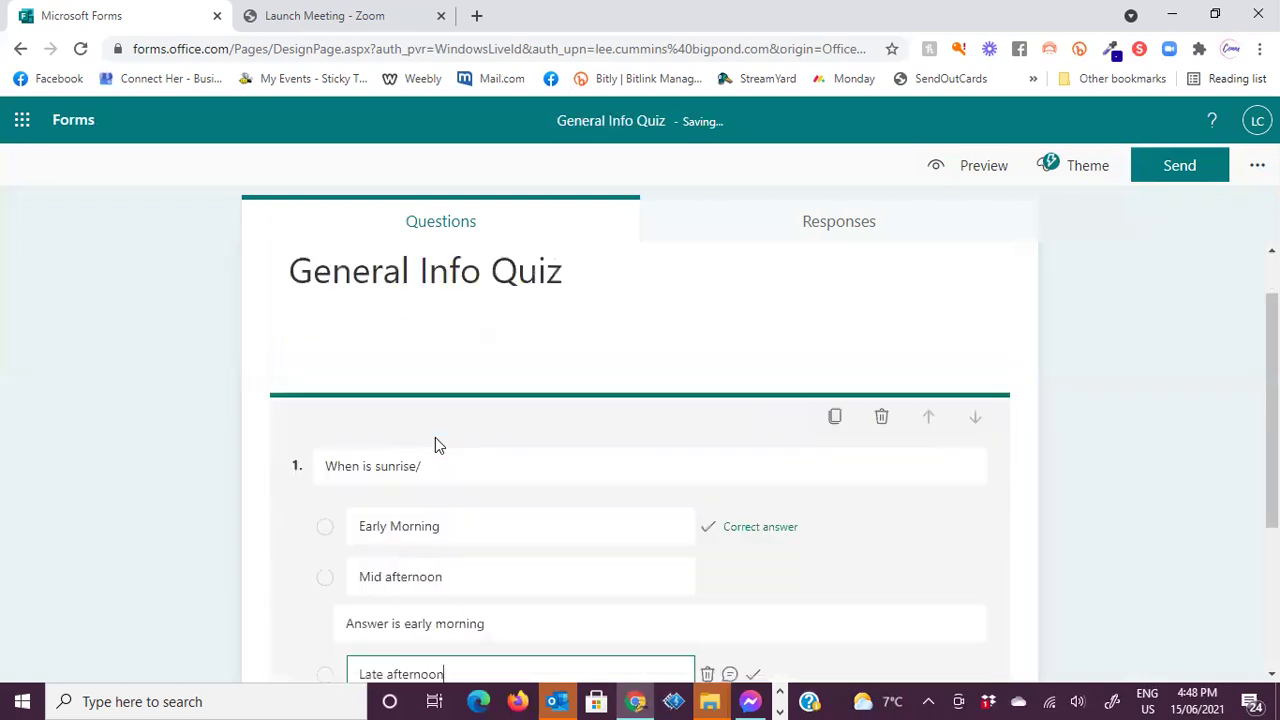
click(1057, 600)
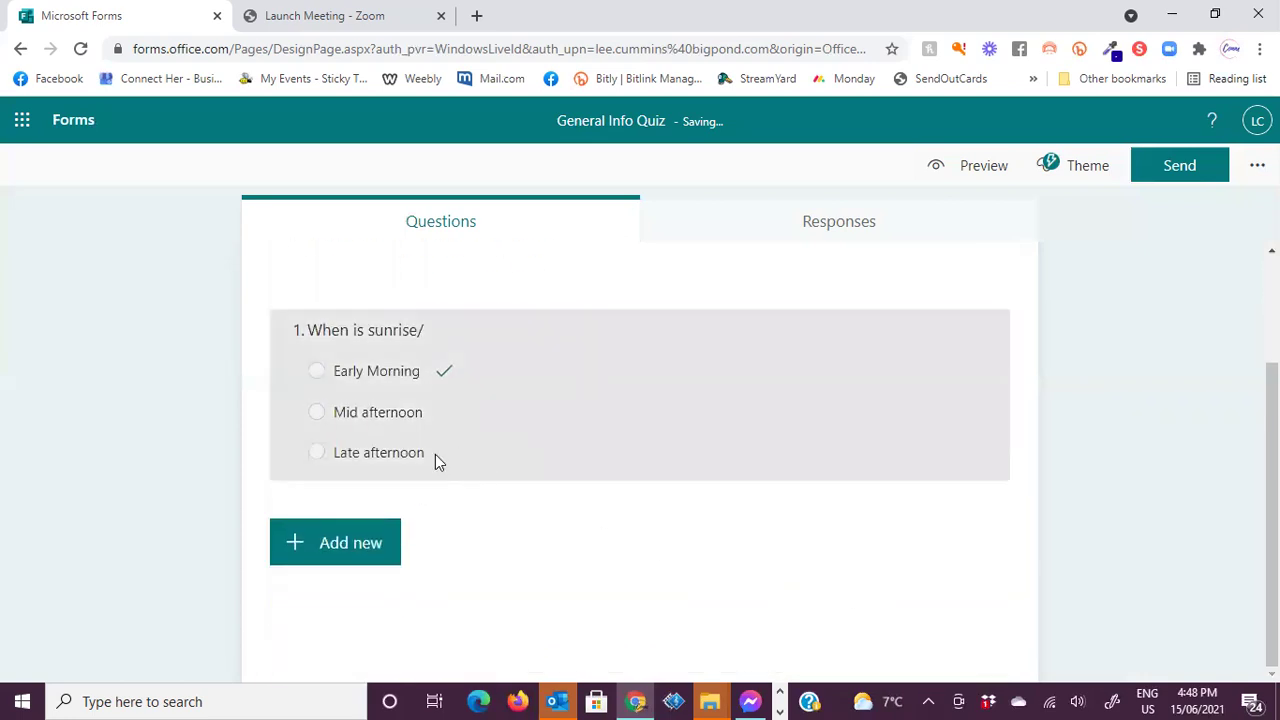
click(444, 469)
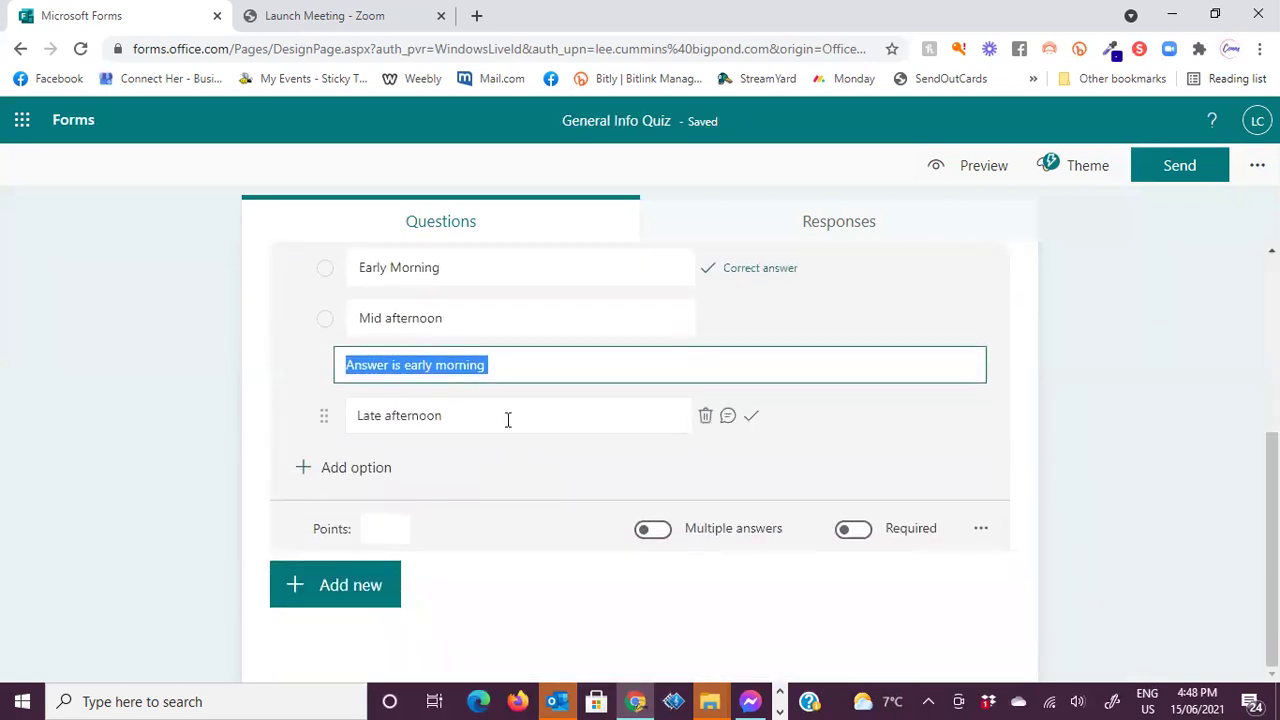
click(730, 417)
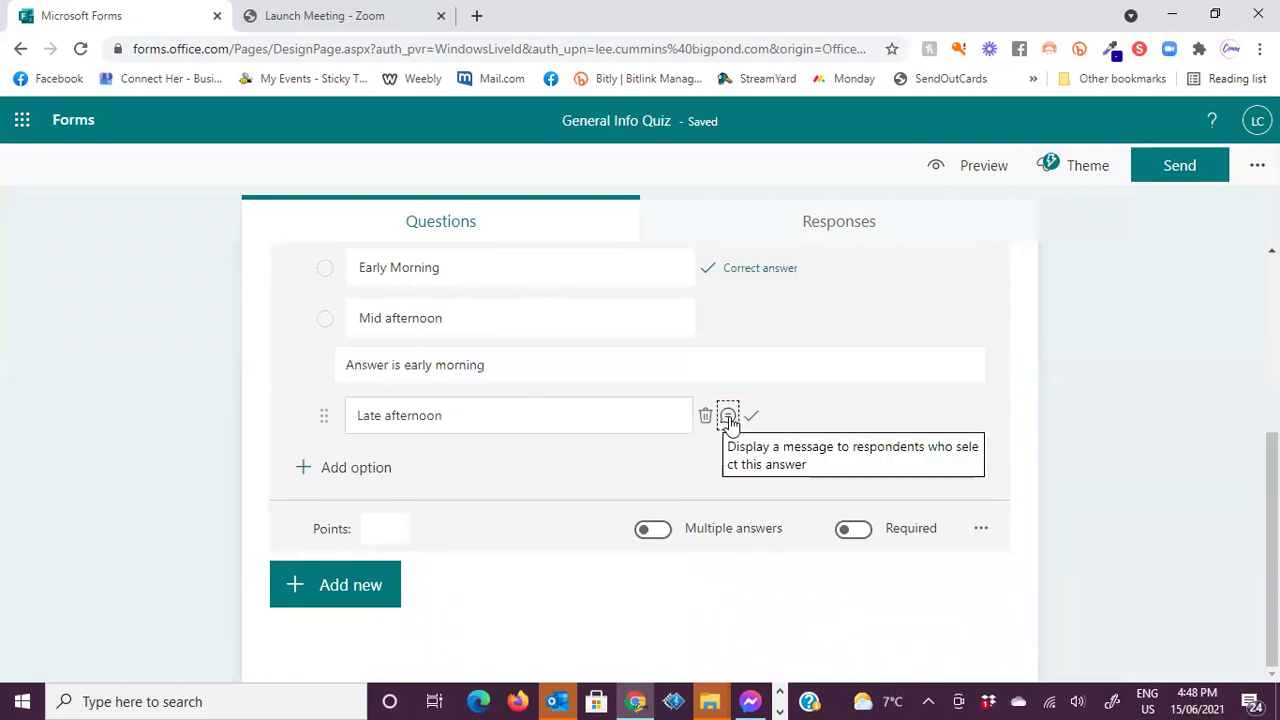
key(ctrl+v)
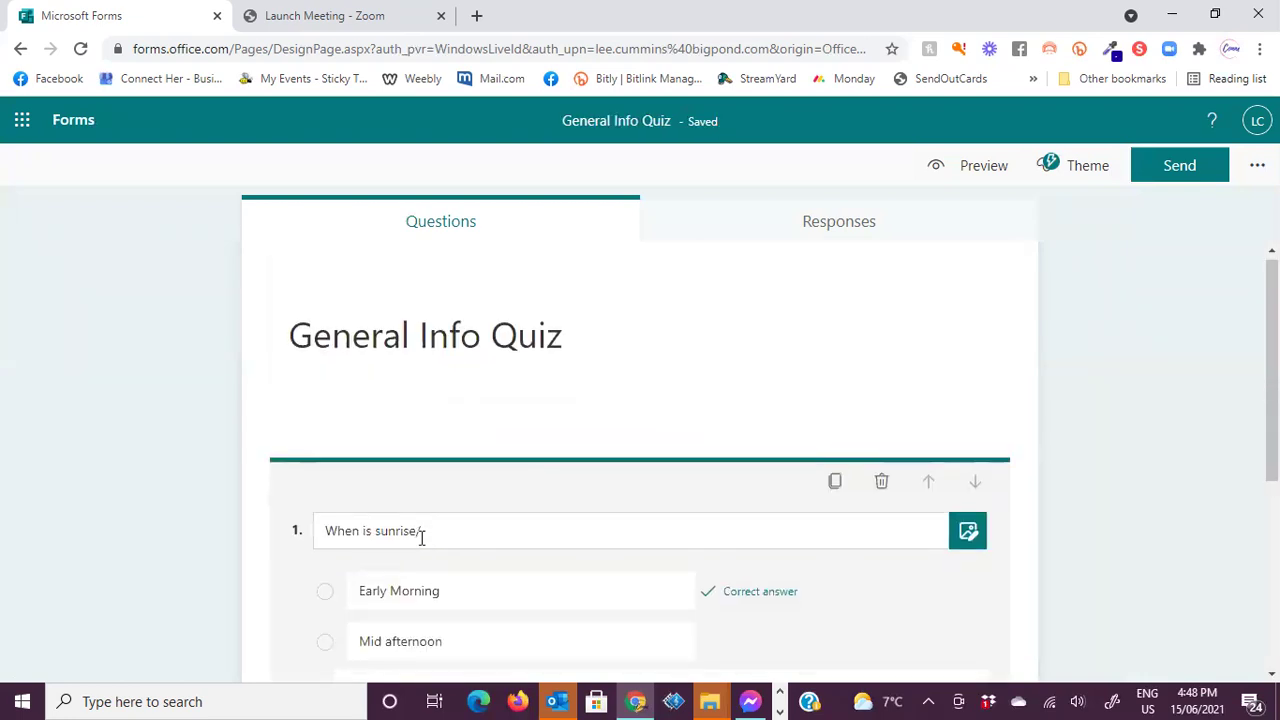
Set the points for the sunrise question to 30.
click(405, 531)
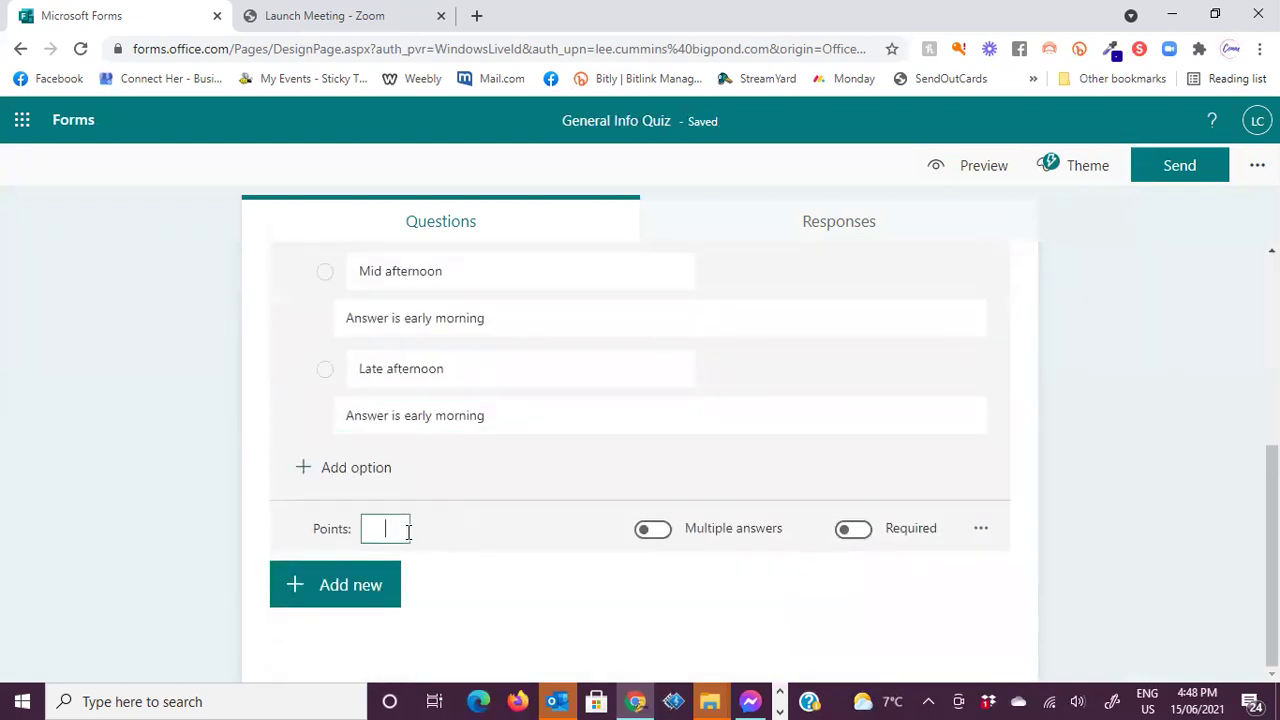
text(30)
click(281, 582)
scroll(300, 575, down, 2)
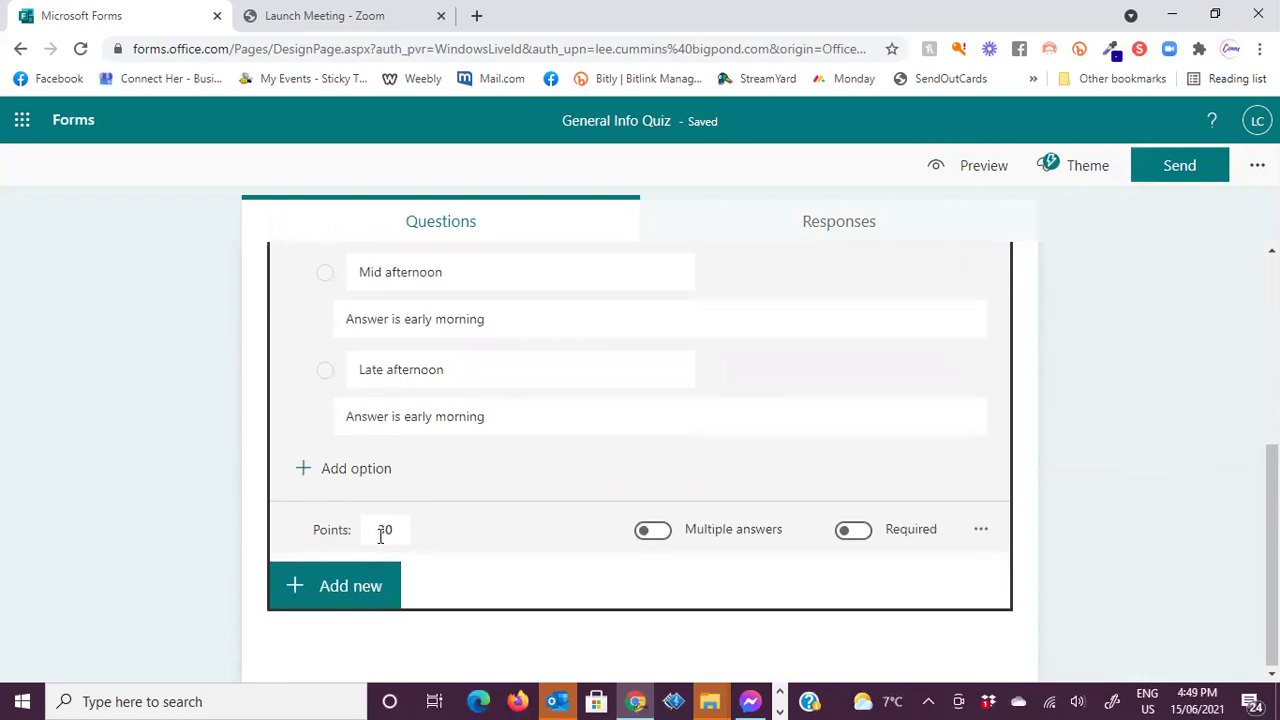
Add a second choice question with the text "What time is usually referred to as lunchtime?".
click(343, 585)
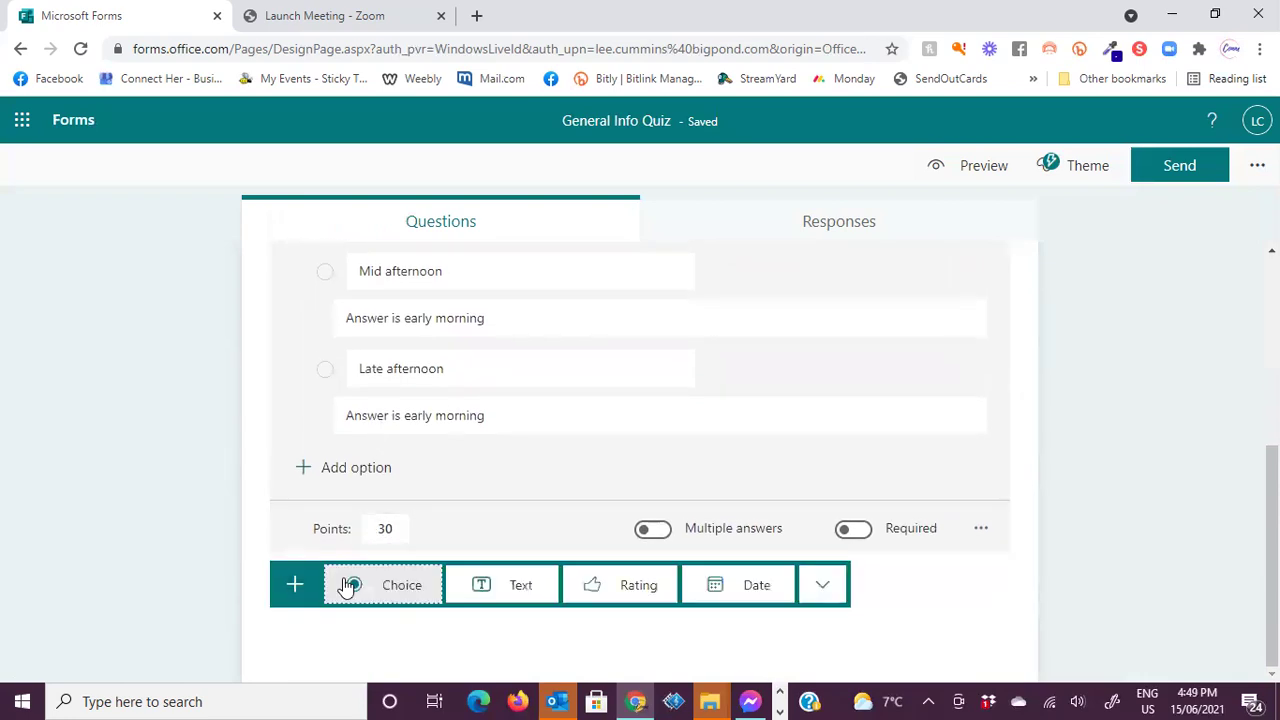
click(401, 585)
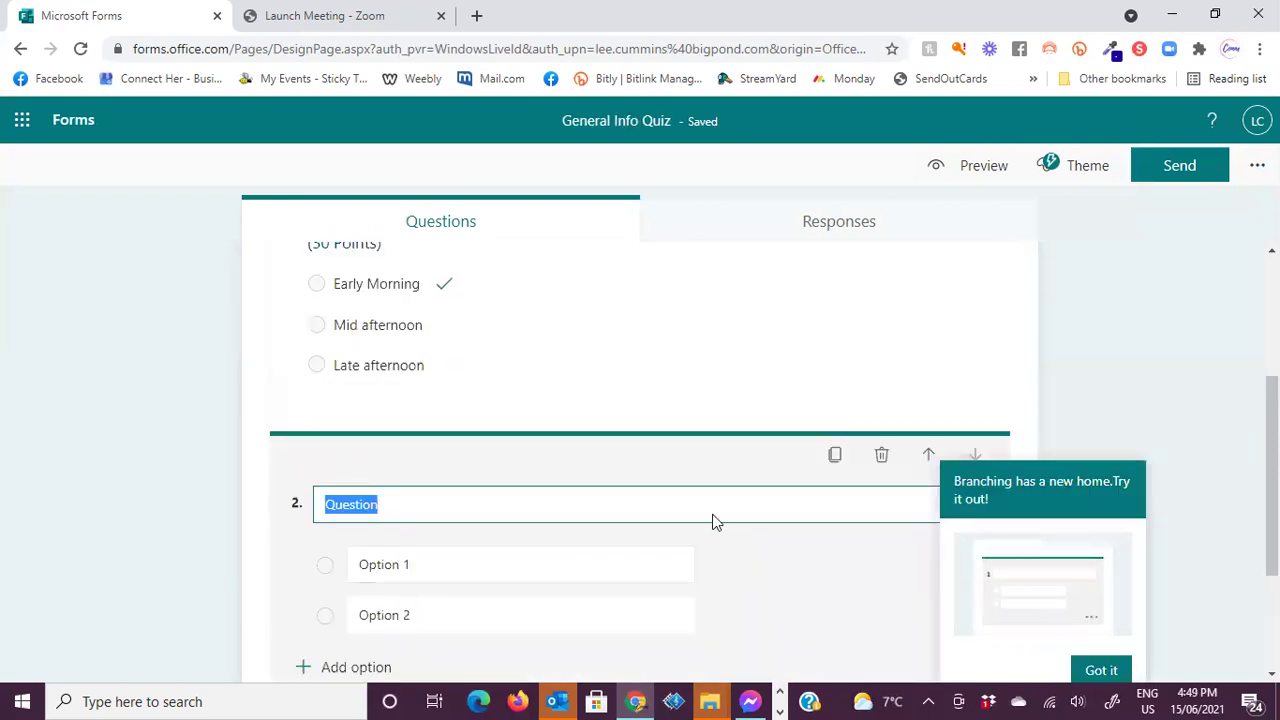
text(Wh)
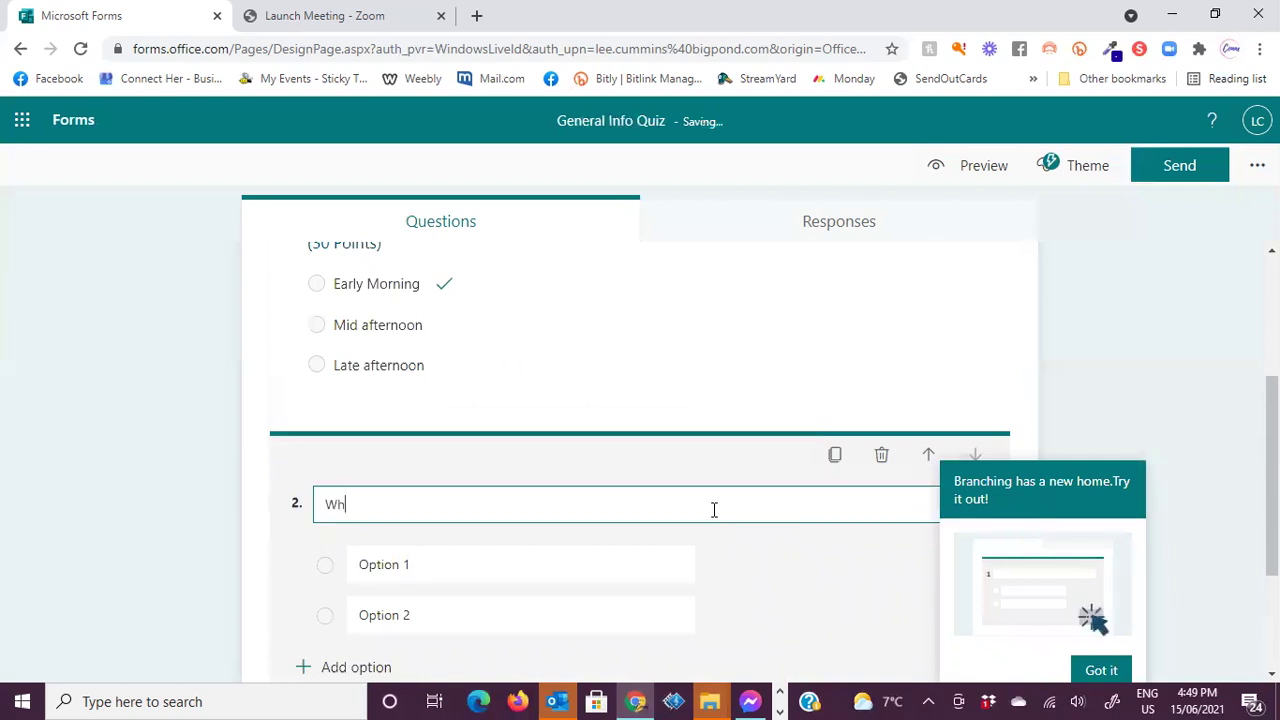
text(at time is us)
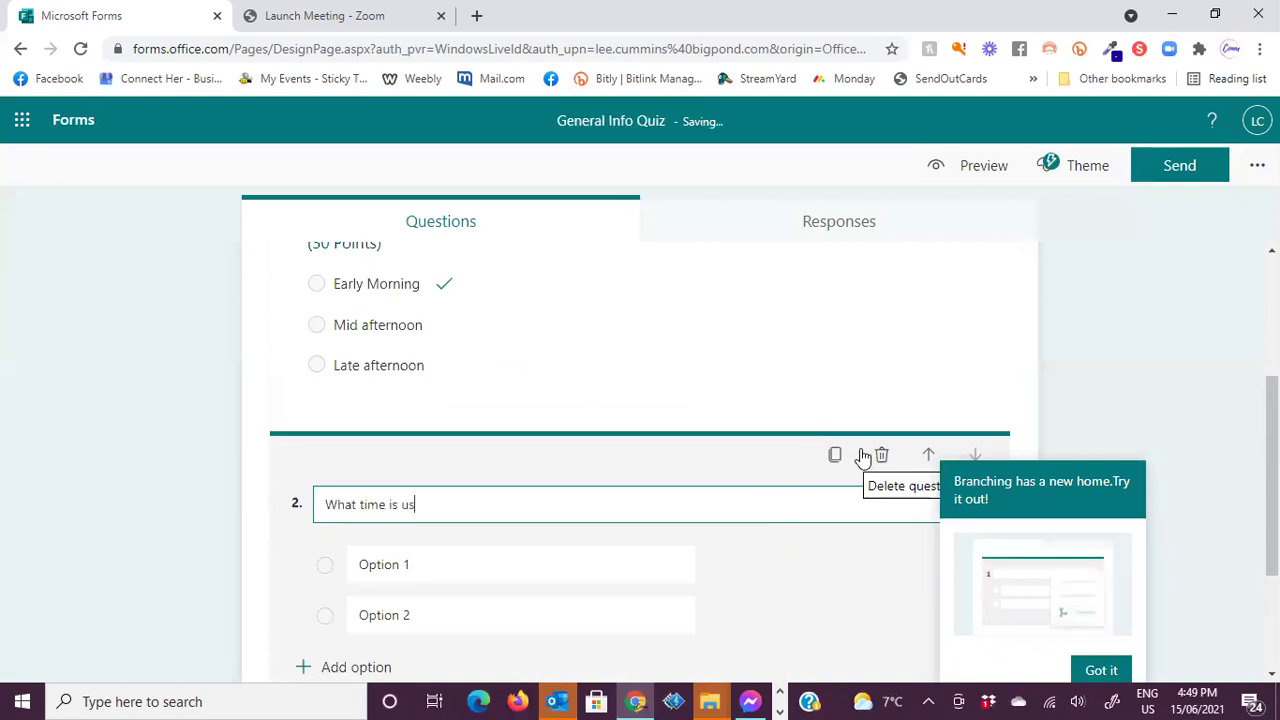
text(ually refer)
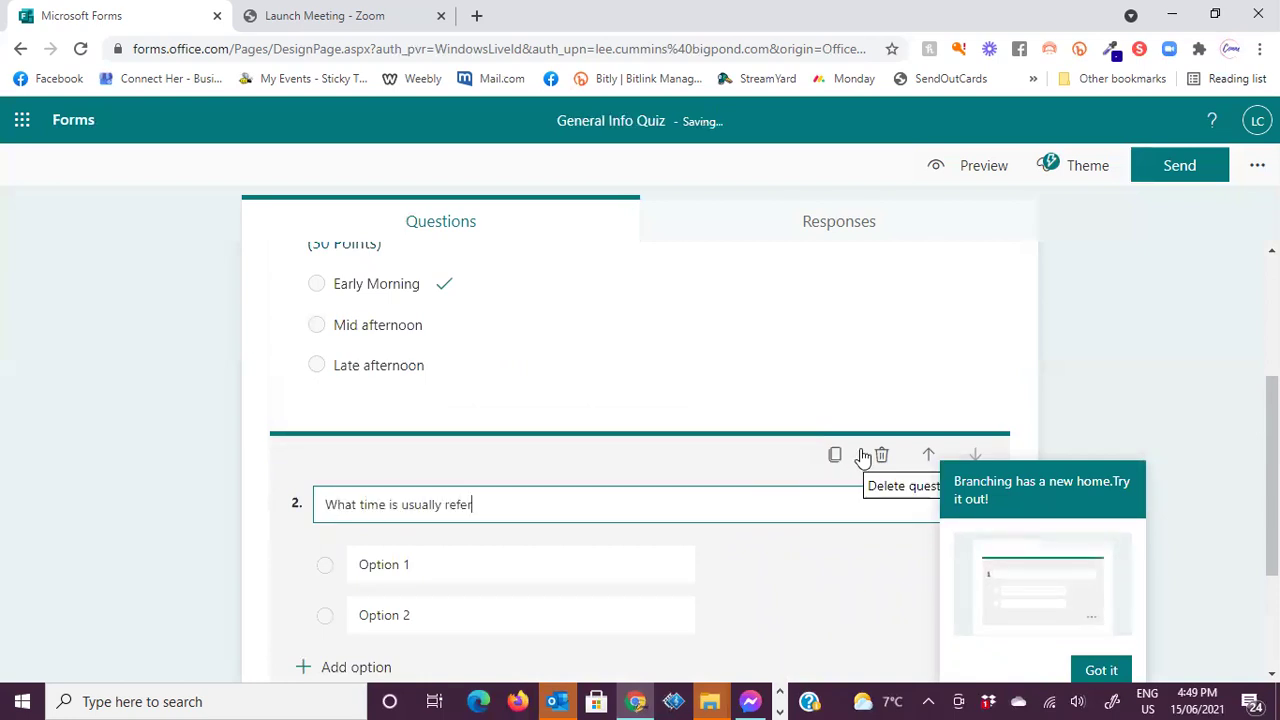
text(red to )
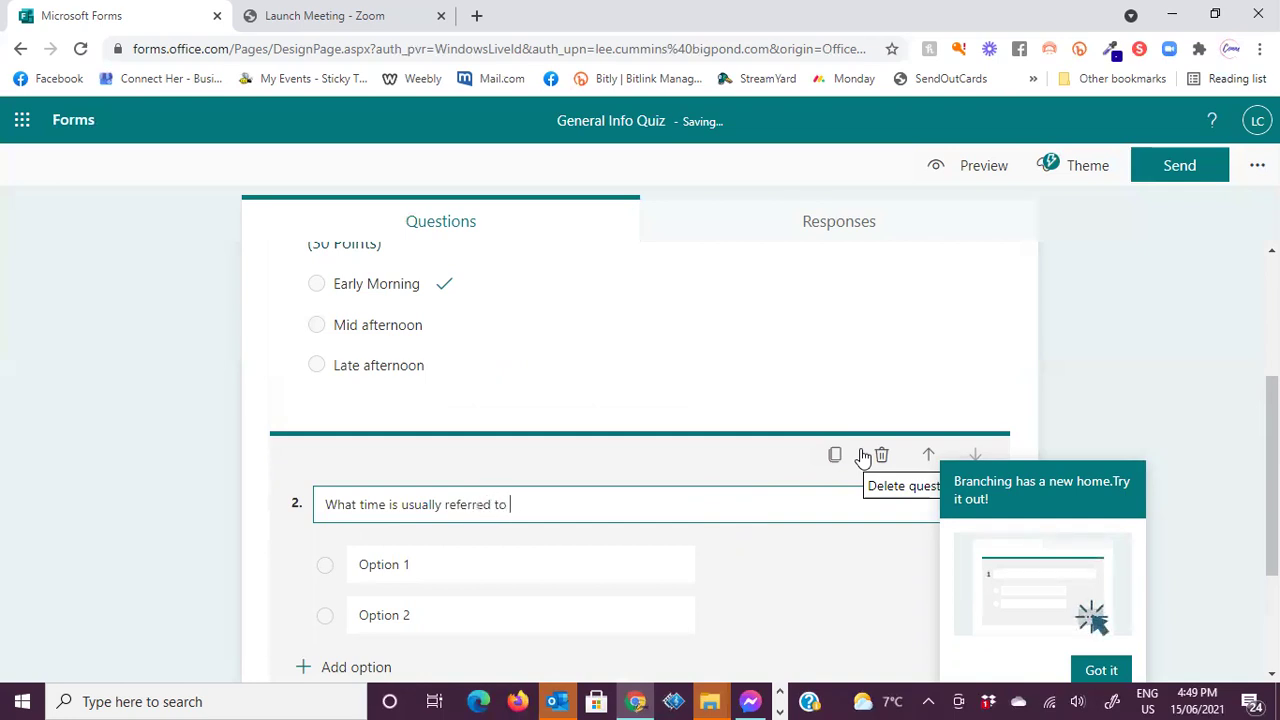
text(as lunchtime)
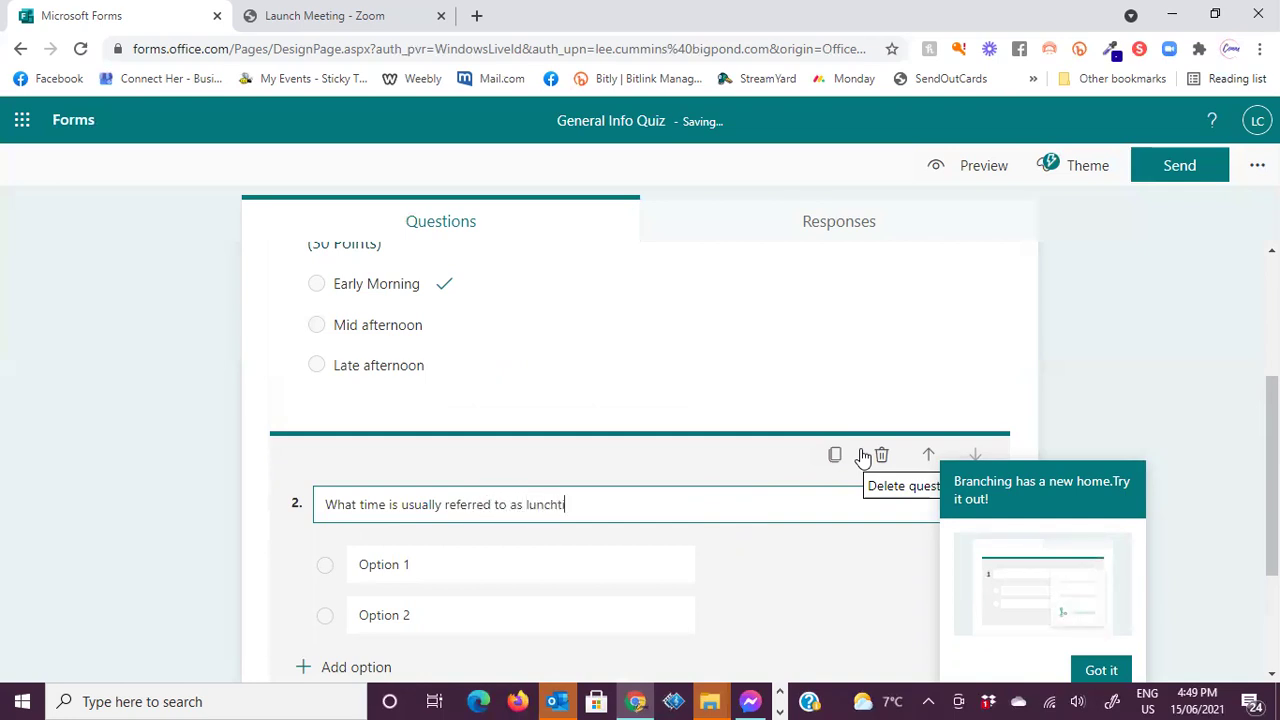
text(?)
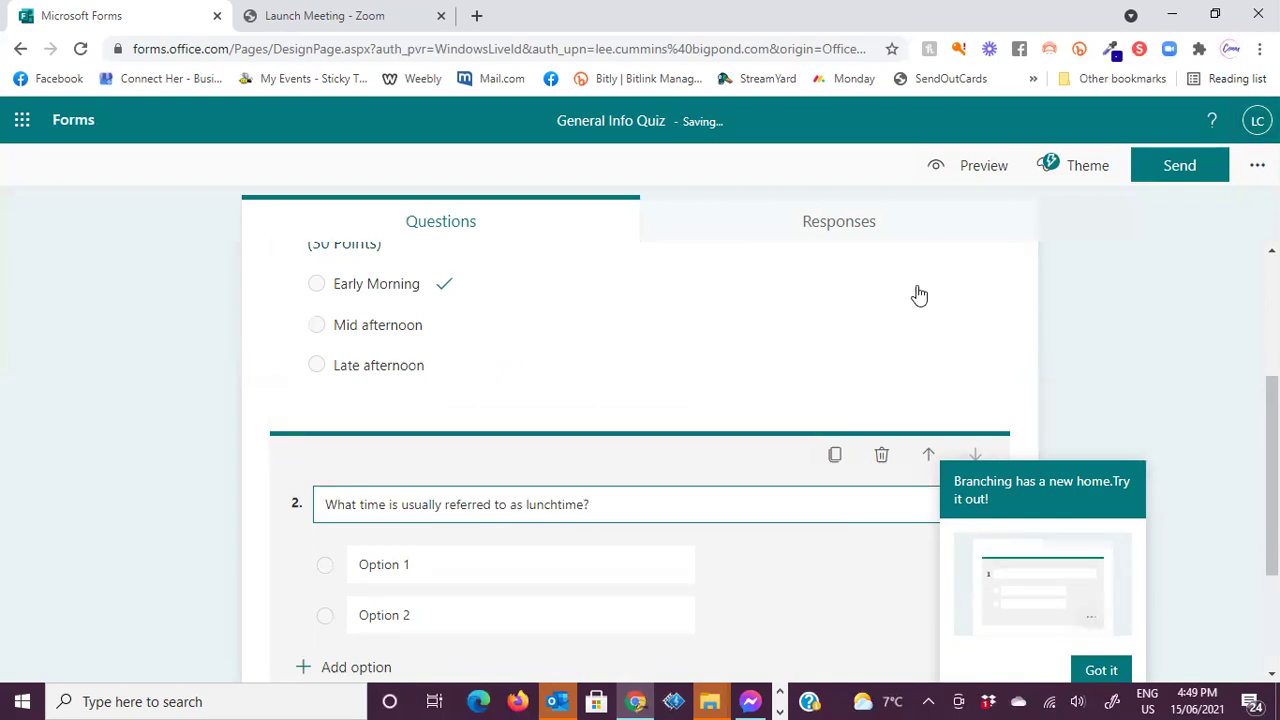
Give the lunchtime question the options "12am", "12 noon" and "3.00pm", and mark "12 noon" as the correct answer.
click(431, 564)
text(12am)
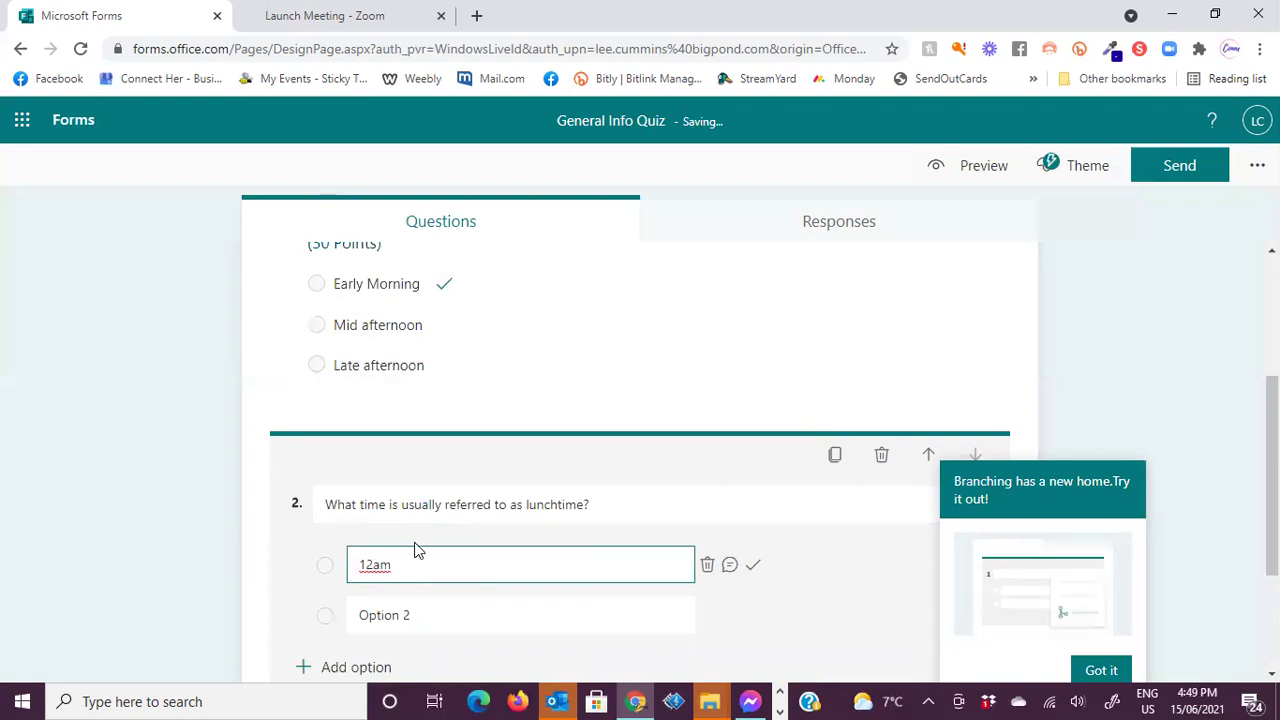
scroll(418, 550, down, 2)
click(391, 427)
text(1)
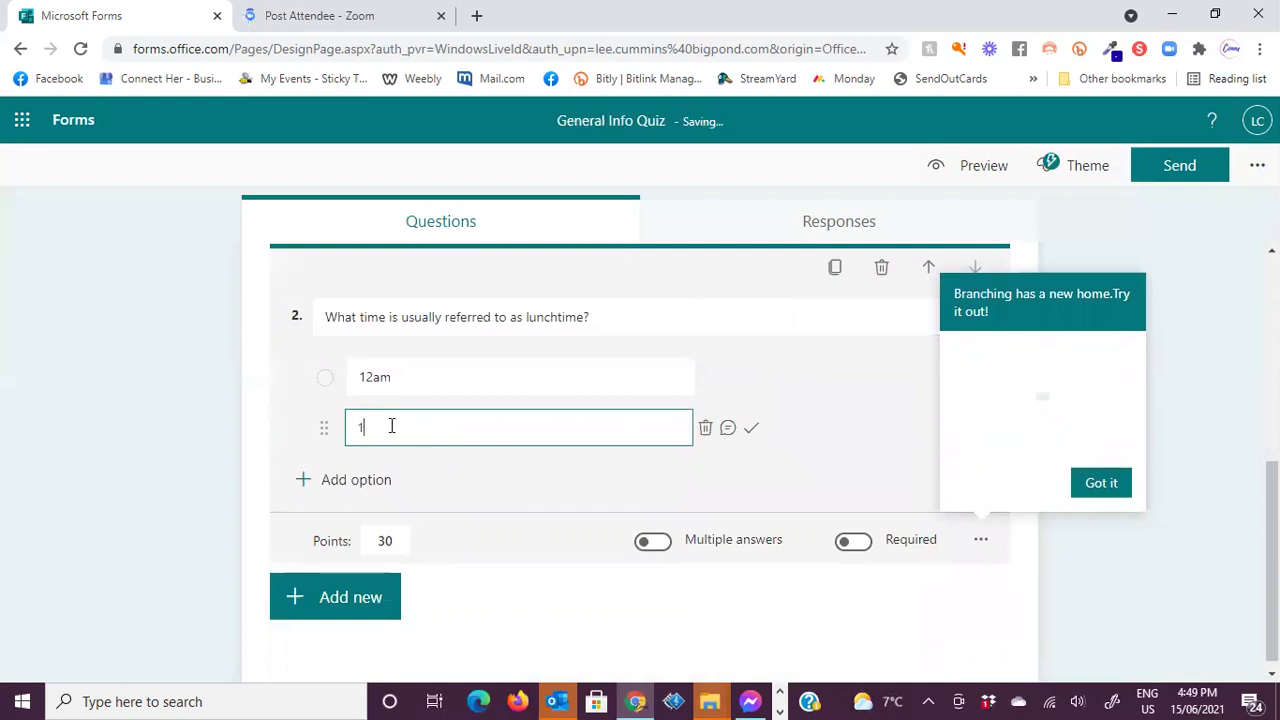
text(2 noon)
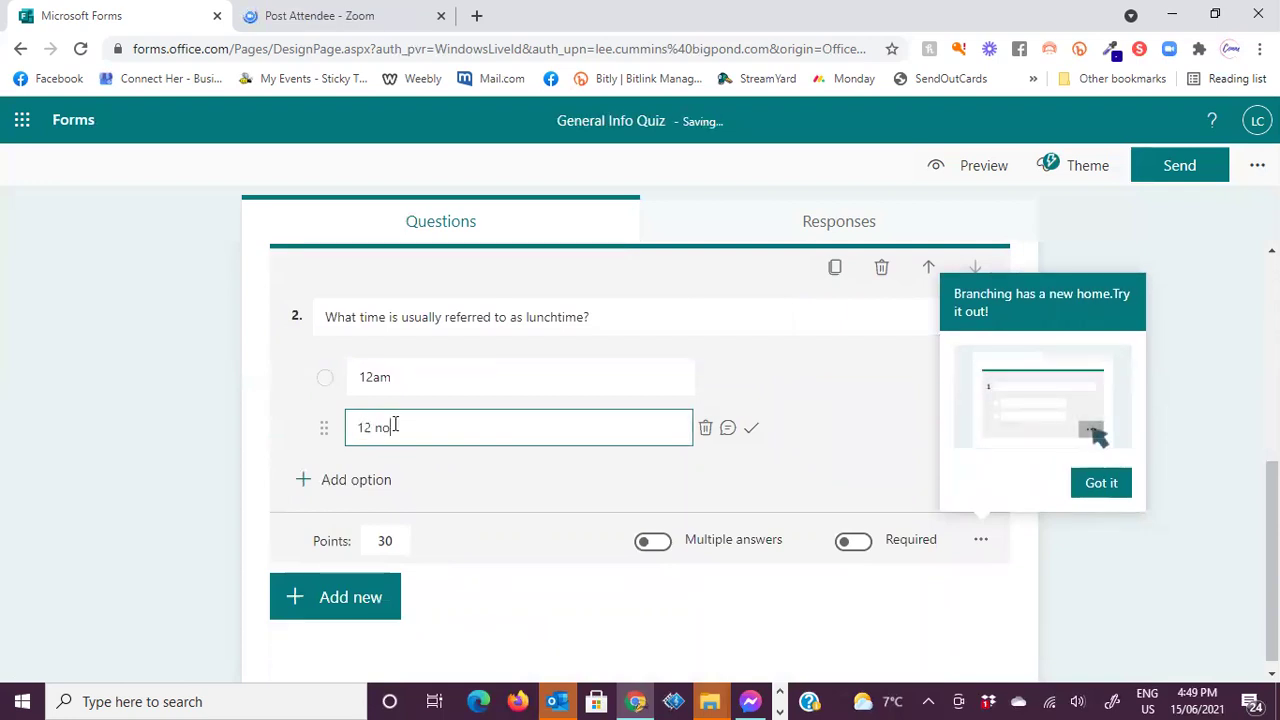
click(380, 488)
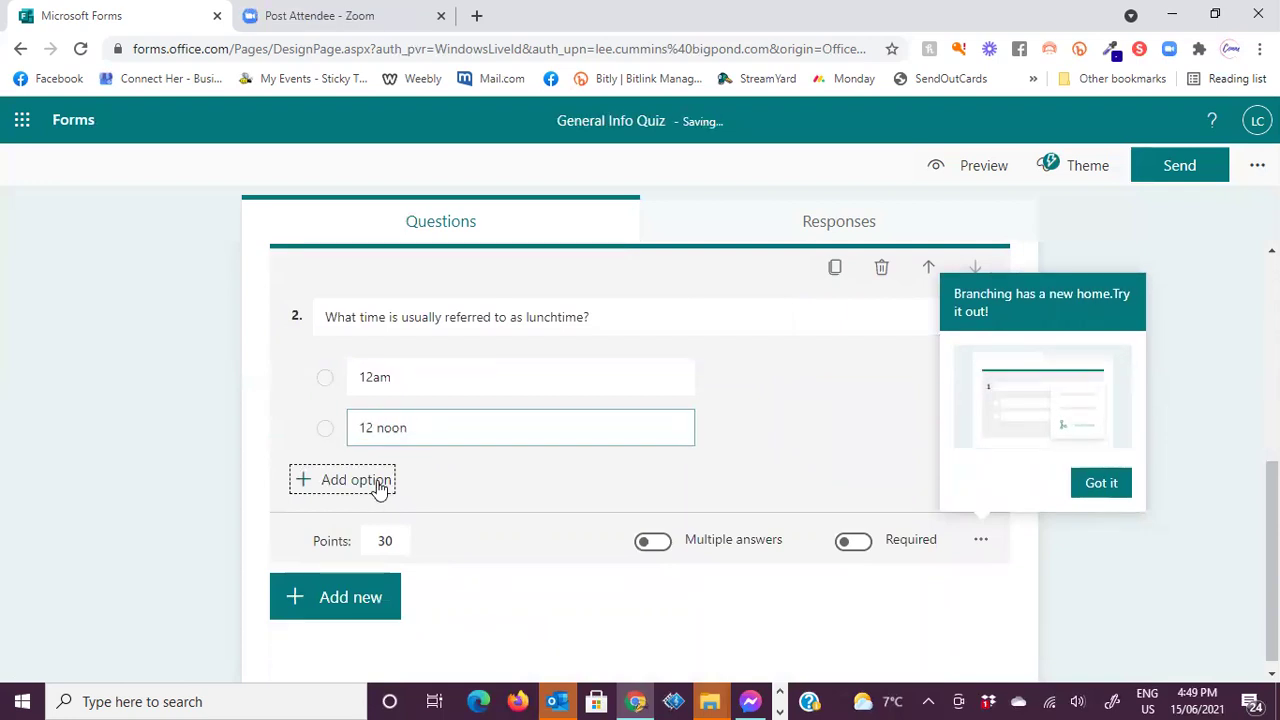
text(3)
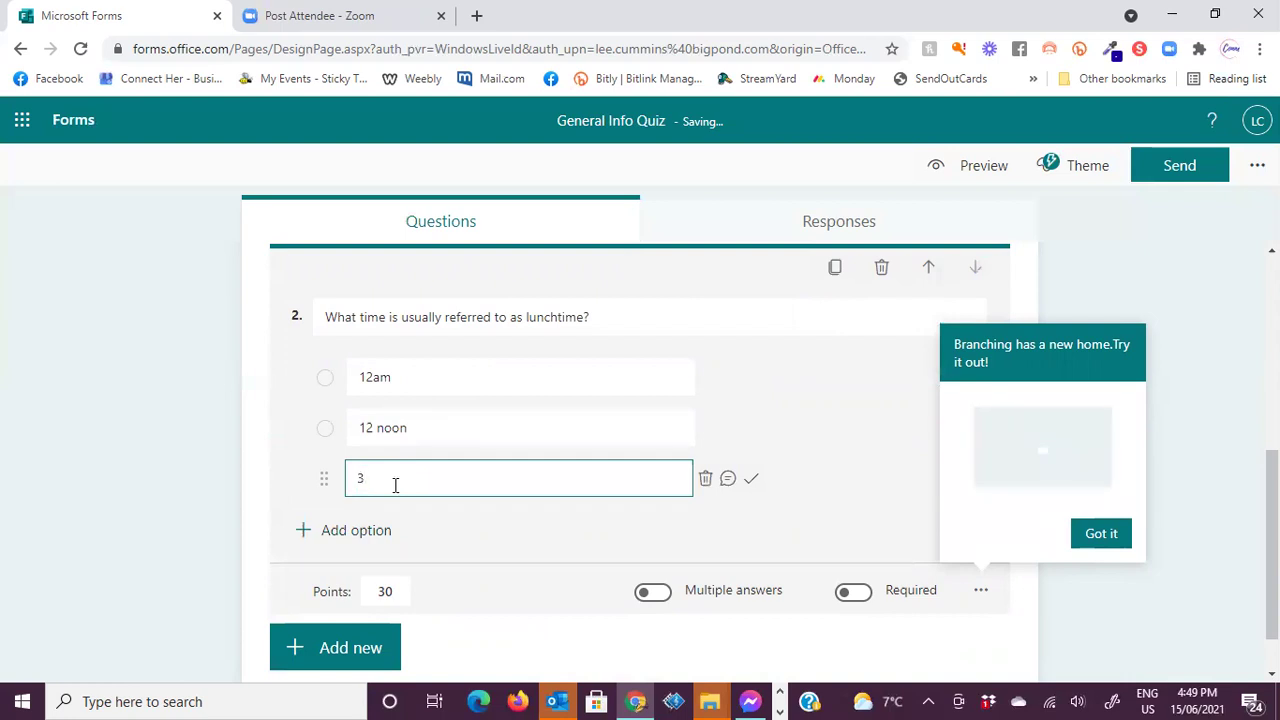
text(.00pm)
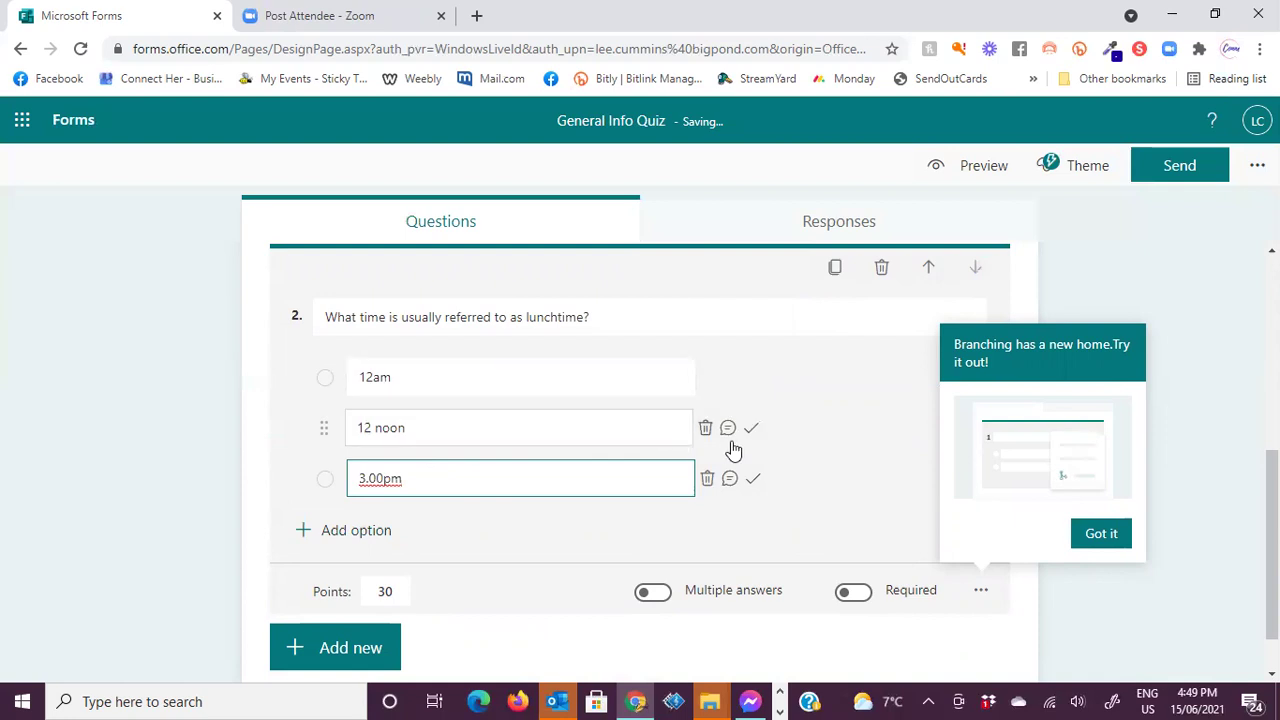
click(752, 430)
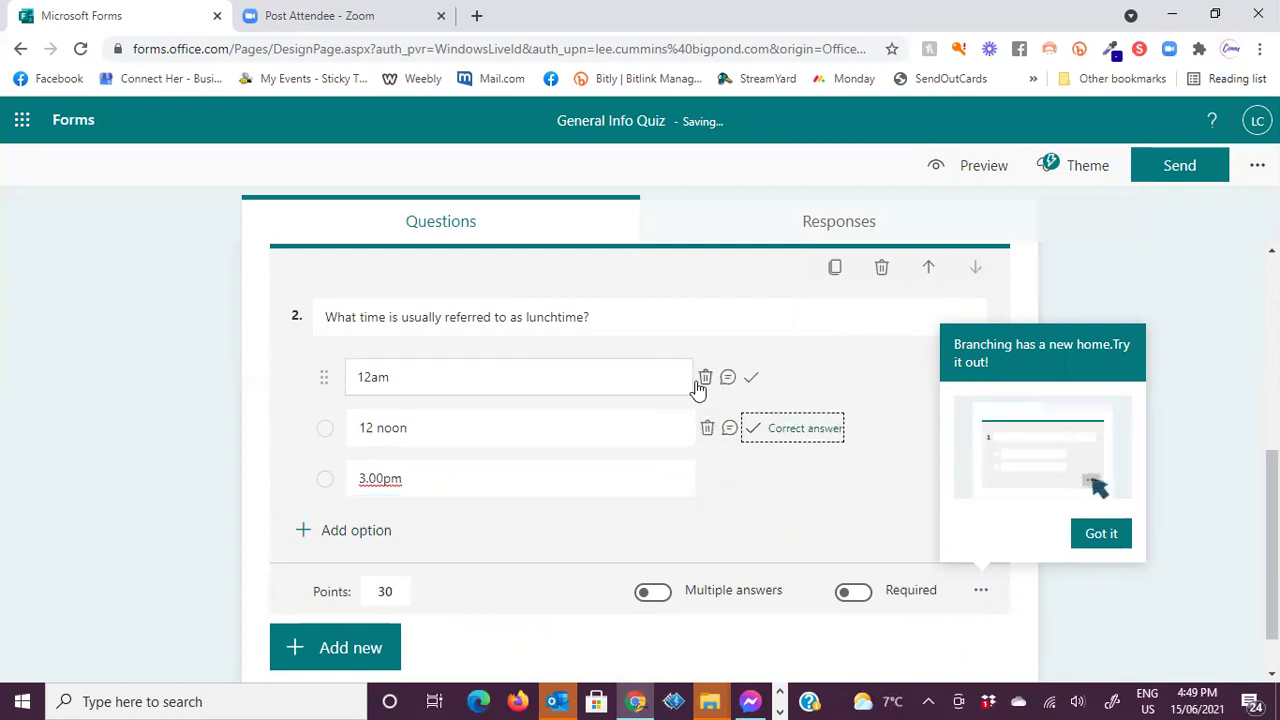
Add the respondent message "Correct answer 12 noon" to the "12am" option.
click(728, 380)
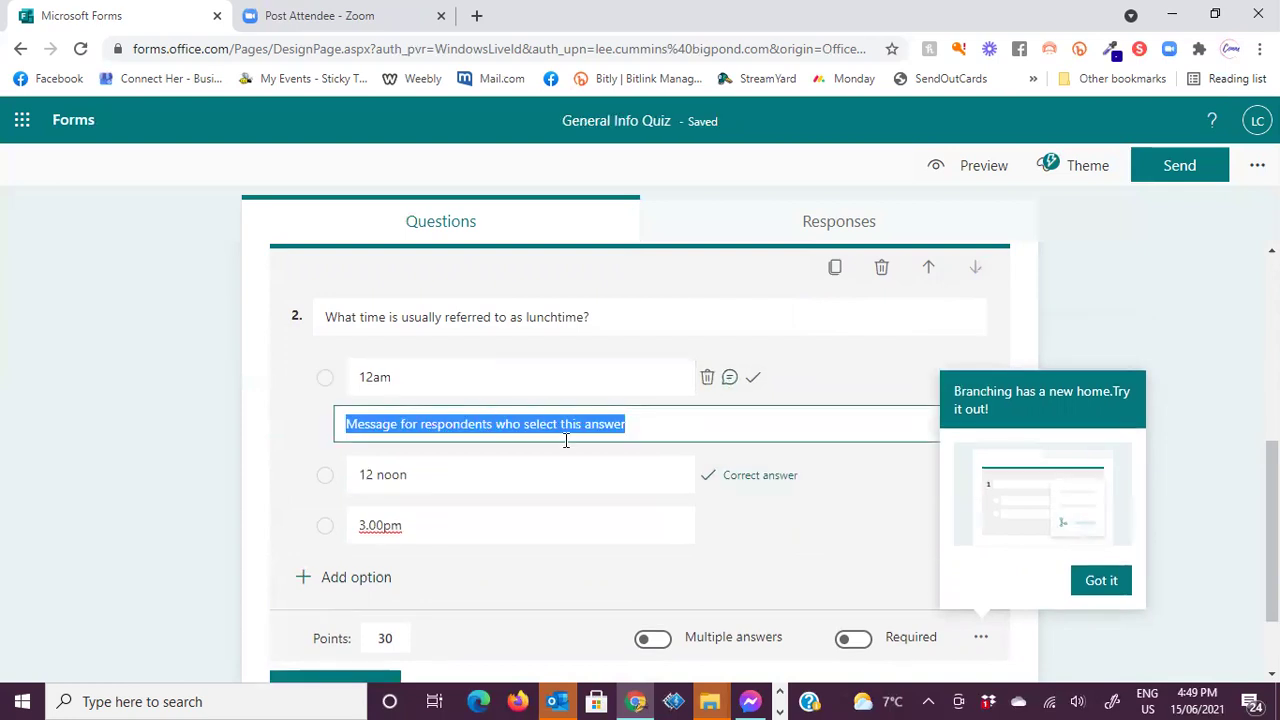
text(Correct anser)
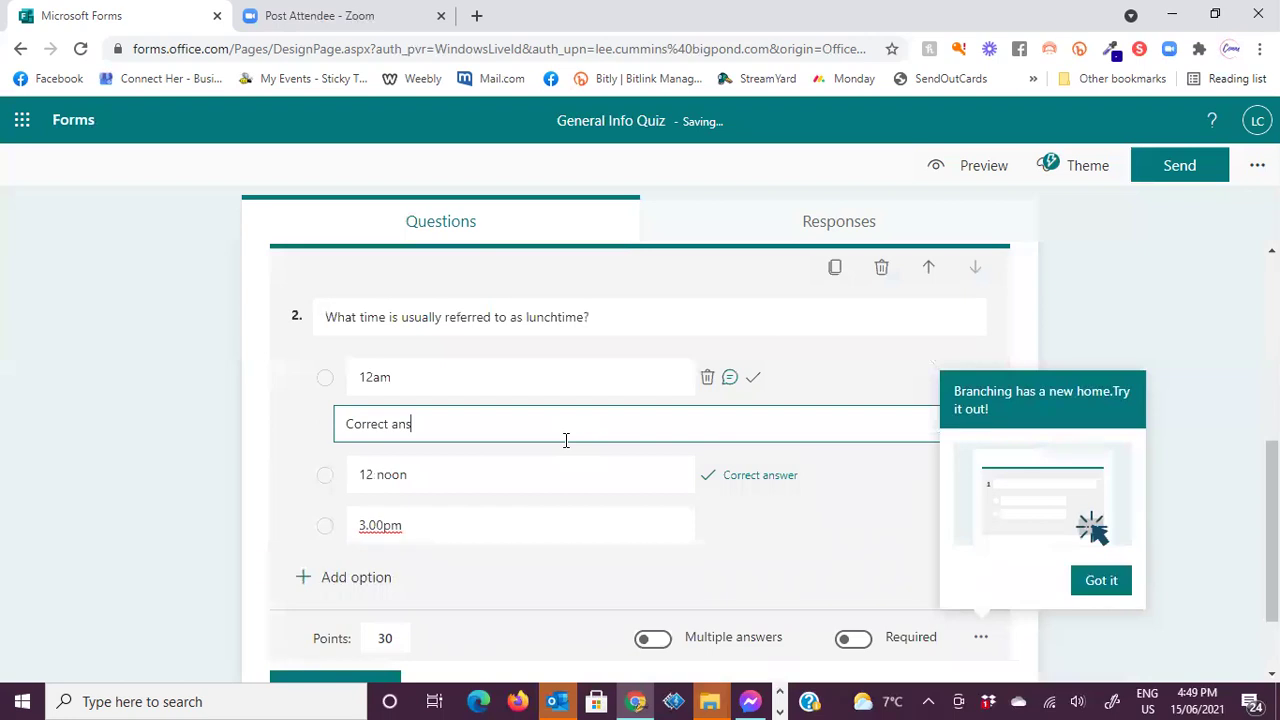
key(BackSpace)
key(BackSpace)
key(BackSpace)
text(wer 12 noon)
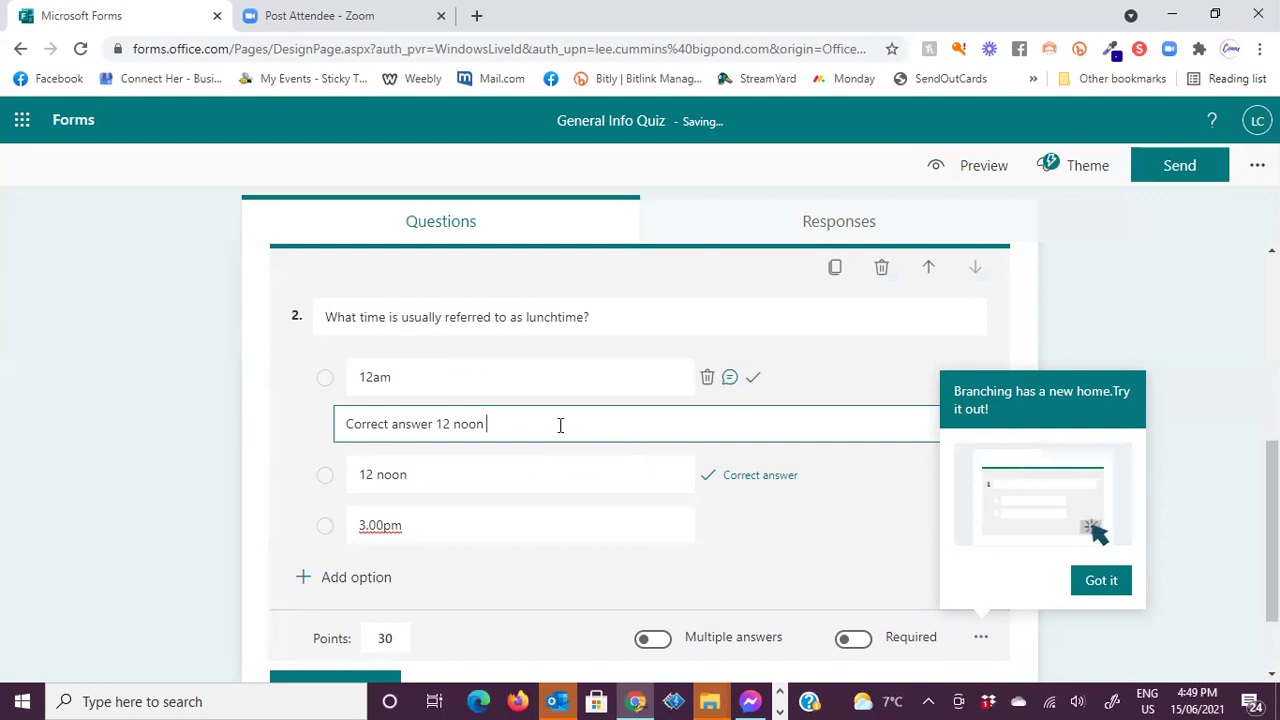
Copy the "12am" option's message to the "3.00pm" option as its respondent message and dismiss the branching tip.
drag(560, 425, 274, 391)
key(ctrl+c)
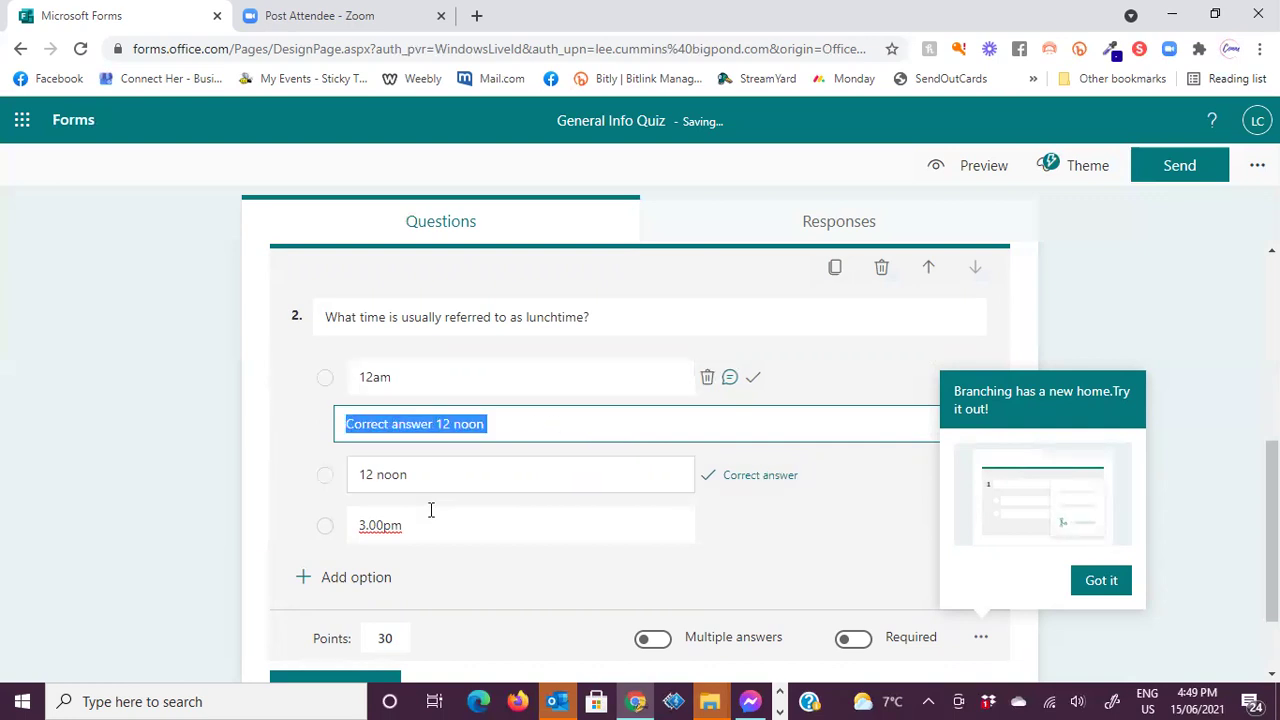
click(728, 527)
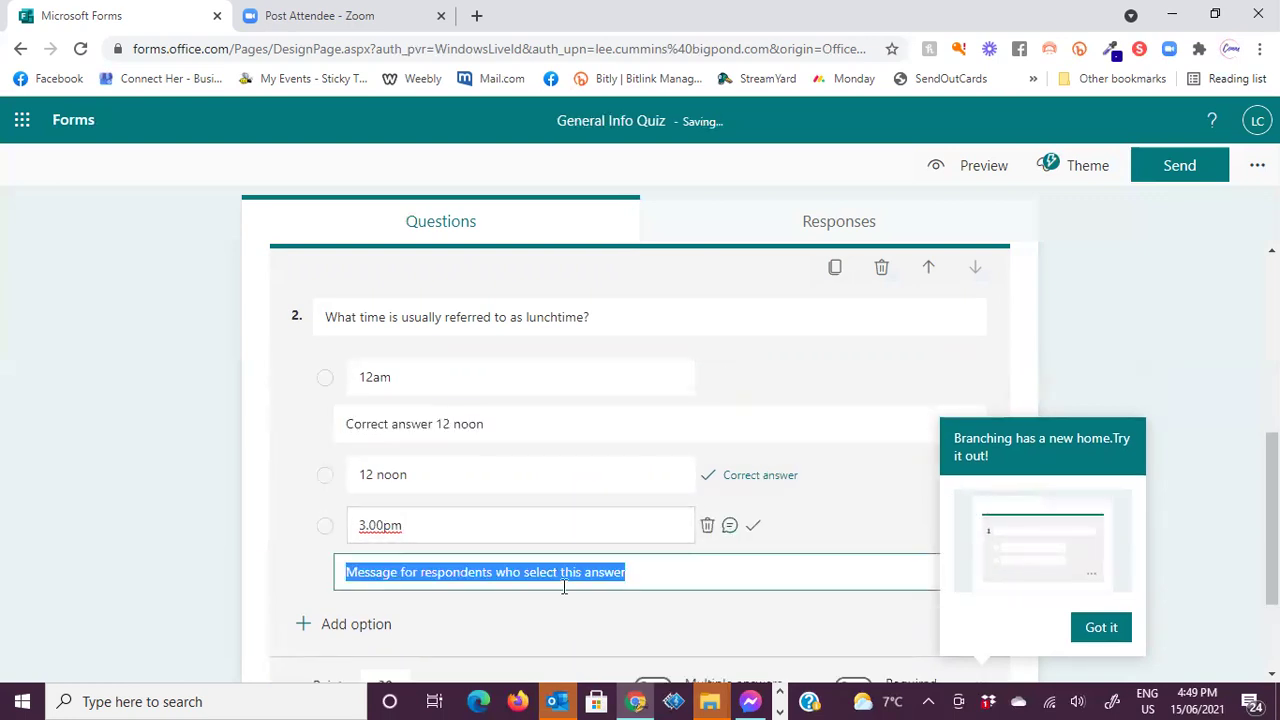
key(ctrl+v)
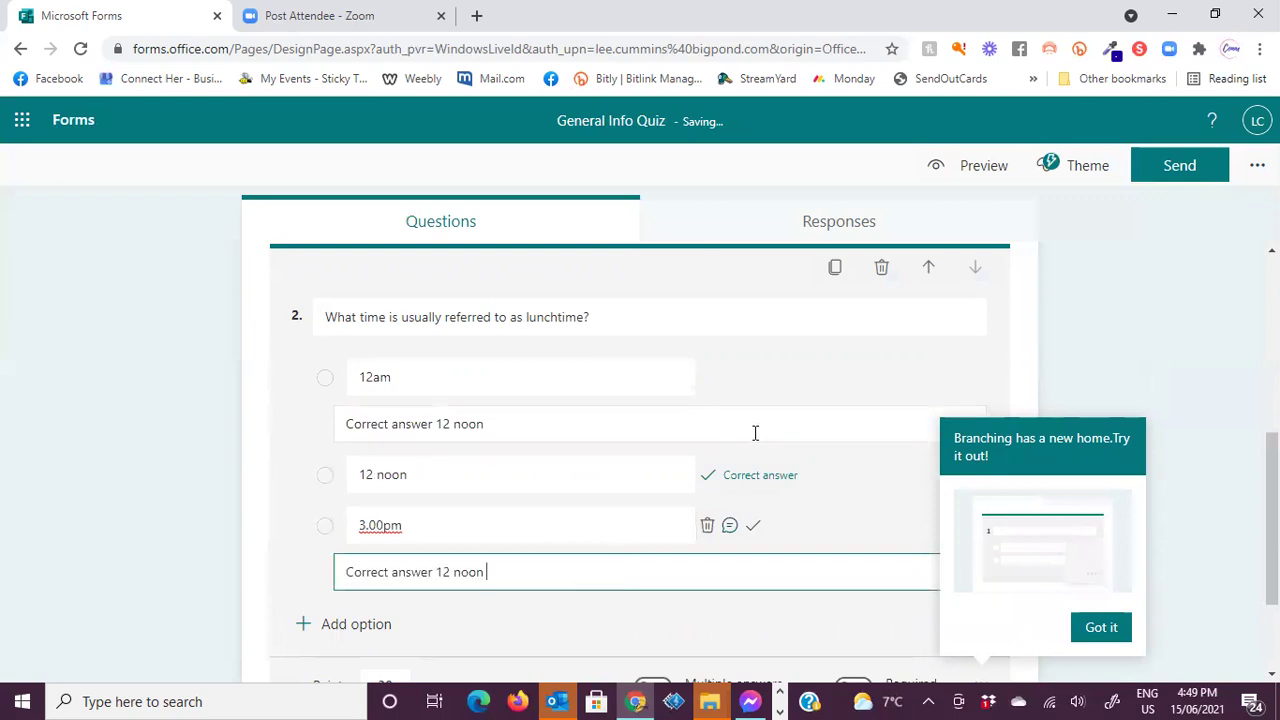
click(1103, 628)
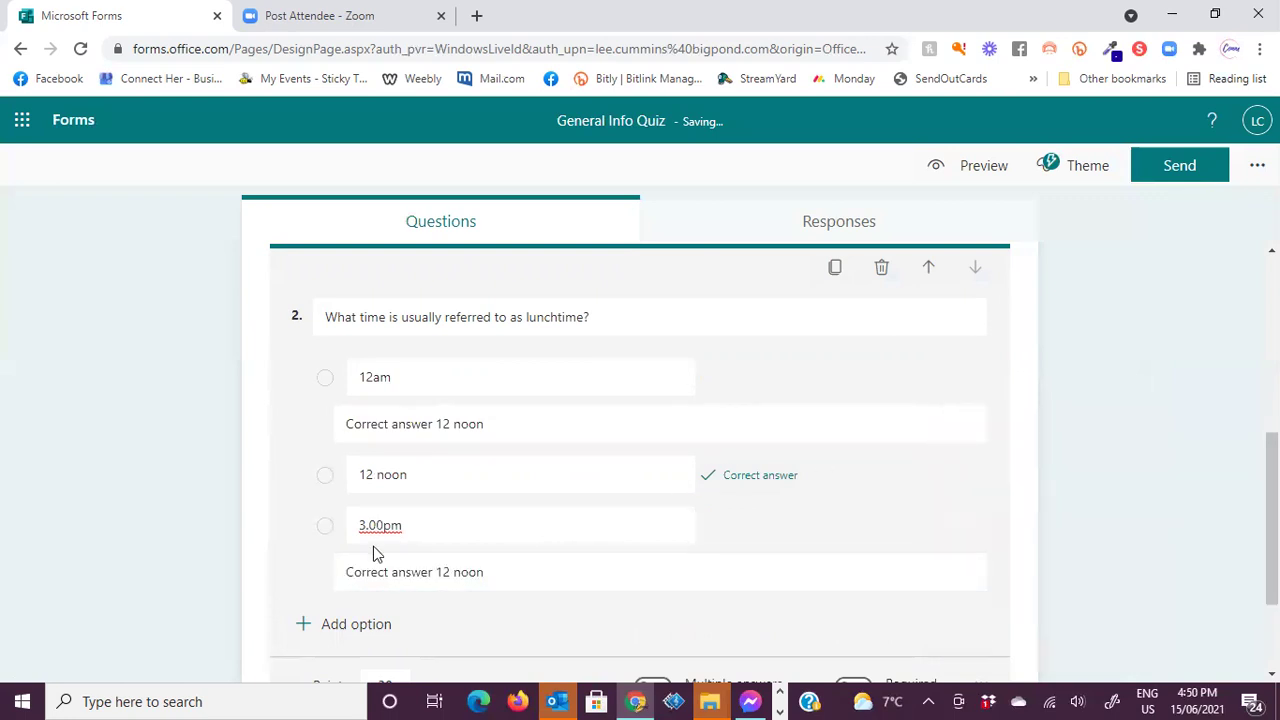
Make the sunrise question required and show its additional question settings.
scroll(92, 287, down, 1)
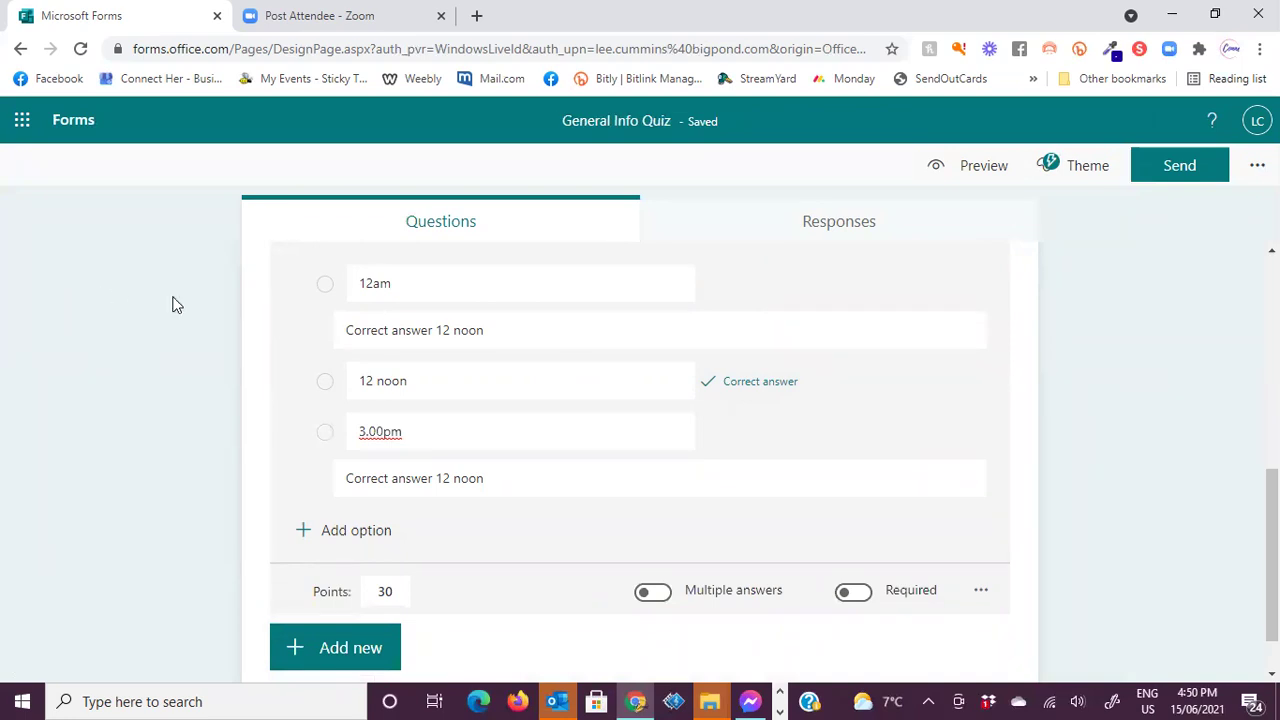
scroll(637, 434, up, 5)
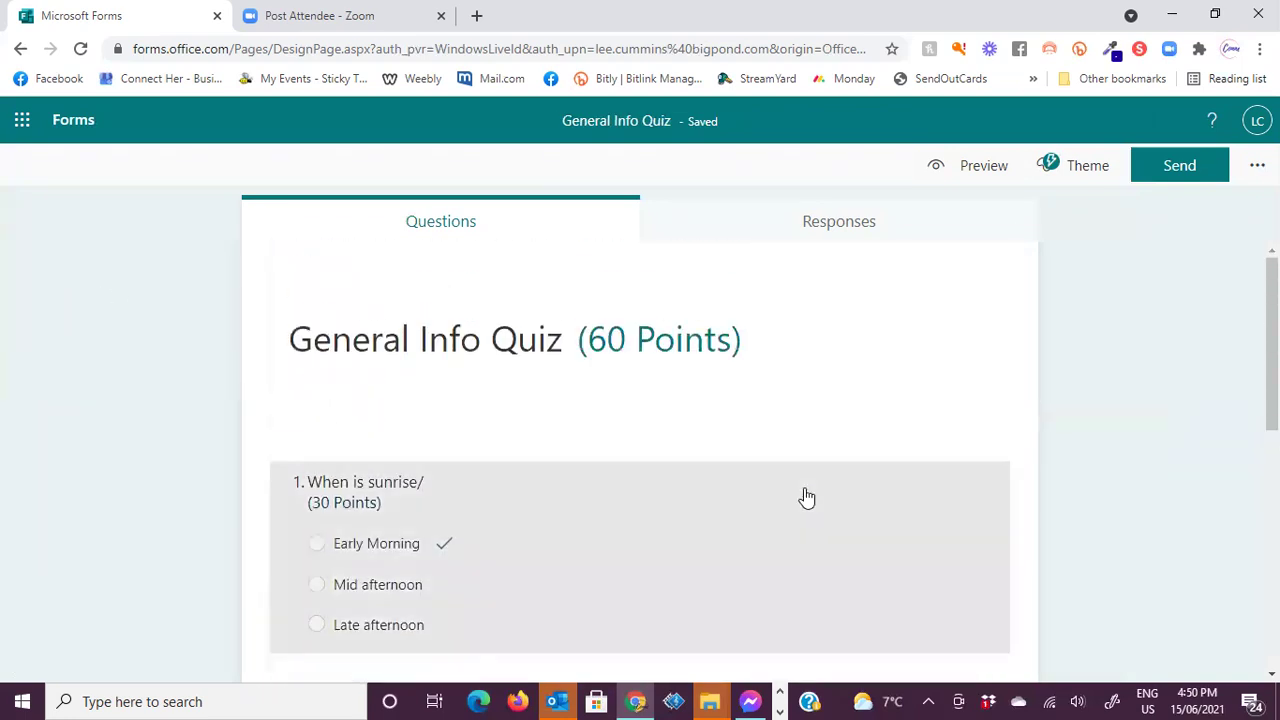
triple_click(829, 588)
scroll(829, 588, down, 3)
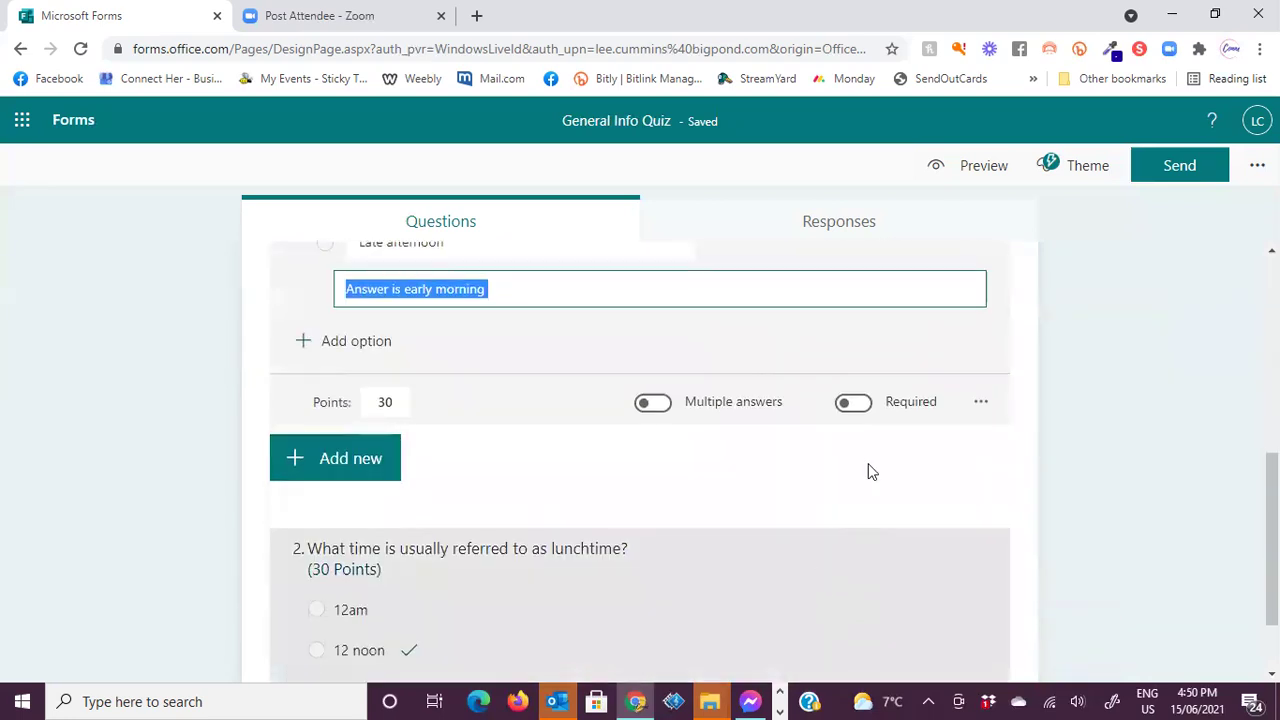
click(856, 405)
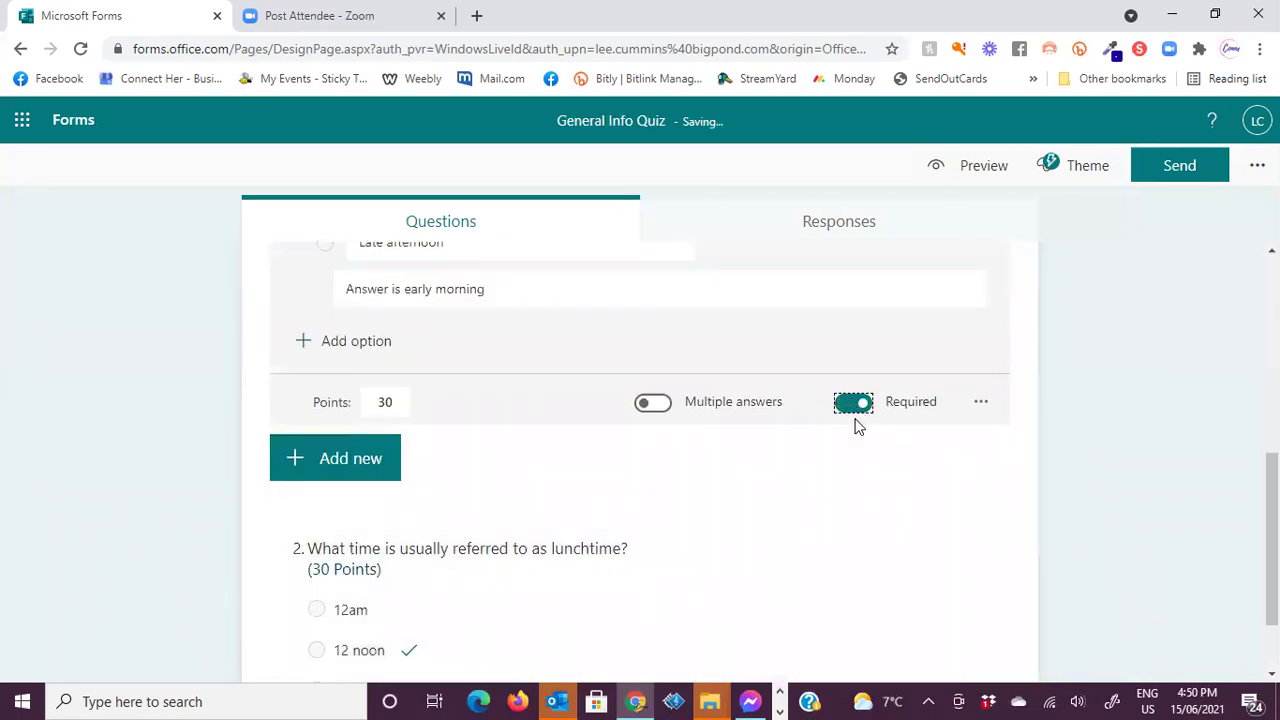
click(982, 412)
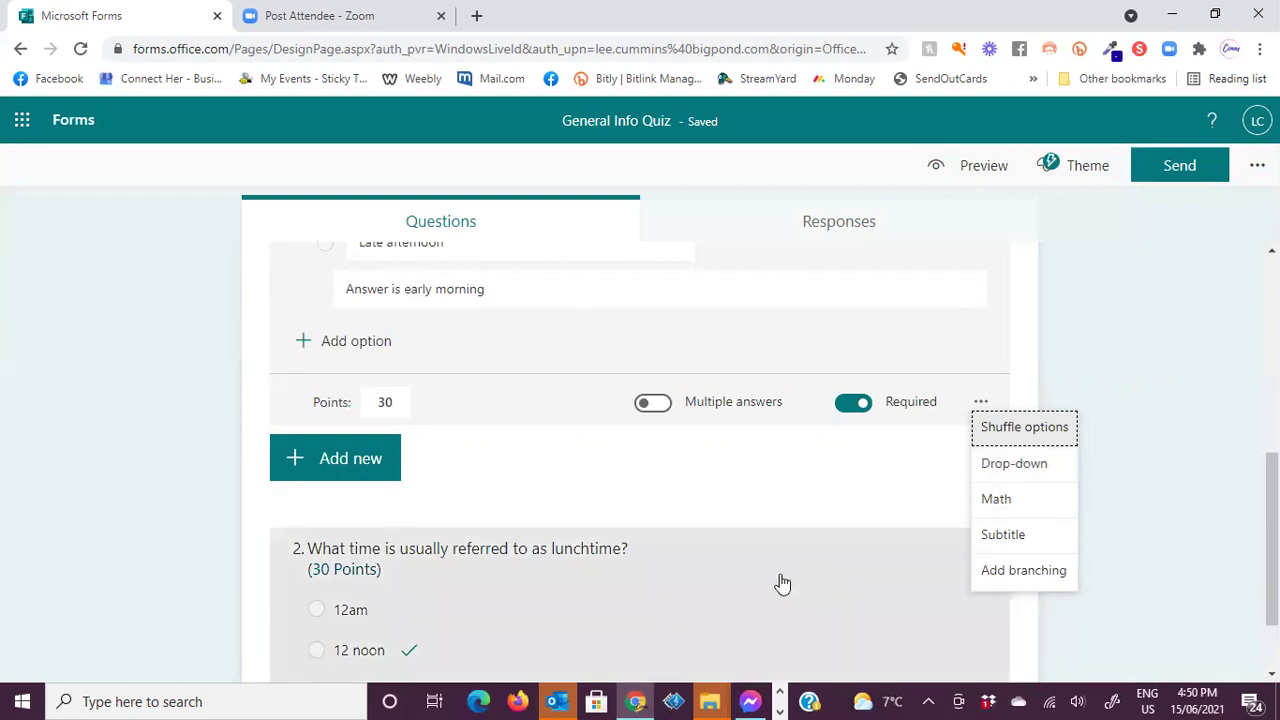
Make the lunchtime question required.
scroll(780, 583, down, 1)
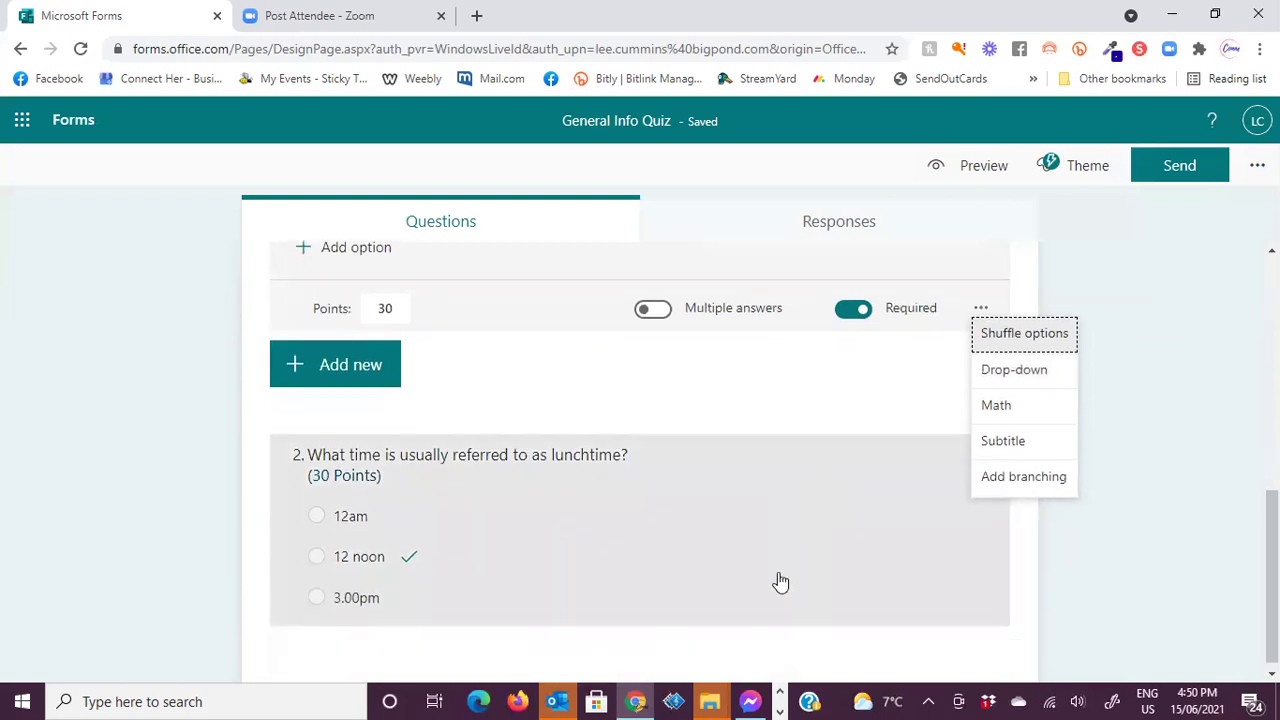
click(855, 609)
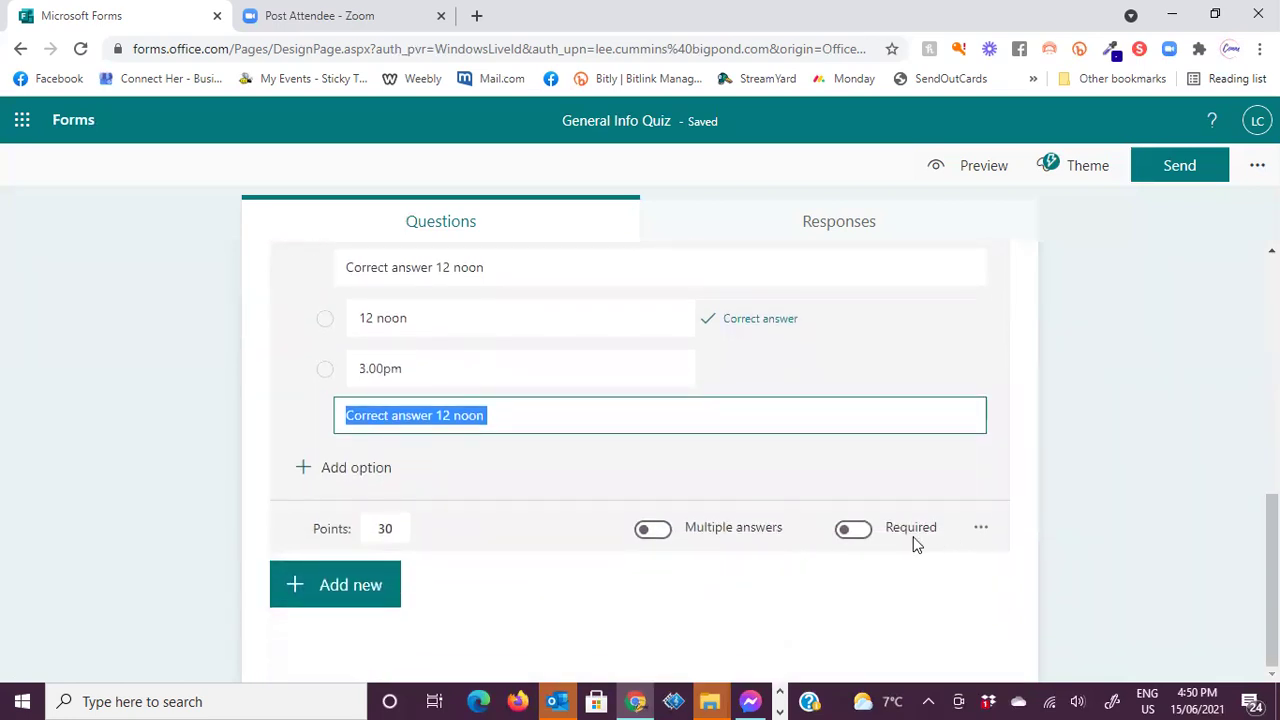
click(853, 530)
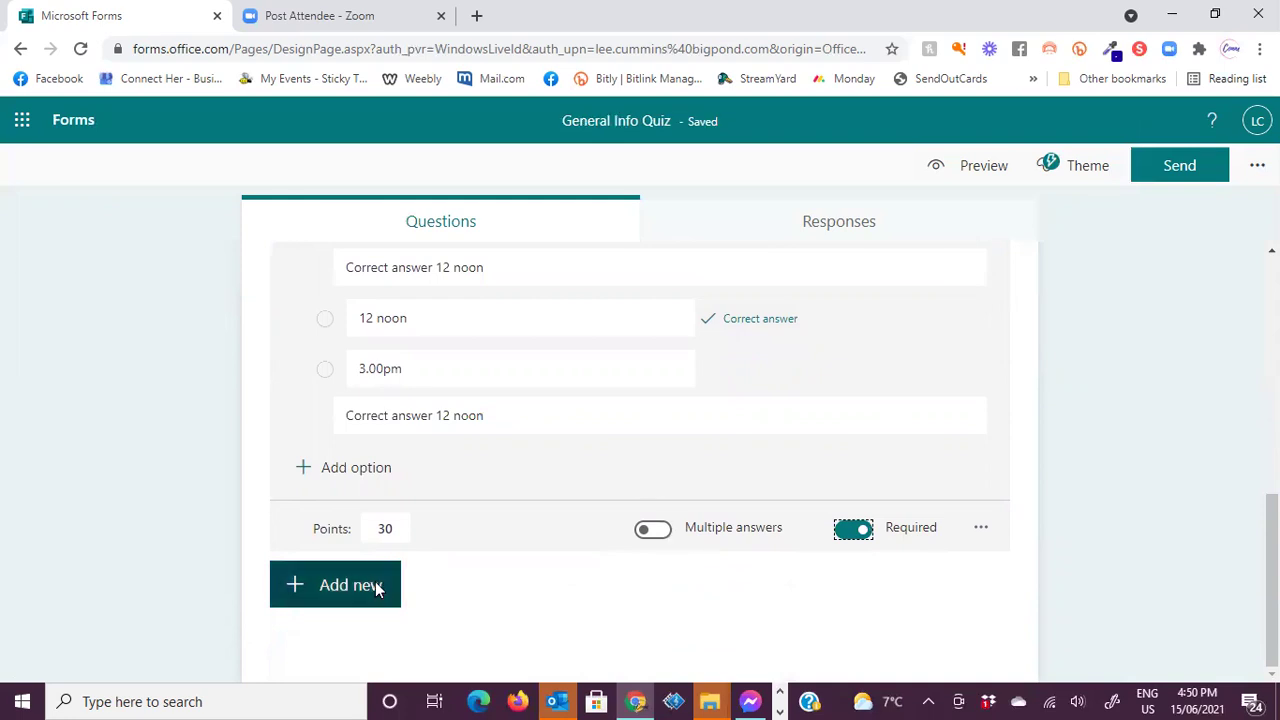
Show the quiz's theme options and browse through the theme ideas to the solid colours and illustrated themes.
scroll(165, 540, up, 4)
scroll(170, 531, up, 2)
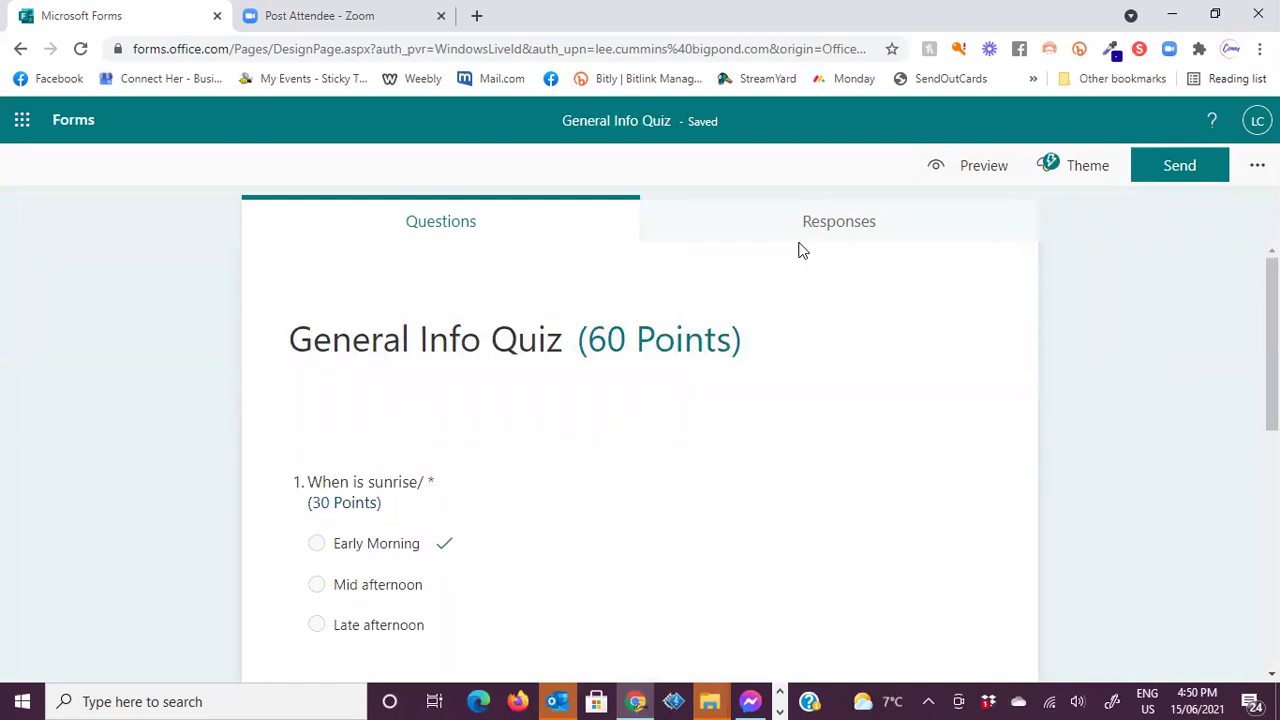
click(1086, 174)
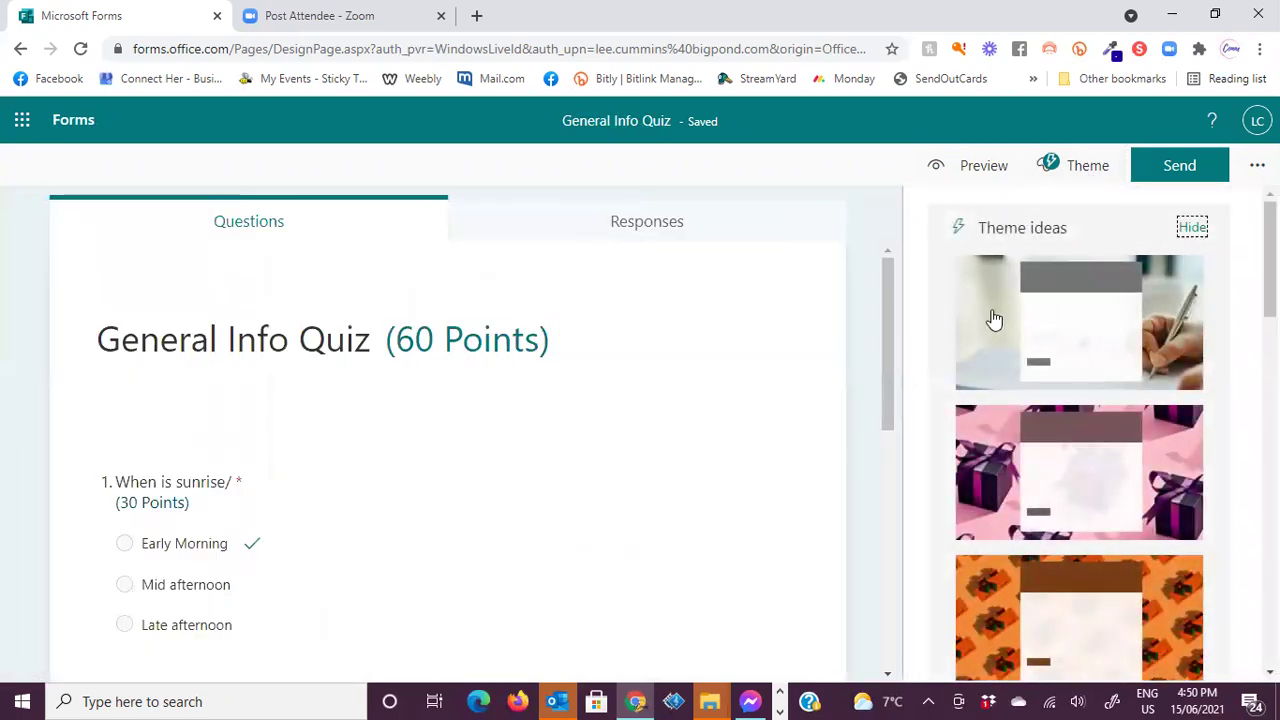
scroll(975, 515, down, 3)
scroll(979, 516, down, 6)
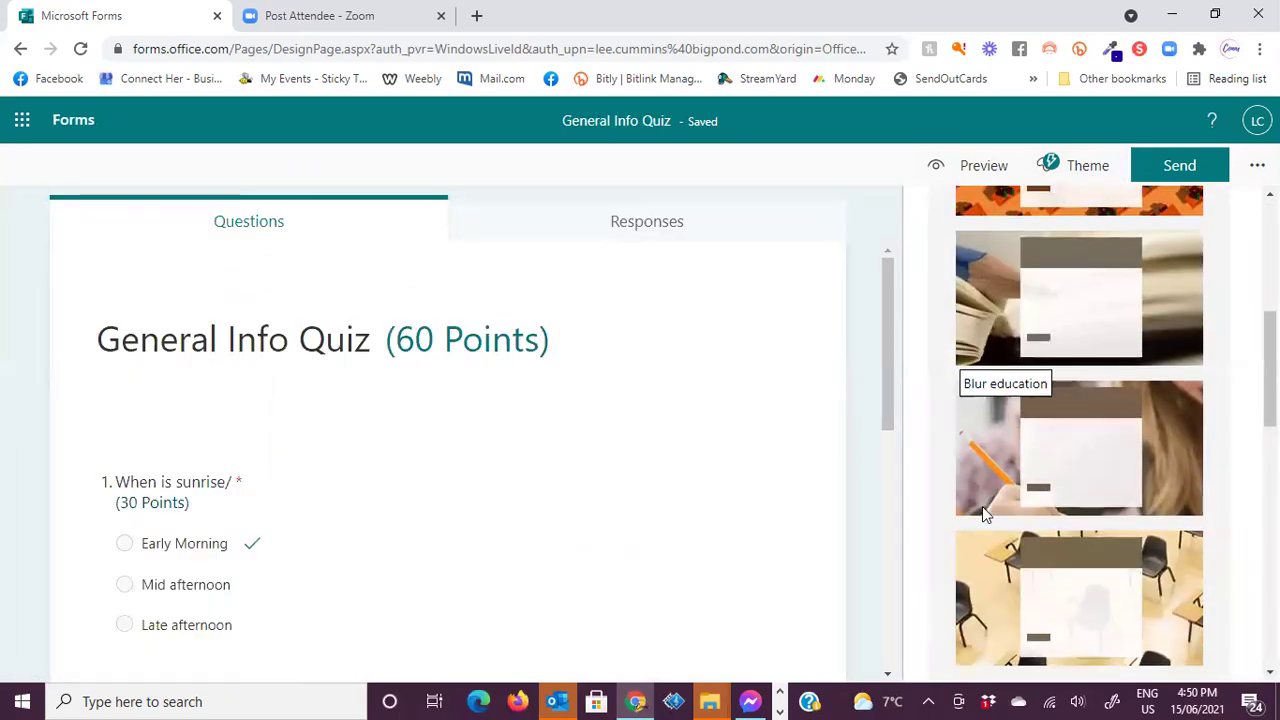
scroll(993, 513, down, 5)
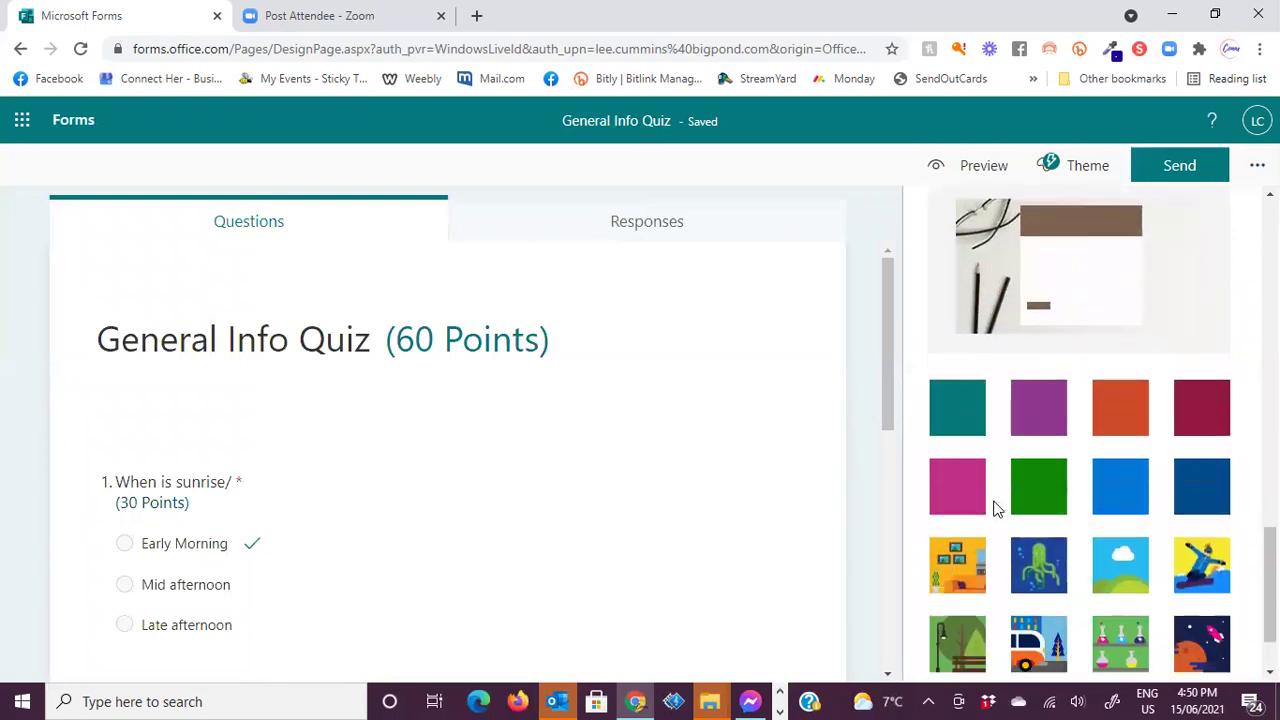
scroll(1047, 413, down, 1)
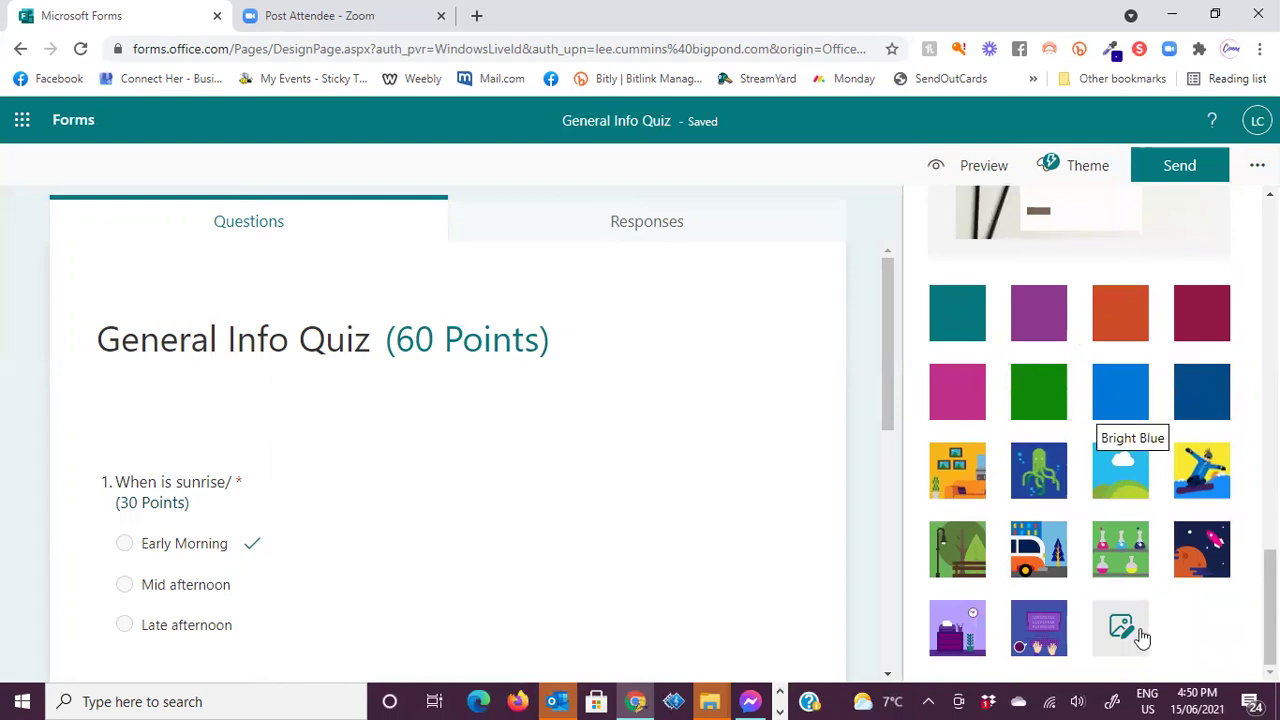
Try several illustrated themes on the quiz, including the hands at a keyboard, octopus and snowboarder designs.
click(944, 632)
click(1036, 628)
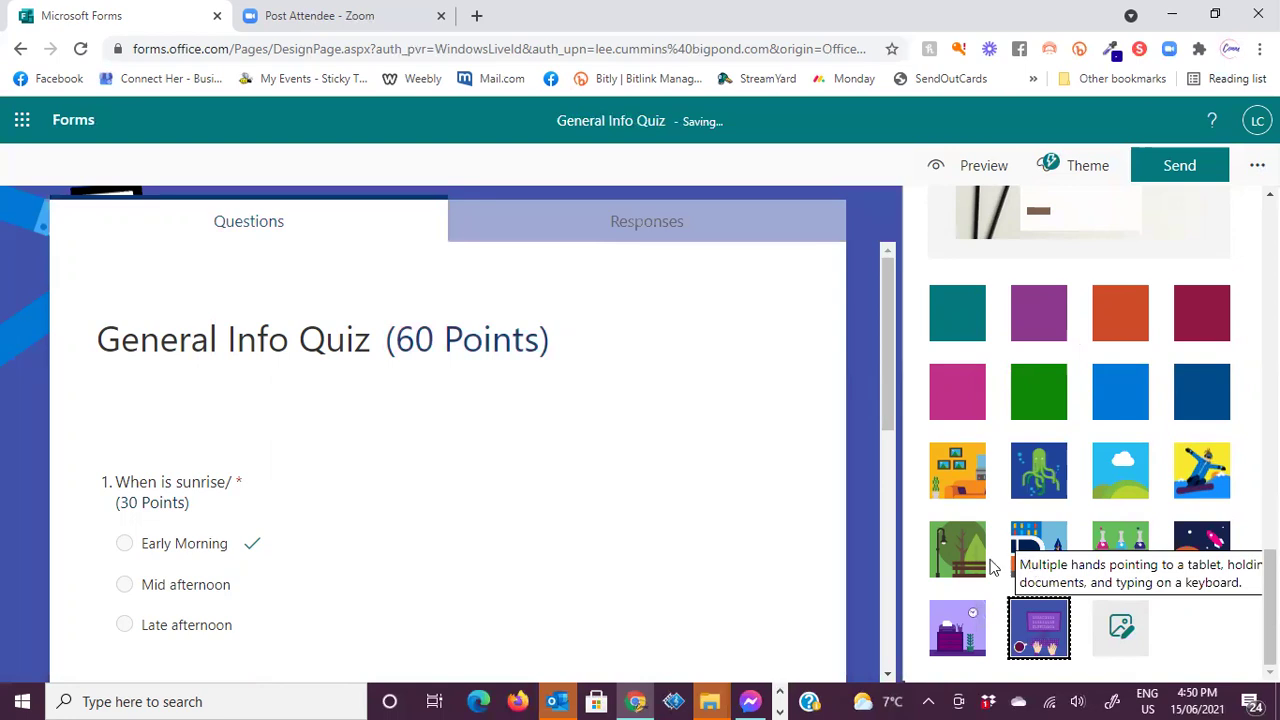
click(960, 475)
click(1045, 480)
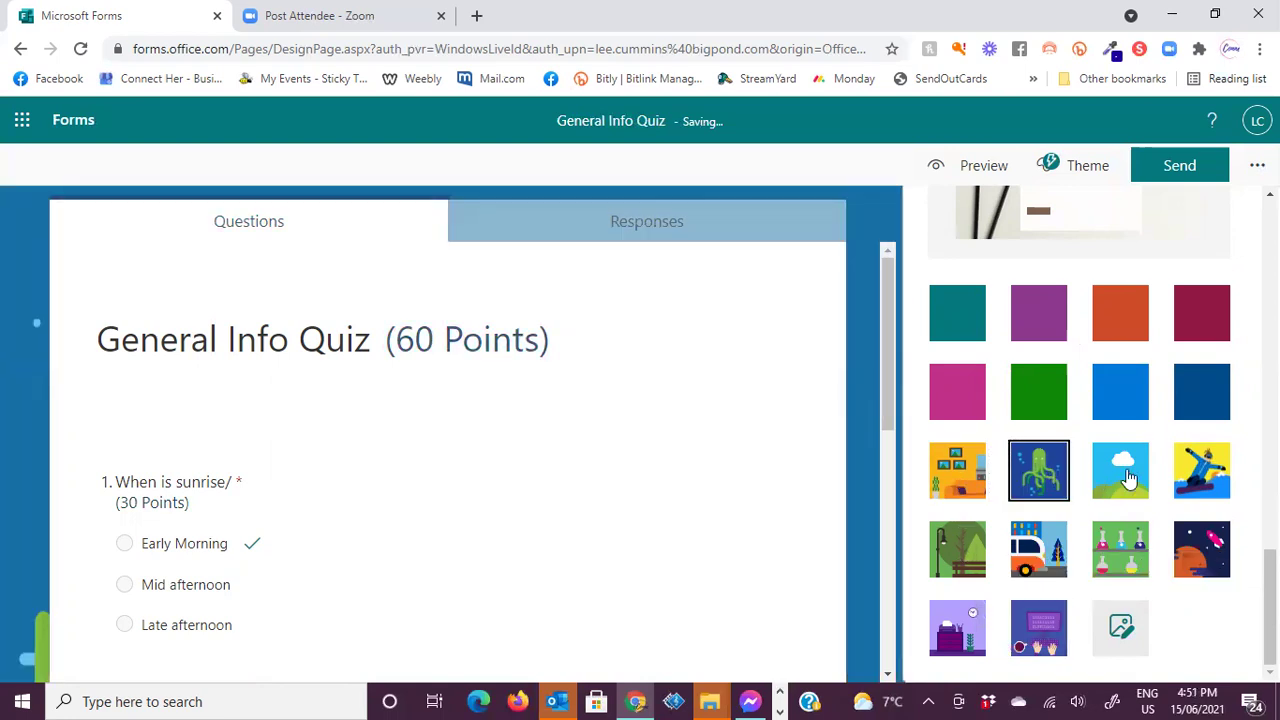
click(1203, 478)
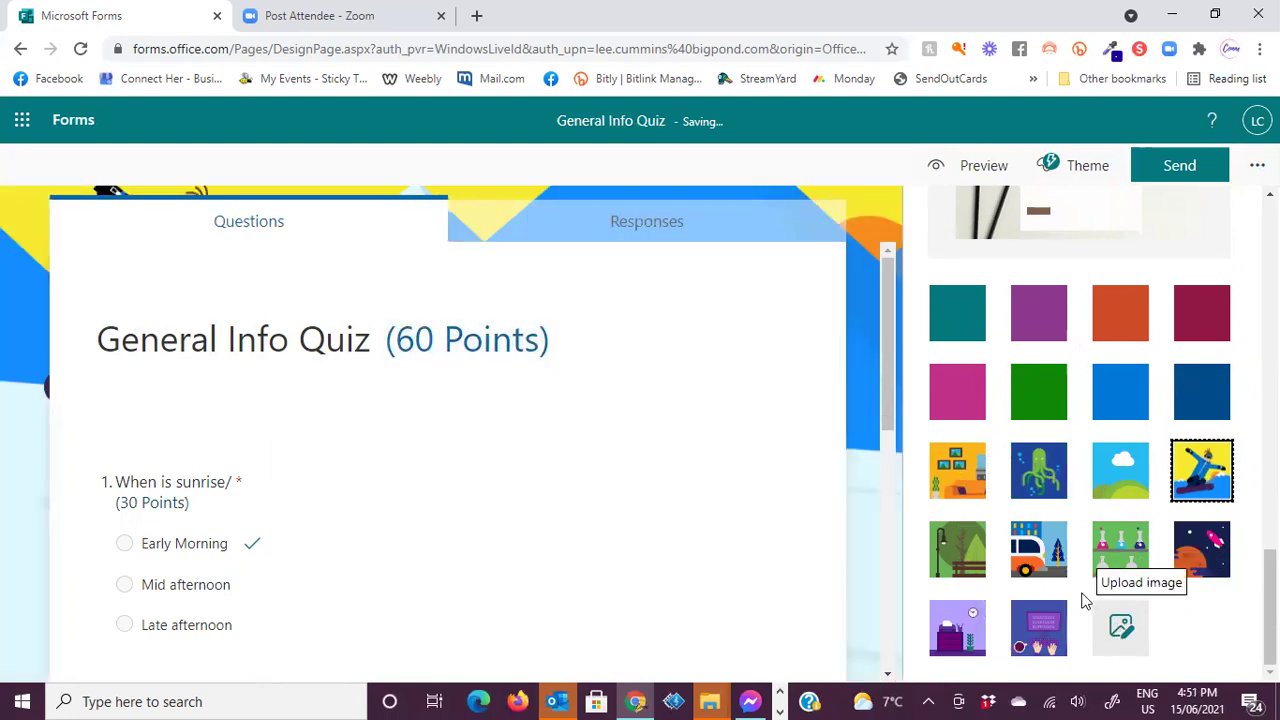
Search Bing images for "sunrise" to use as a custom theme background.
click(1122, 628)
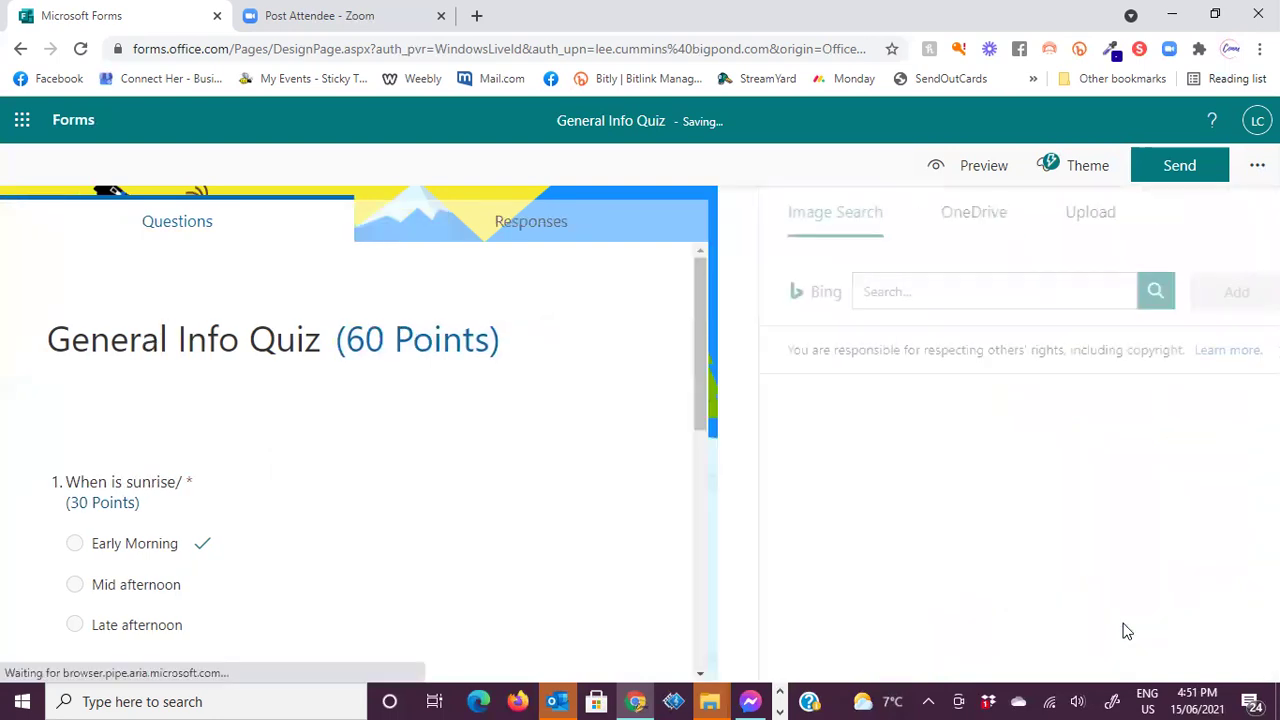
click(974, 294)
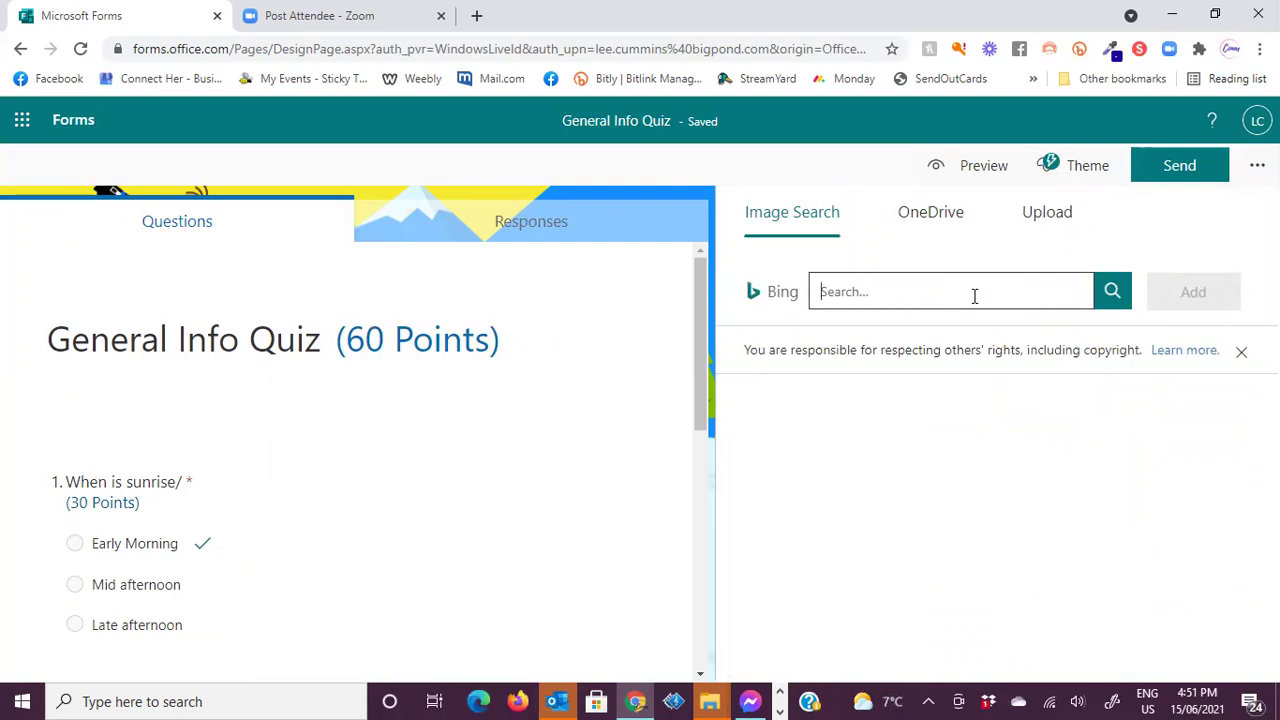
text(sunrise)
click(1112, 292)
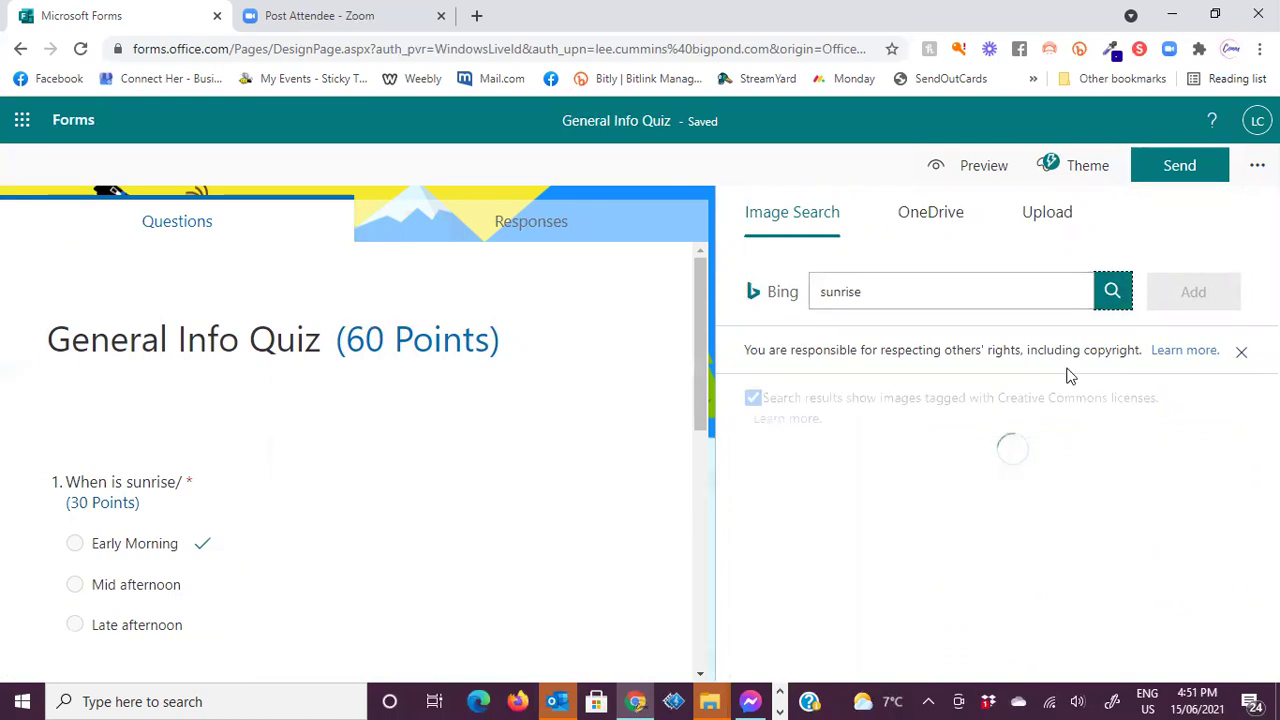
Add the 1200x797 pink and purple sunrise over a lake as the quiz's background image.
scroll(1004, 591, down, 2)
scroll(1004, 591, down, 2)
click(1085, 597)
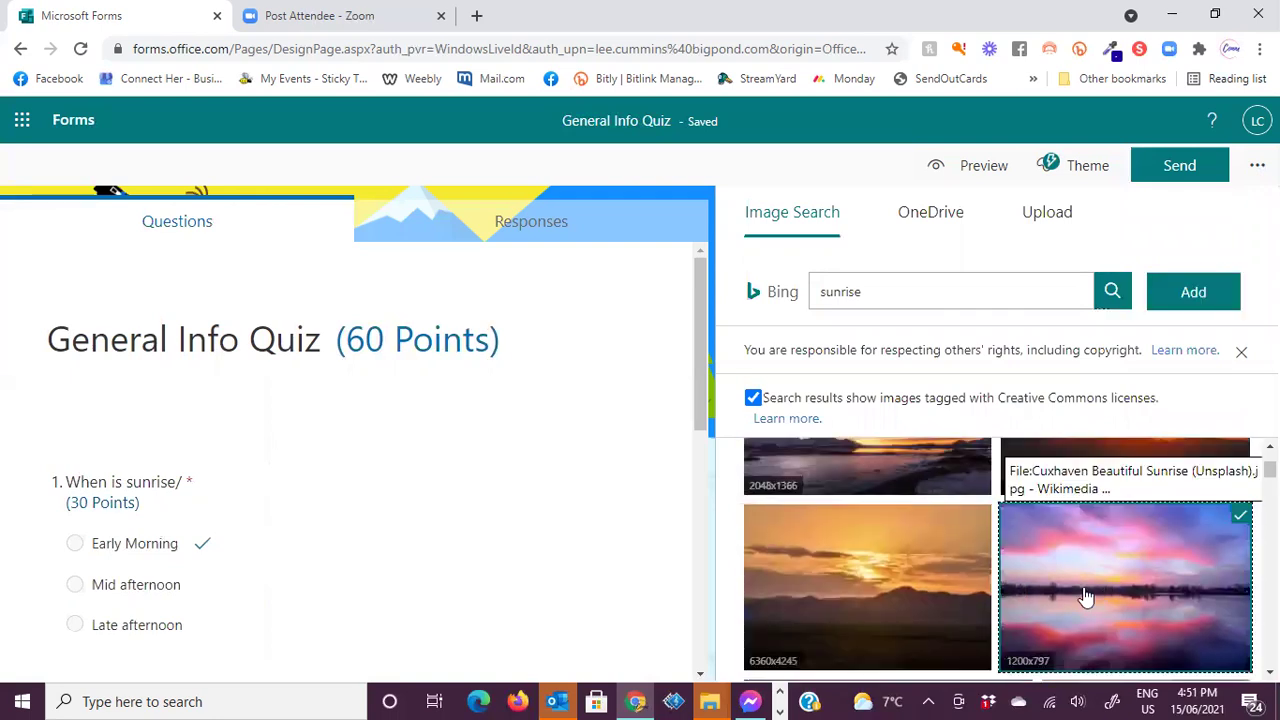
click(1193, 292)
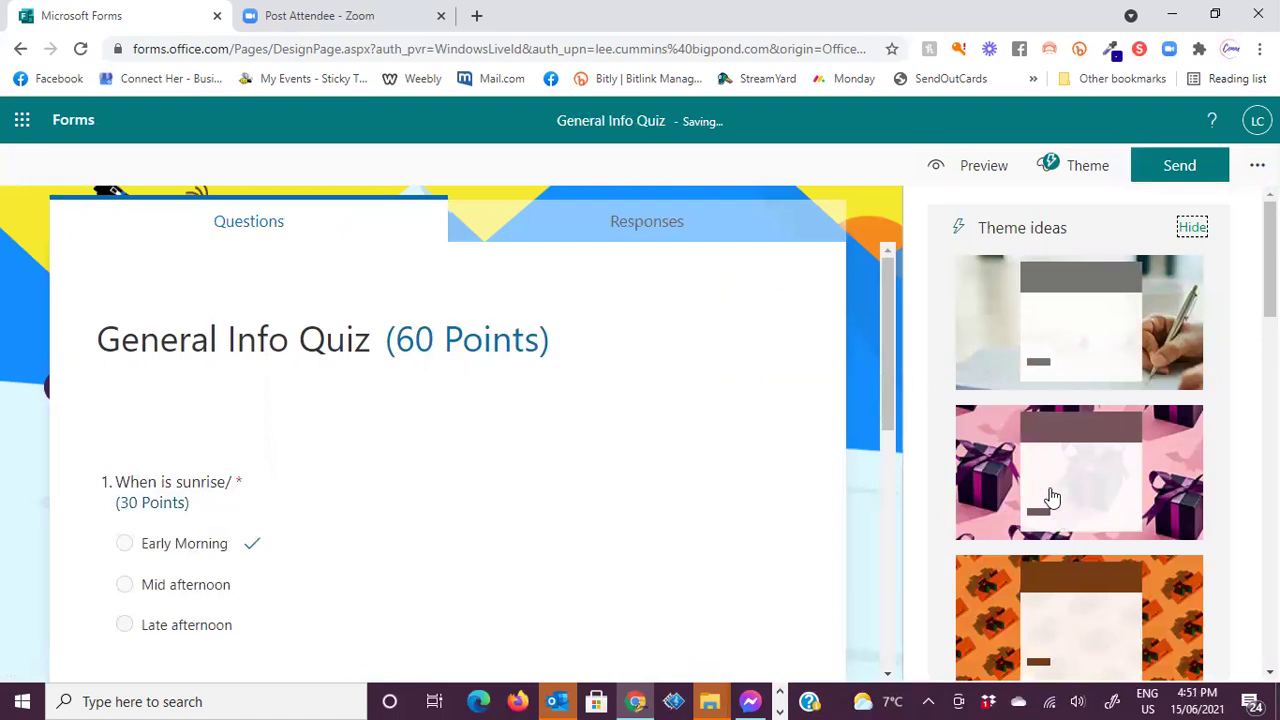
click(1052, 498)
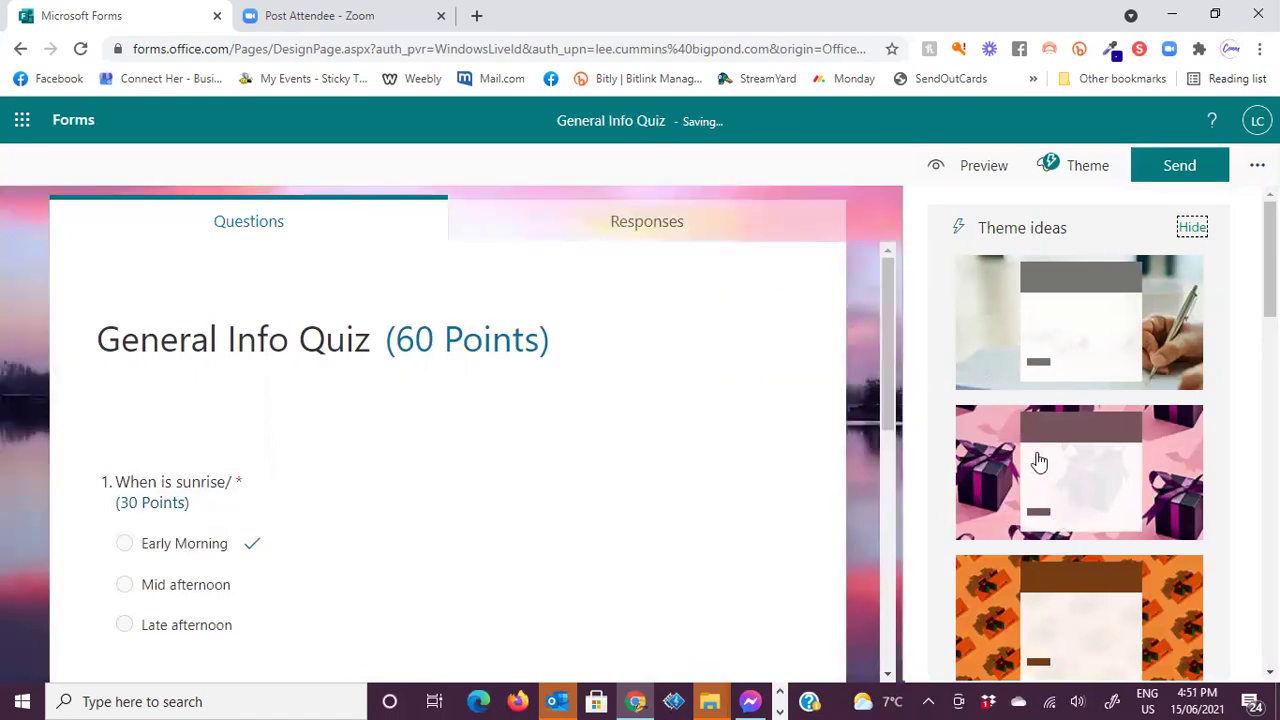
Preview the quiz in the computer layout and look through both questions.
scroll(860, 520, down, 3)
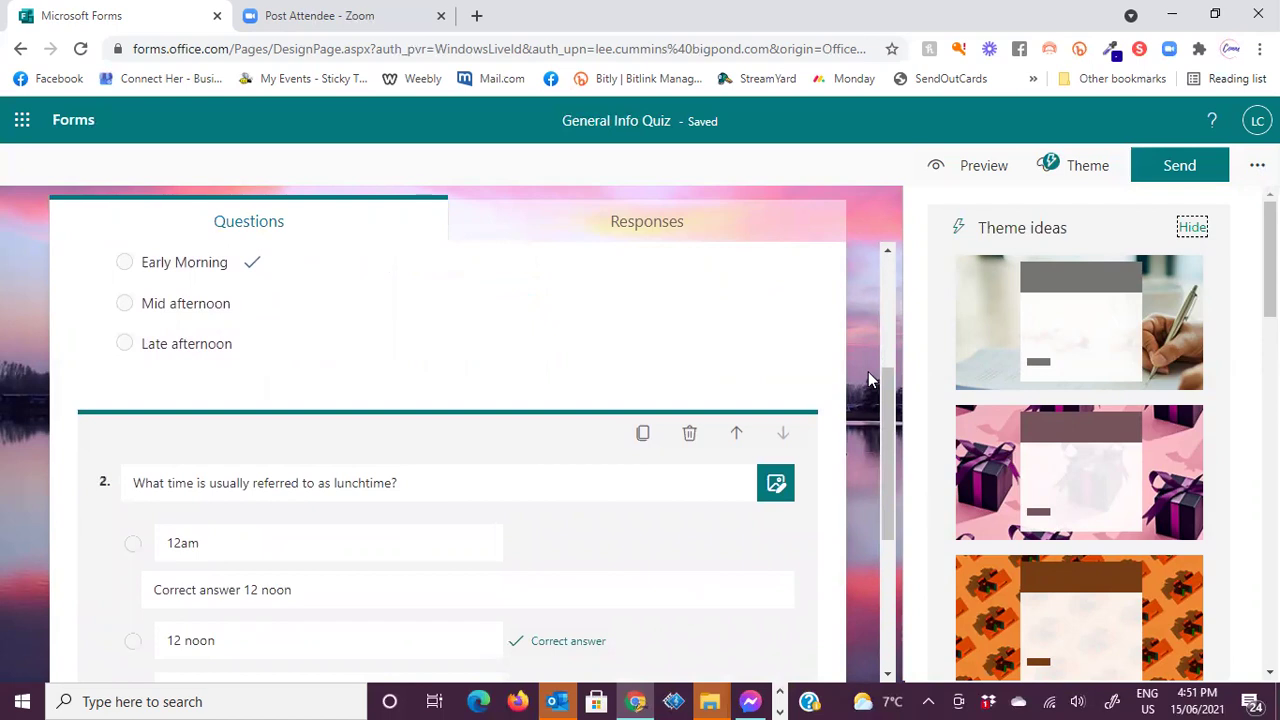
click(971, 167)
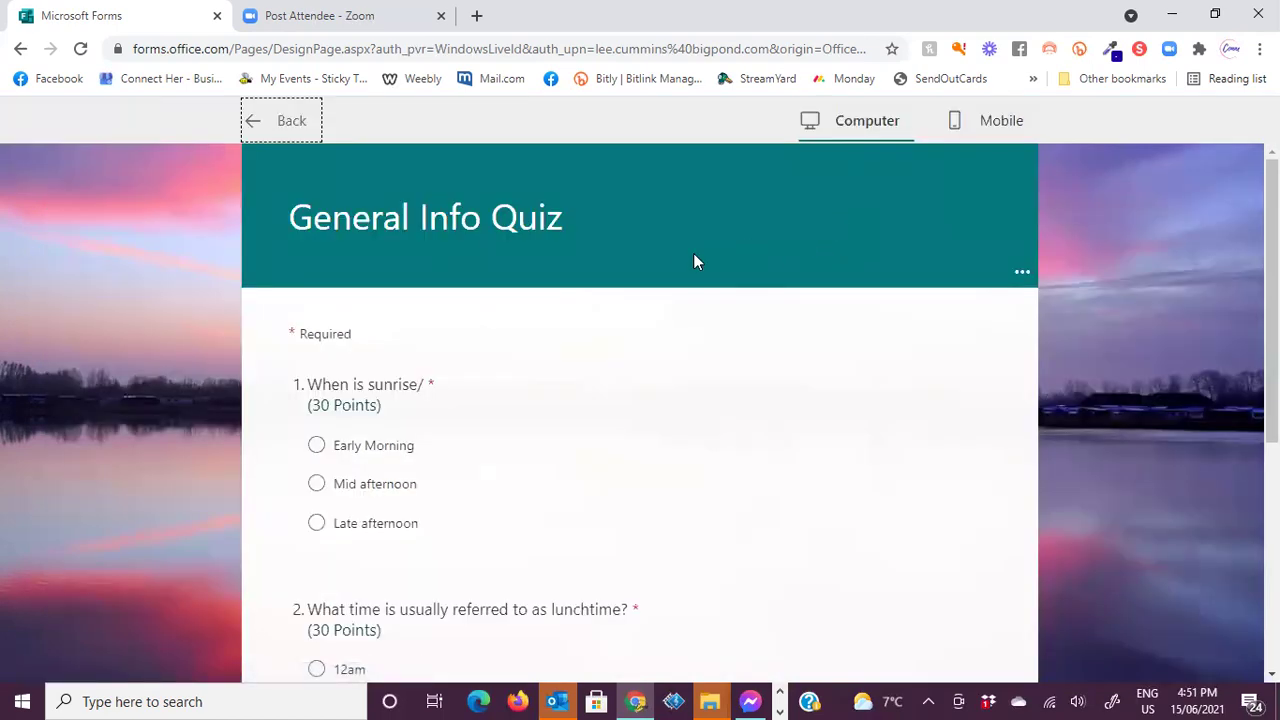
scroll(693, 261, down, 5)
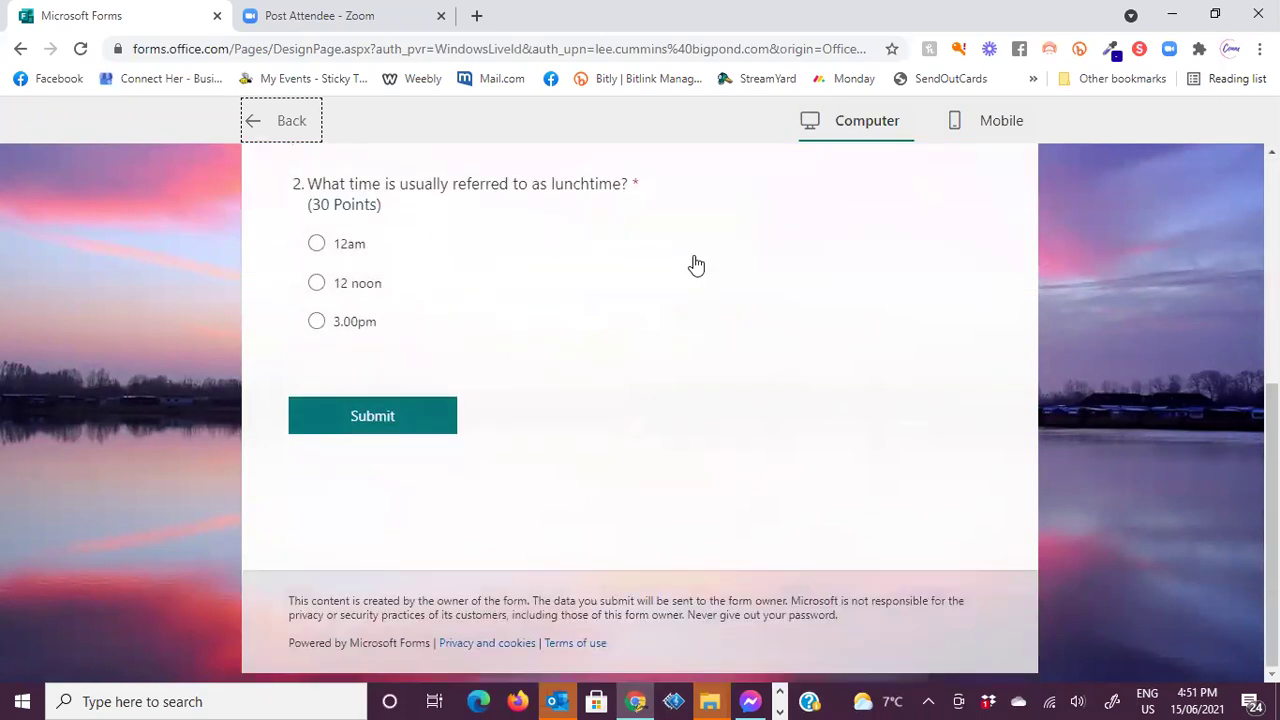
scroll(696, 265, up, 5)
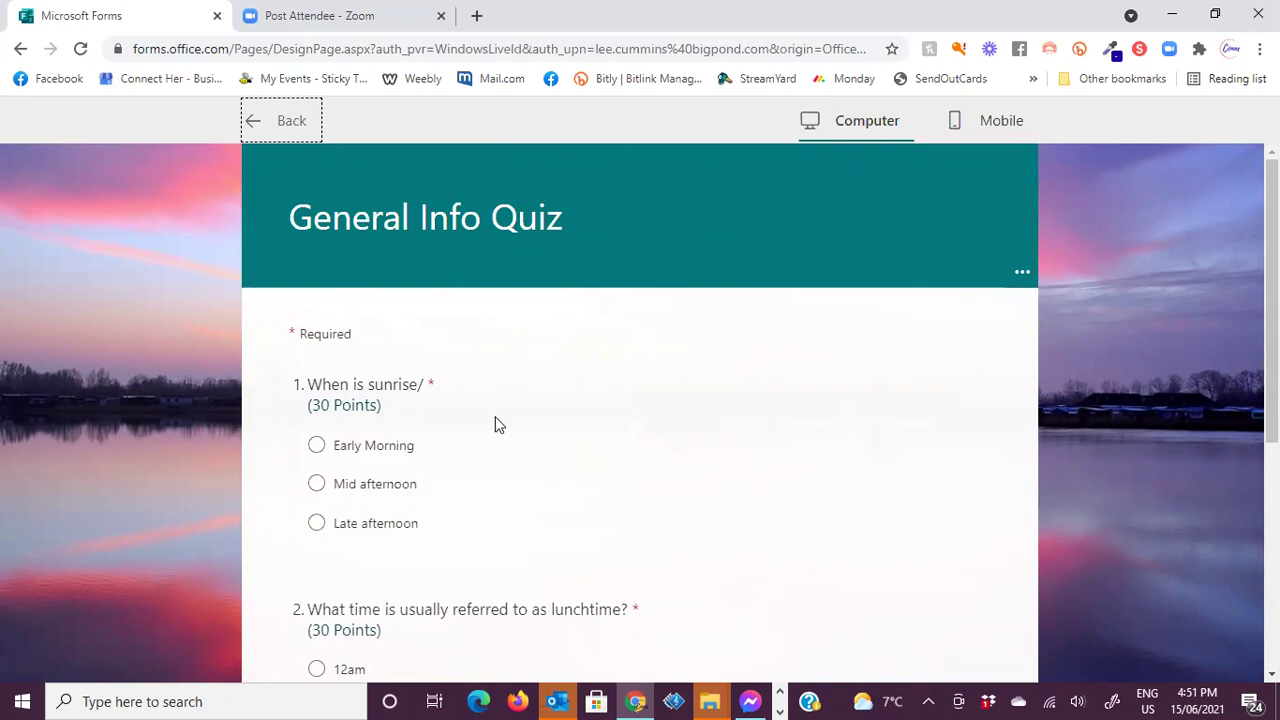
Answer the previewed quiz with "Early Morning" for sunrise and "3.00pm" for lunchtime, and submit the response.
click(316, 445)
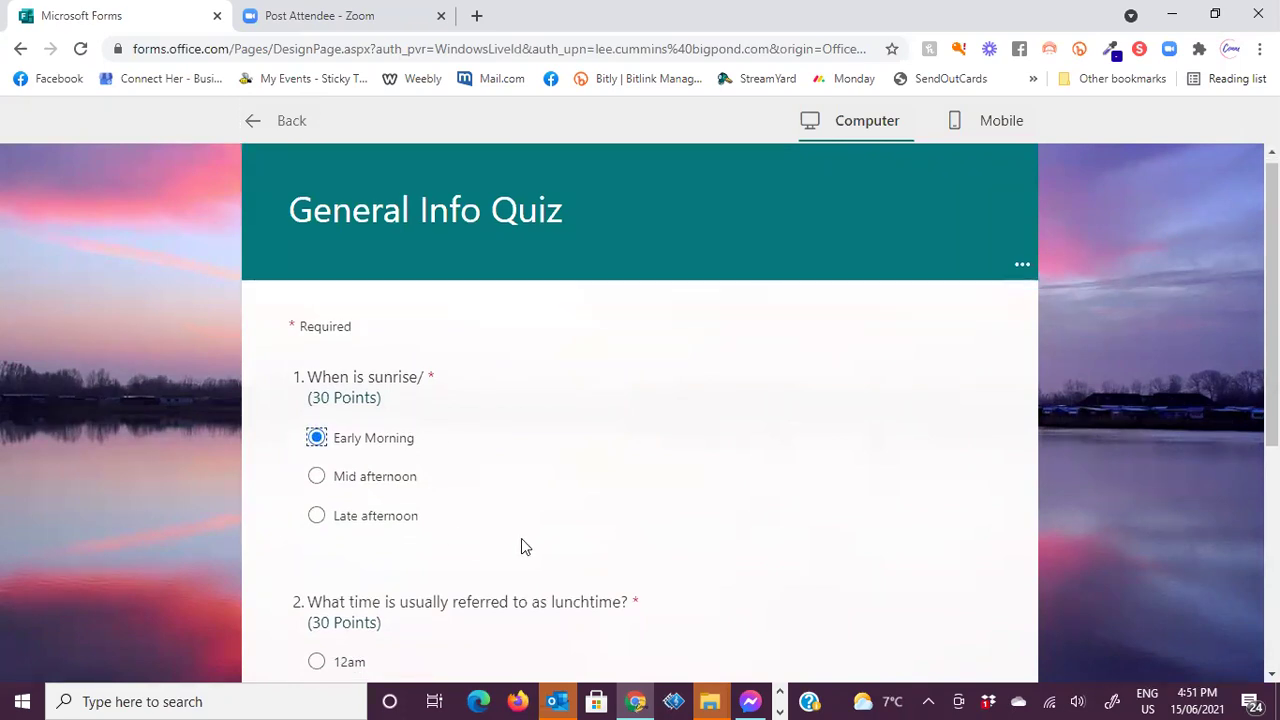
scroll(521, 546, down, 3)
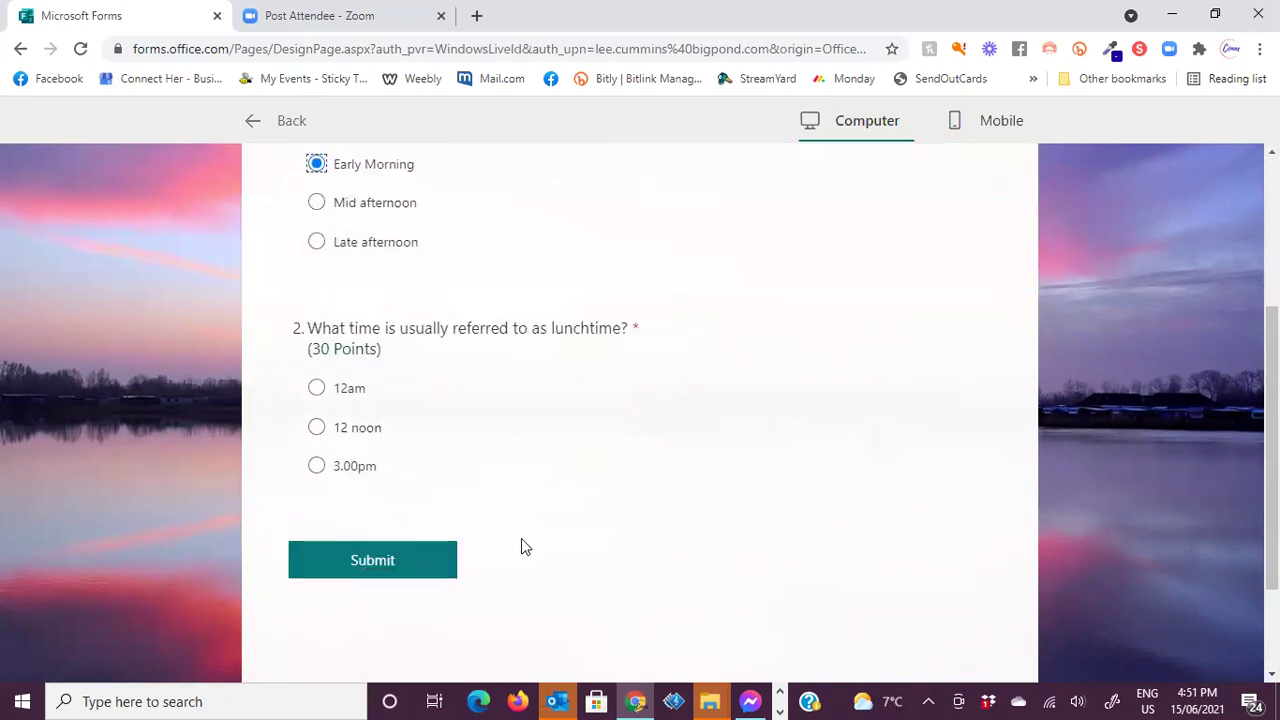
click(379, 562)
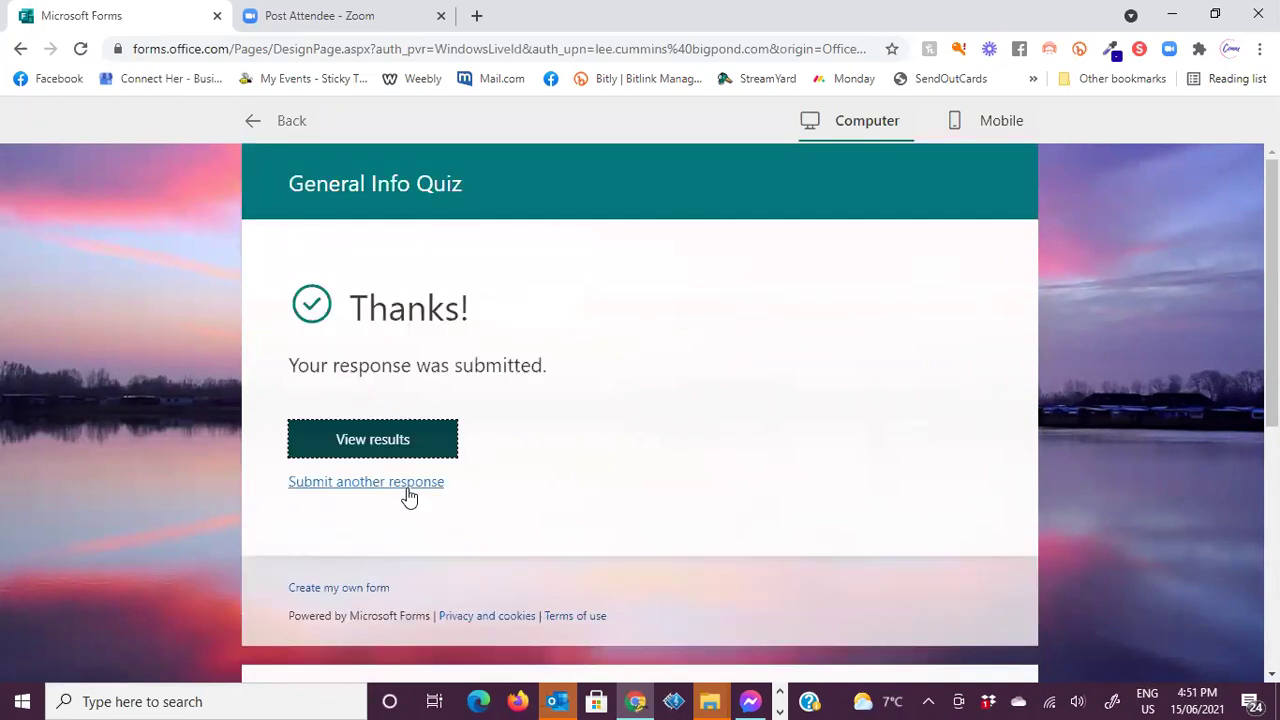
Review the submitted response's points and feedback, and return to the thank-you page.
click(425, 443)
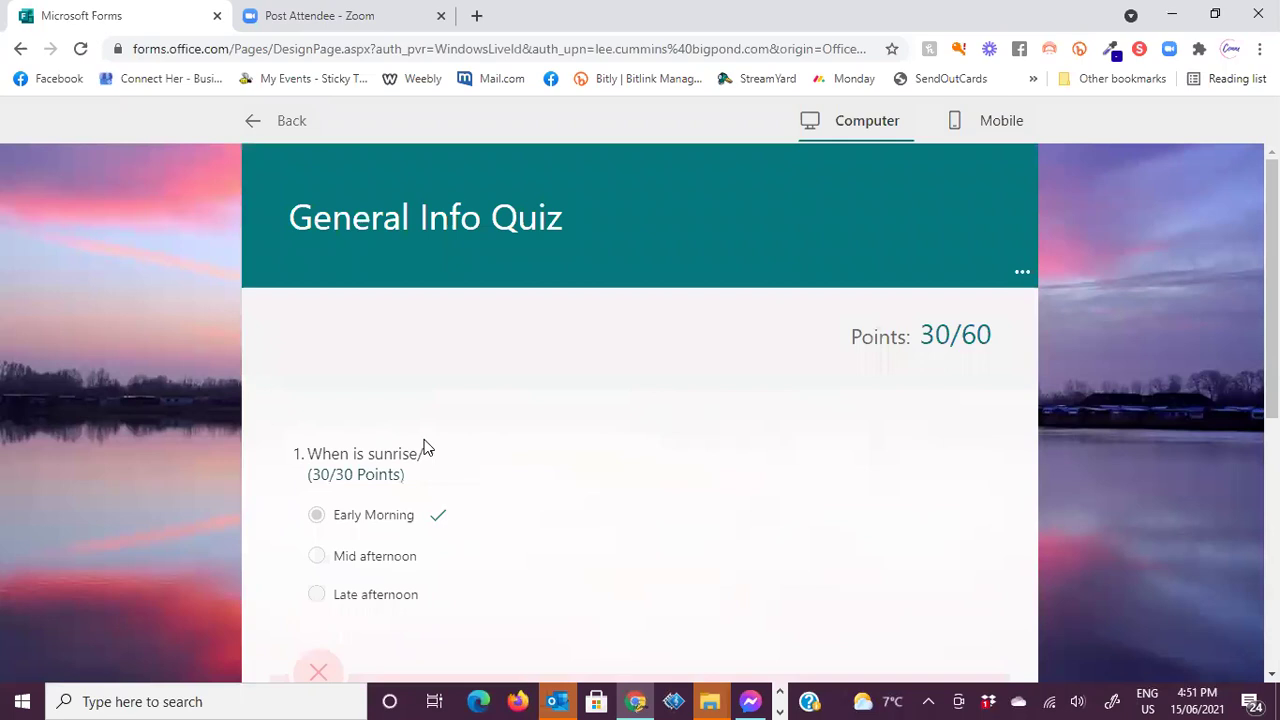
scroll(637, 493, down, 5)
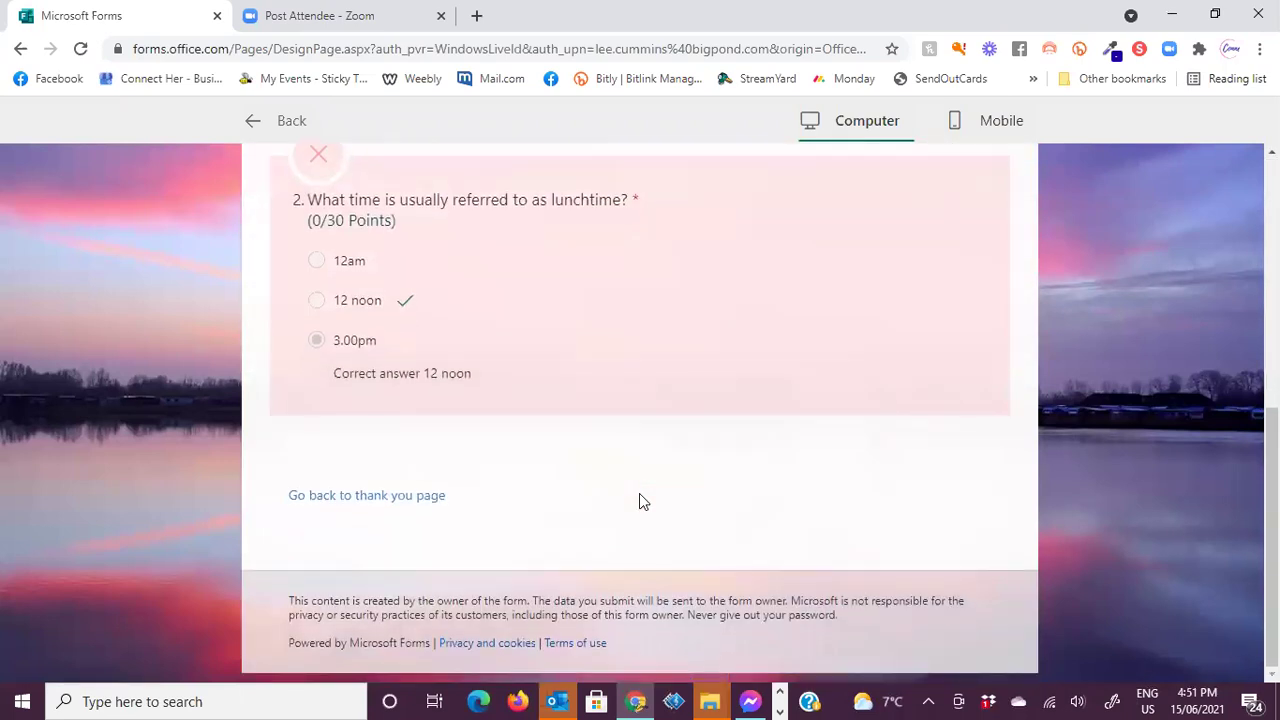
click(407, 496)
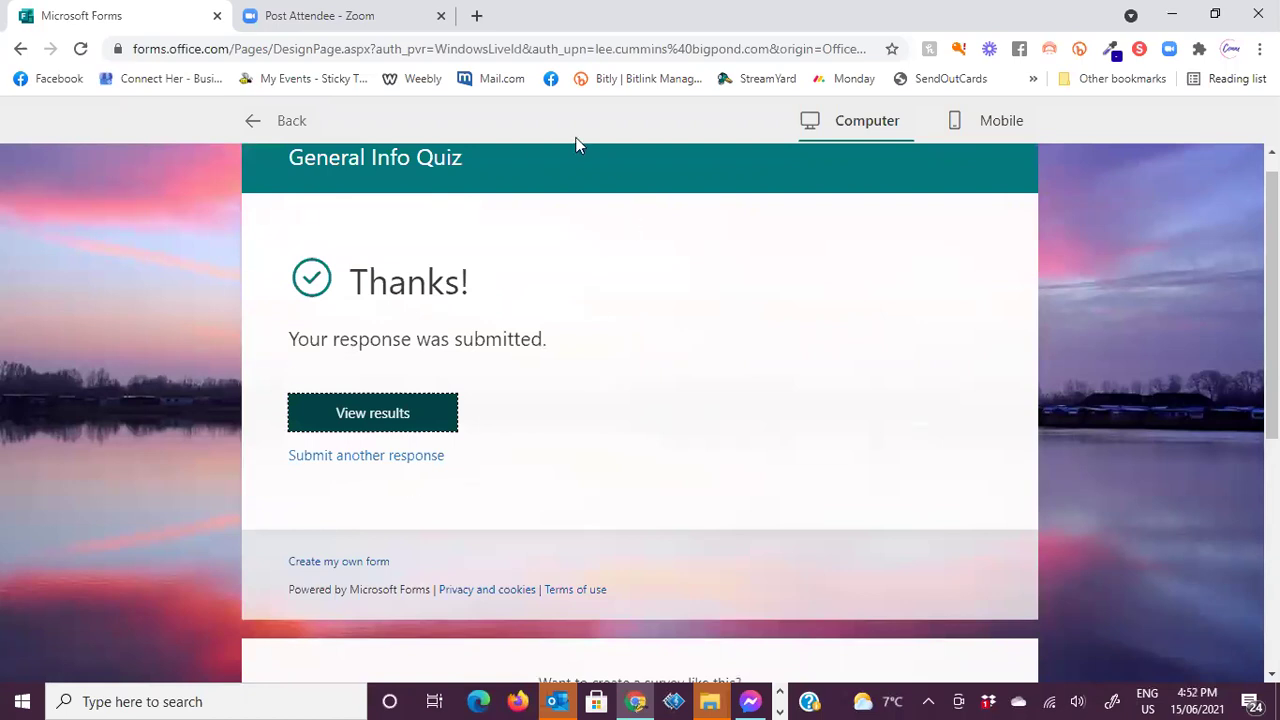
Check the thank-you page in the mobile preview and return to editing the quiz.
scroll(627, 346, up, 1)
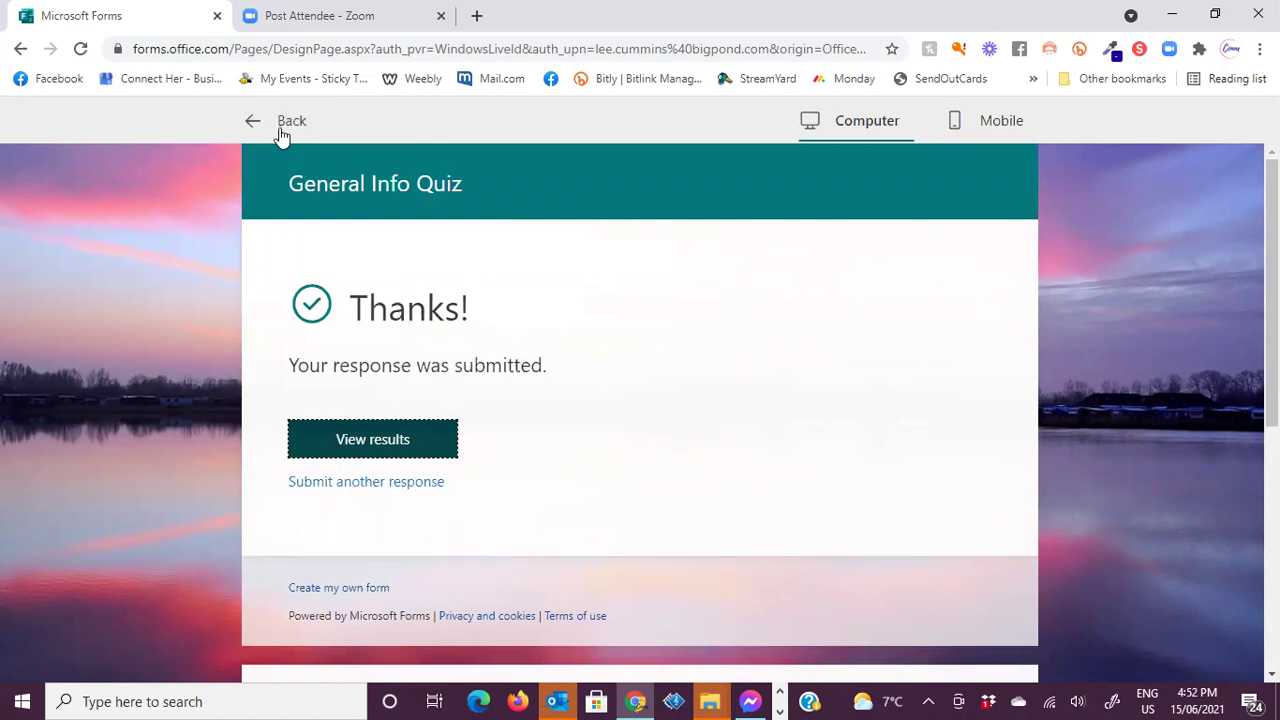
click(988, 124)
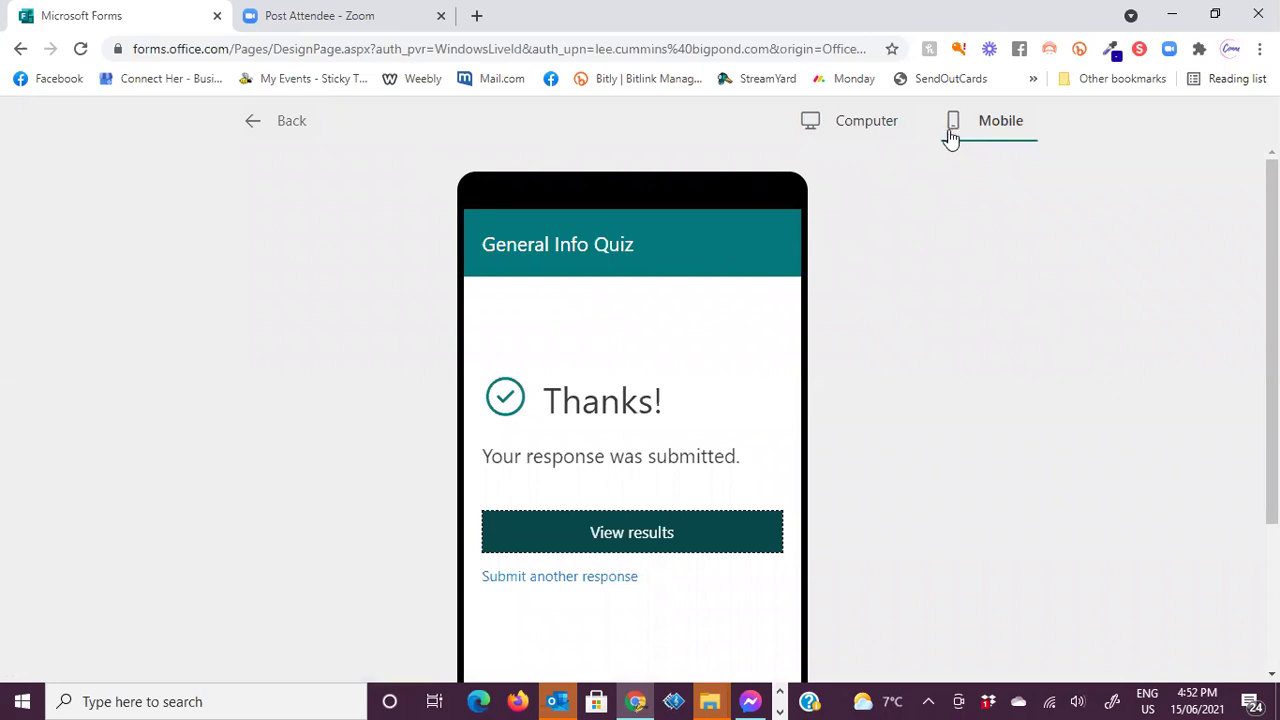
click(287, 126)
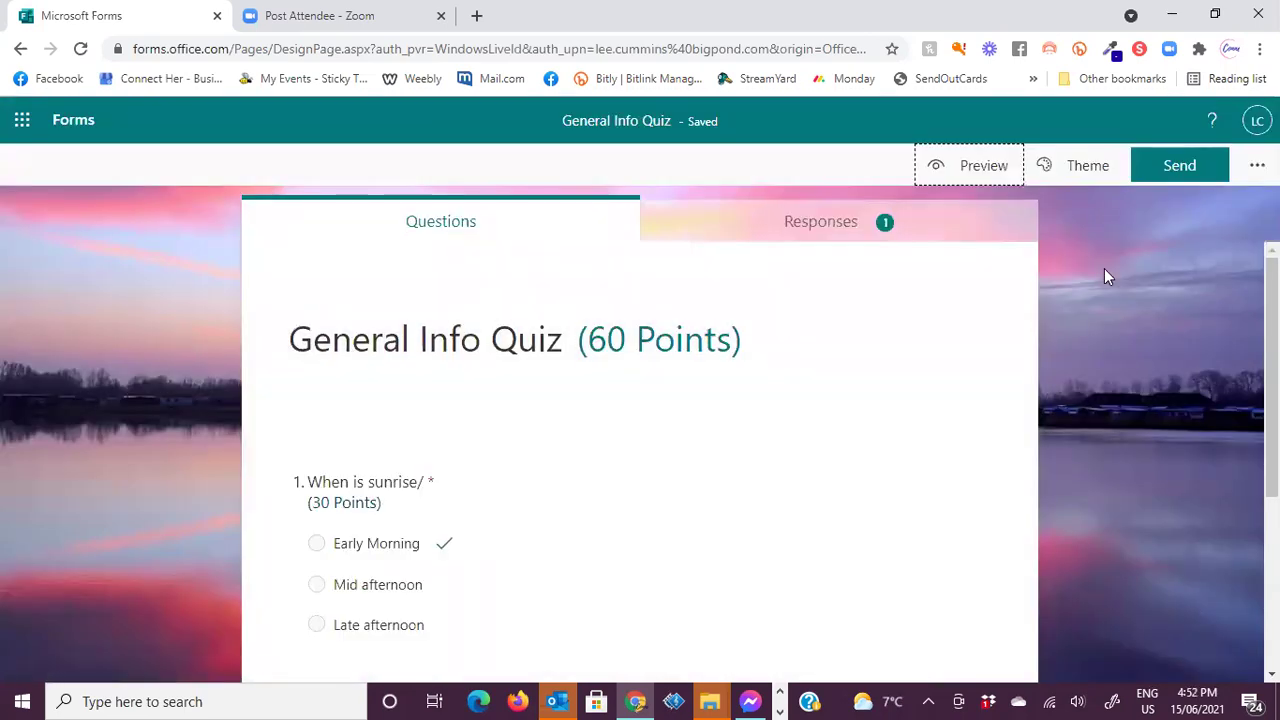
Open the settings of the General Info Quiz.
click(1257, 165)
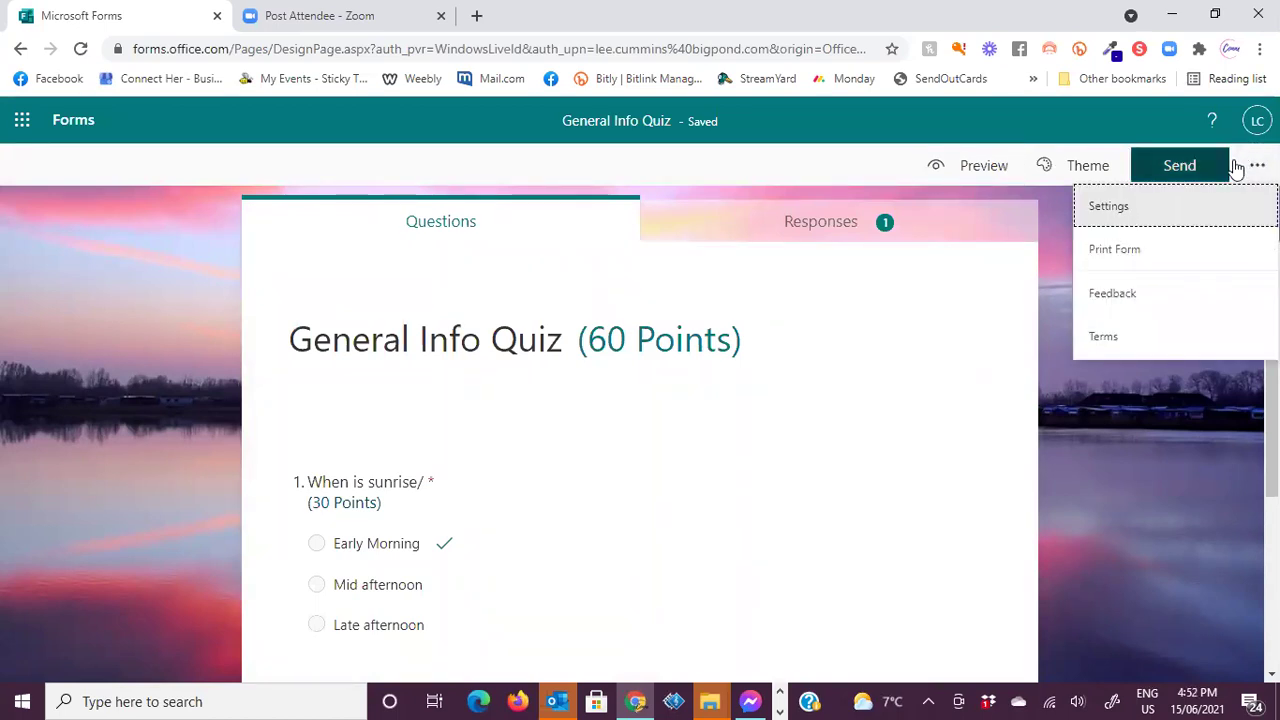
click(1118, 210)
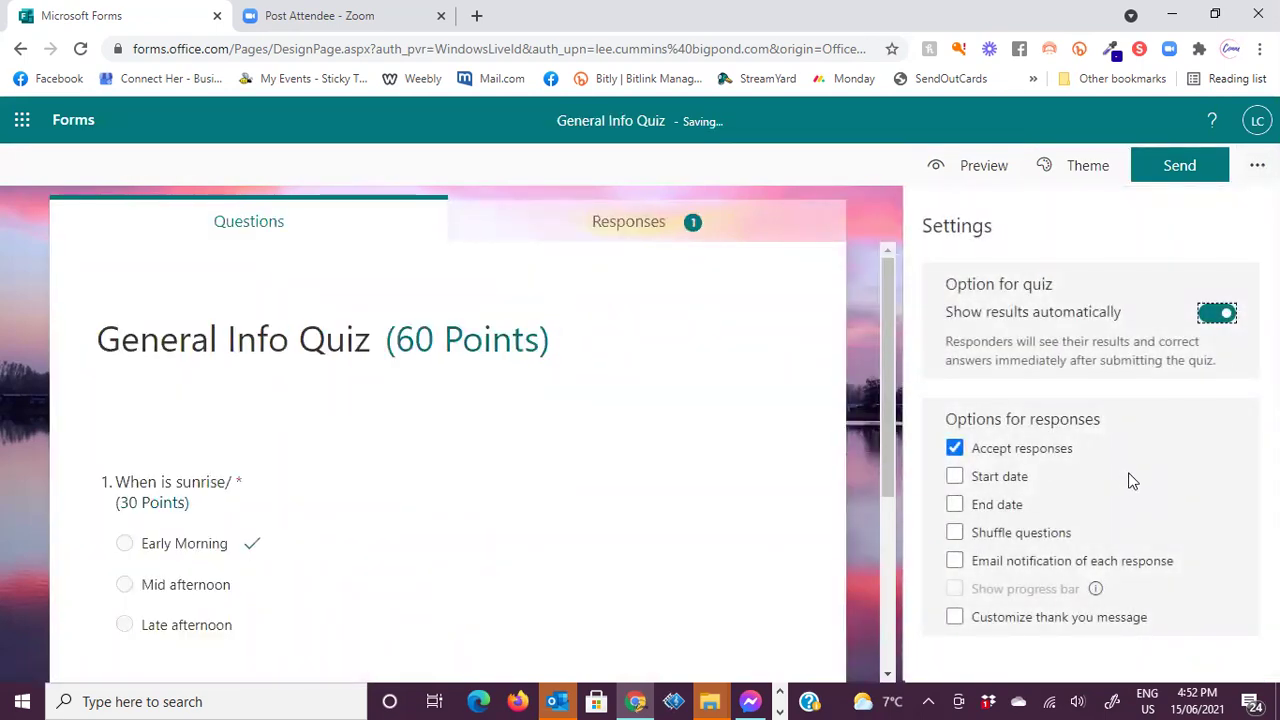
Try out the start date and shuffle questions options for responses, switching each one off again.
click(955, 477)
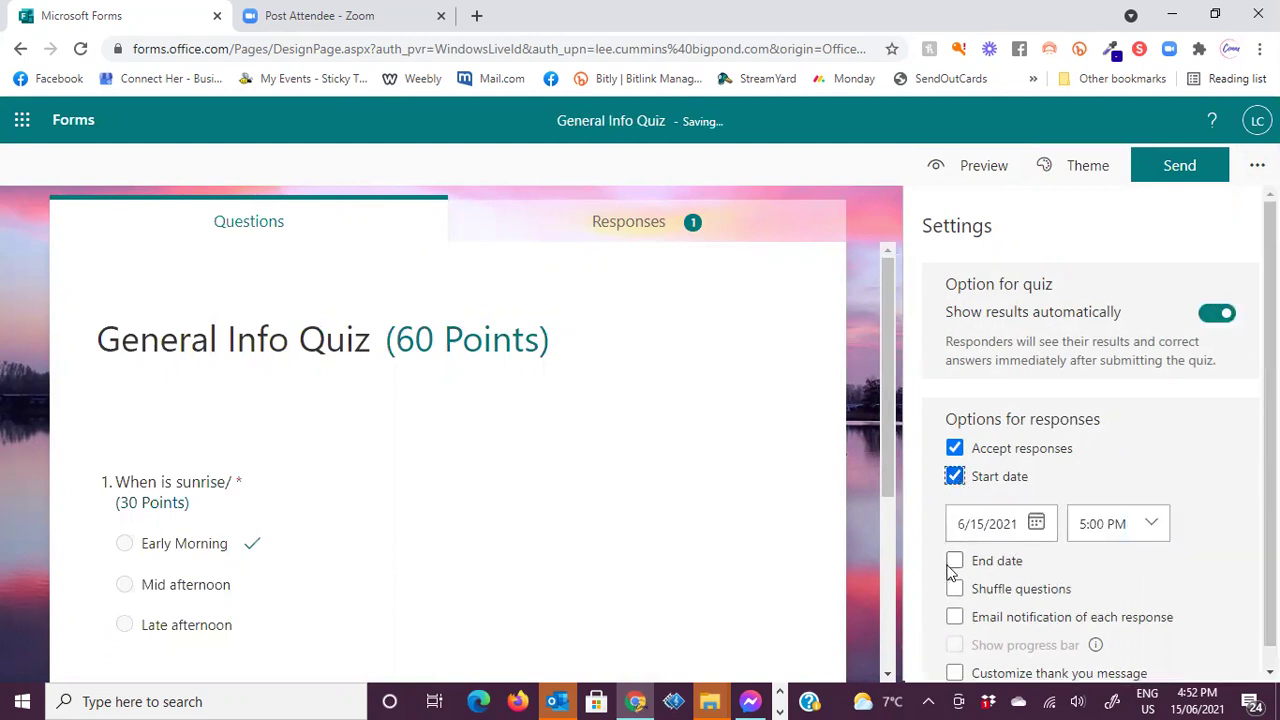
click(957, 479)
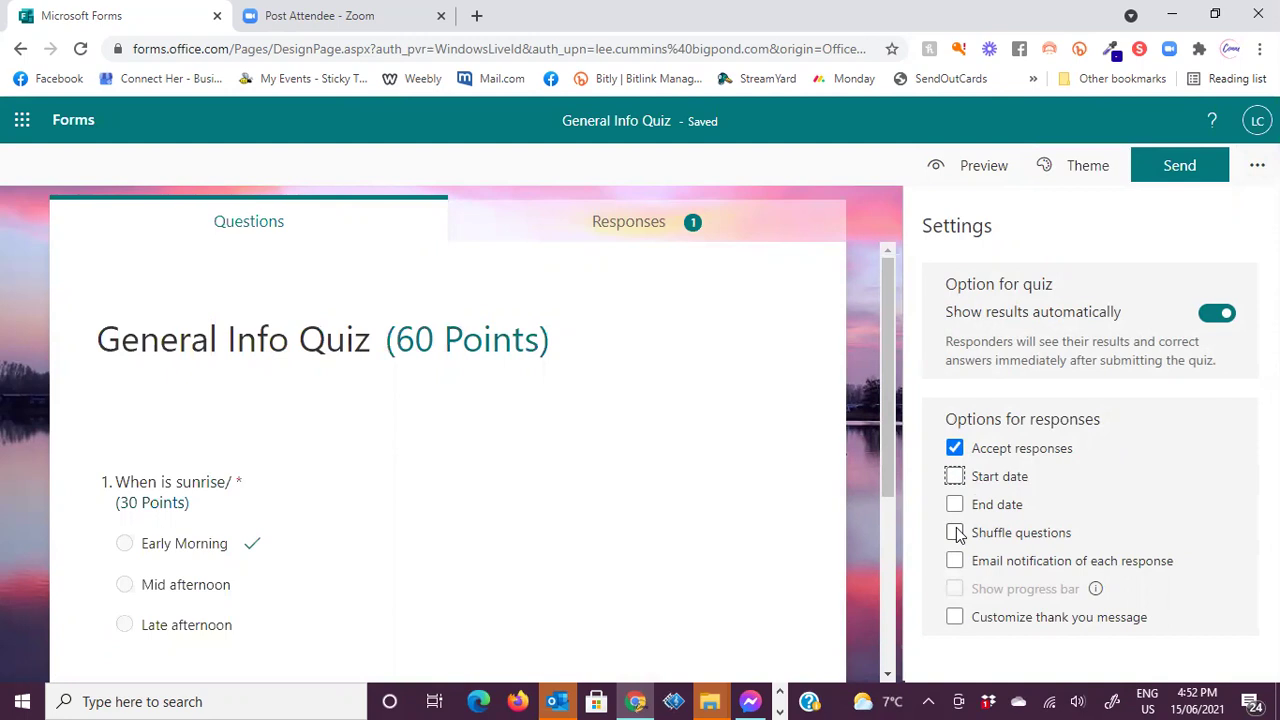
click(955, 532)
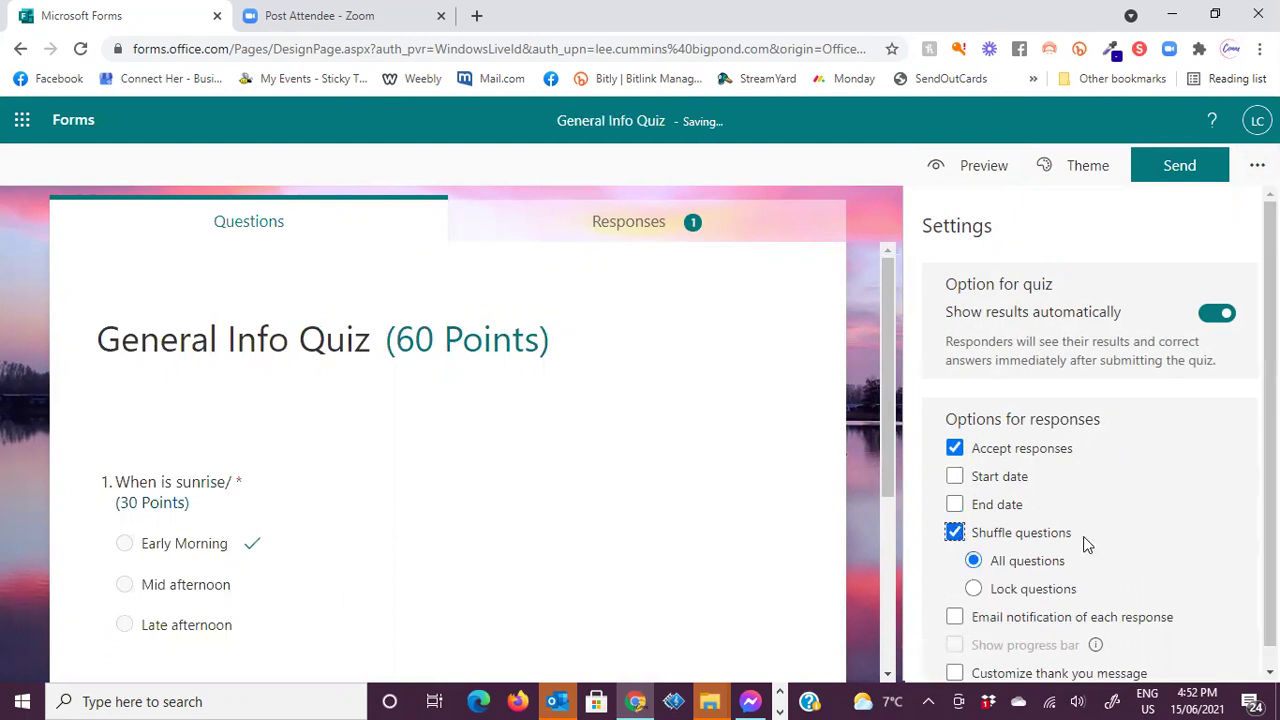
click(955, 533)
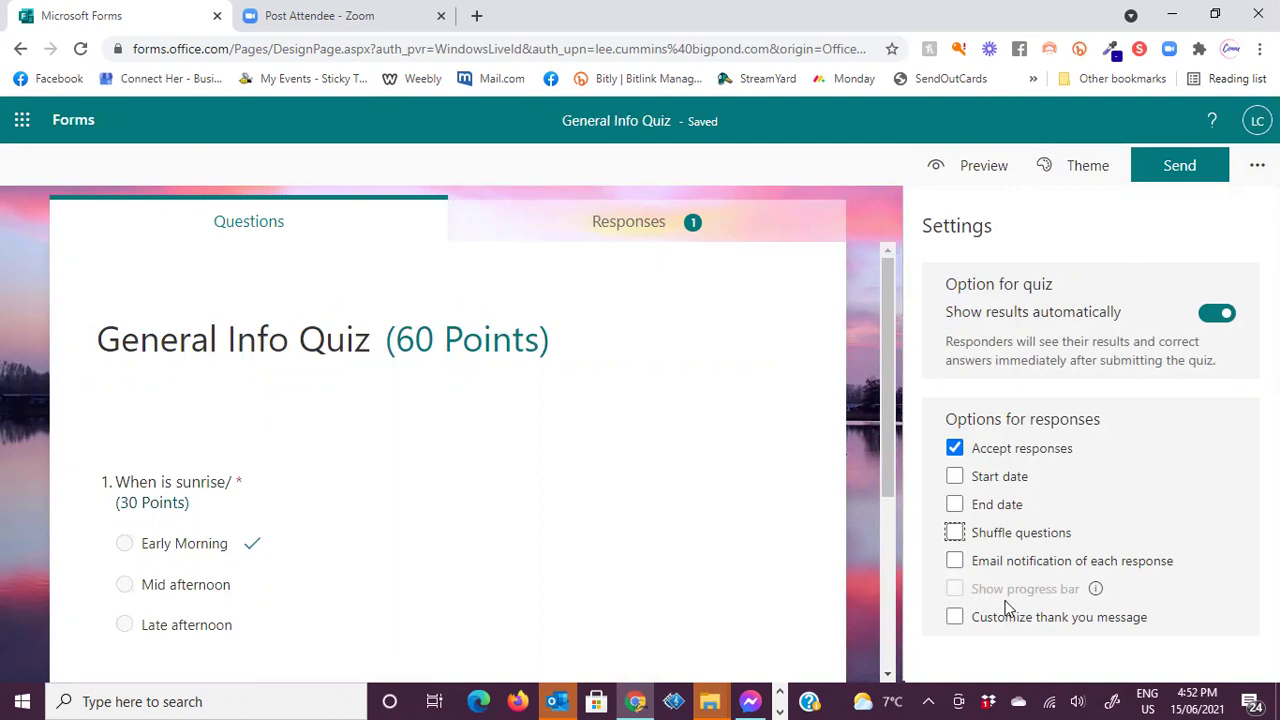
Read the information tip for the progress bar option and try the option to customize the thank you message.
click(1095, 590)
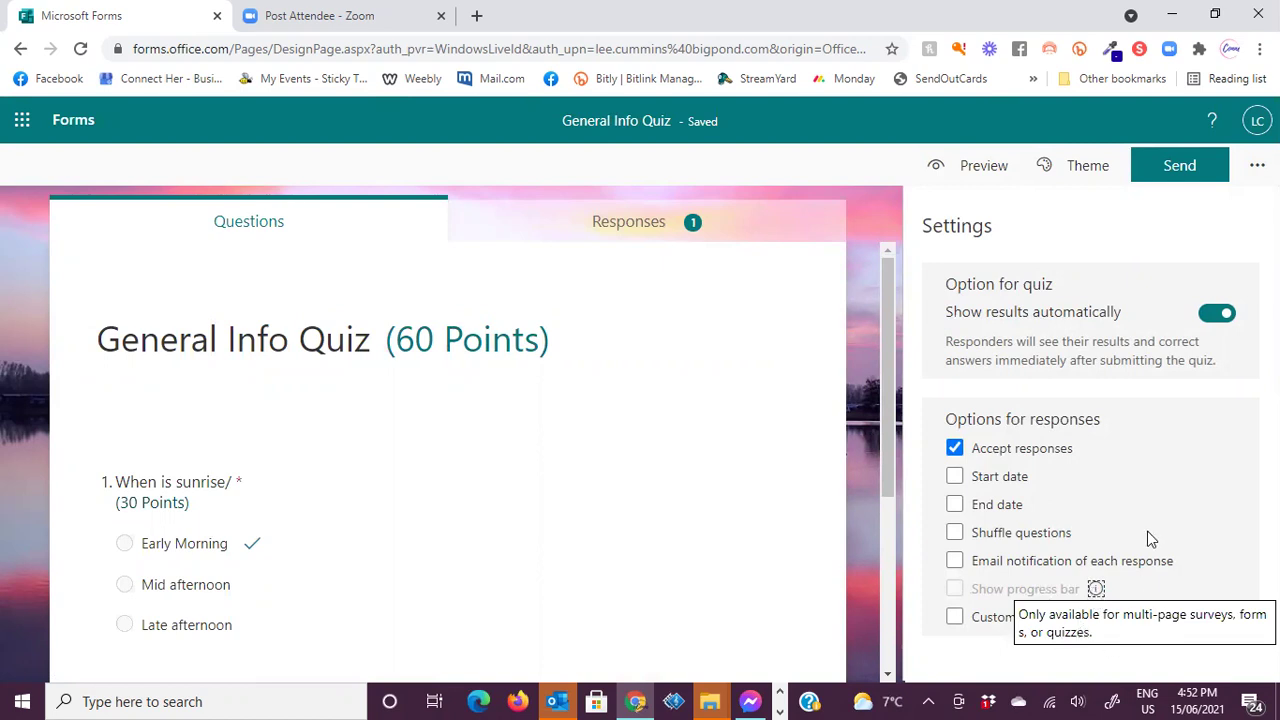
click(955, 617)
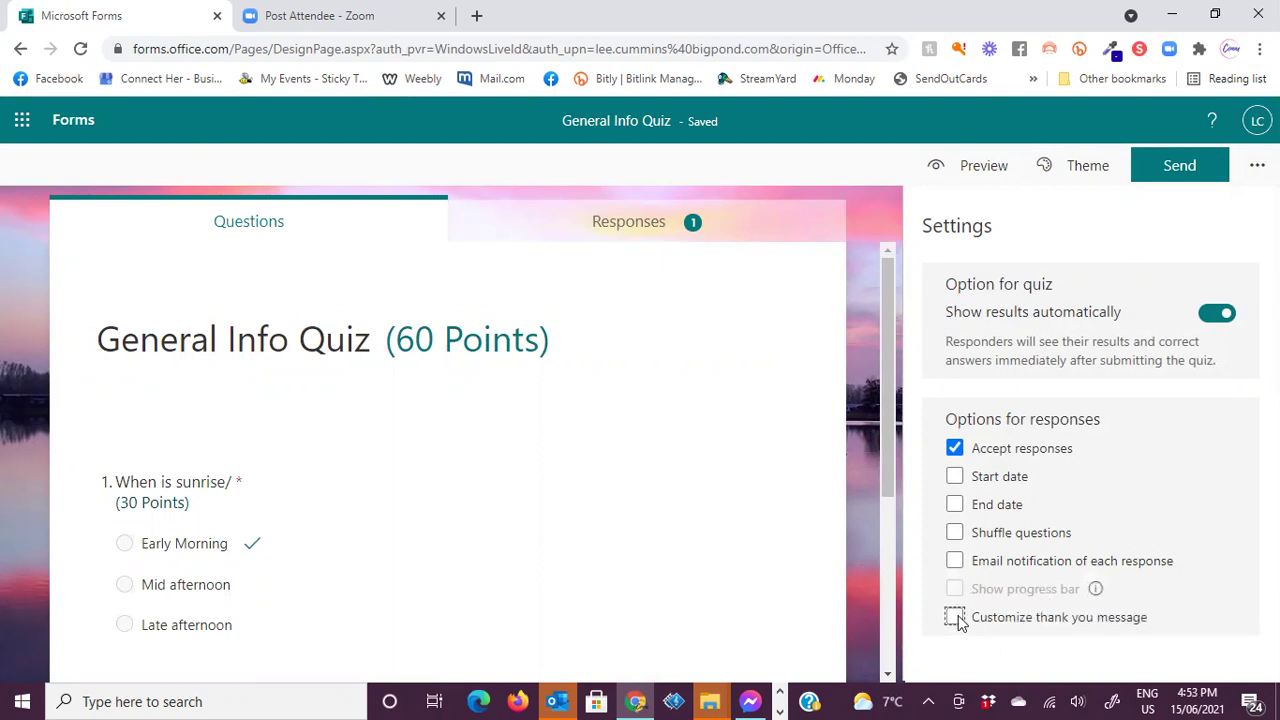
Extend the customized thank you message after its first sentence with "For more great information visit:".
scroll(1183, 543, down, 1)
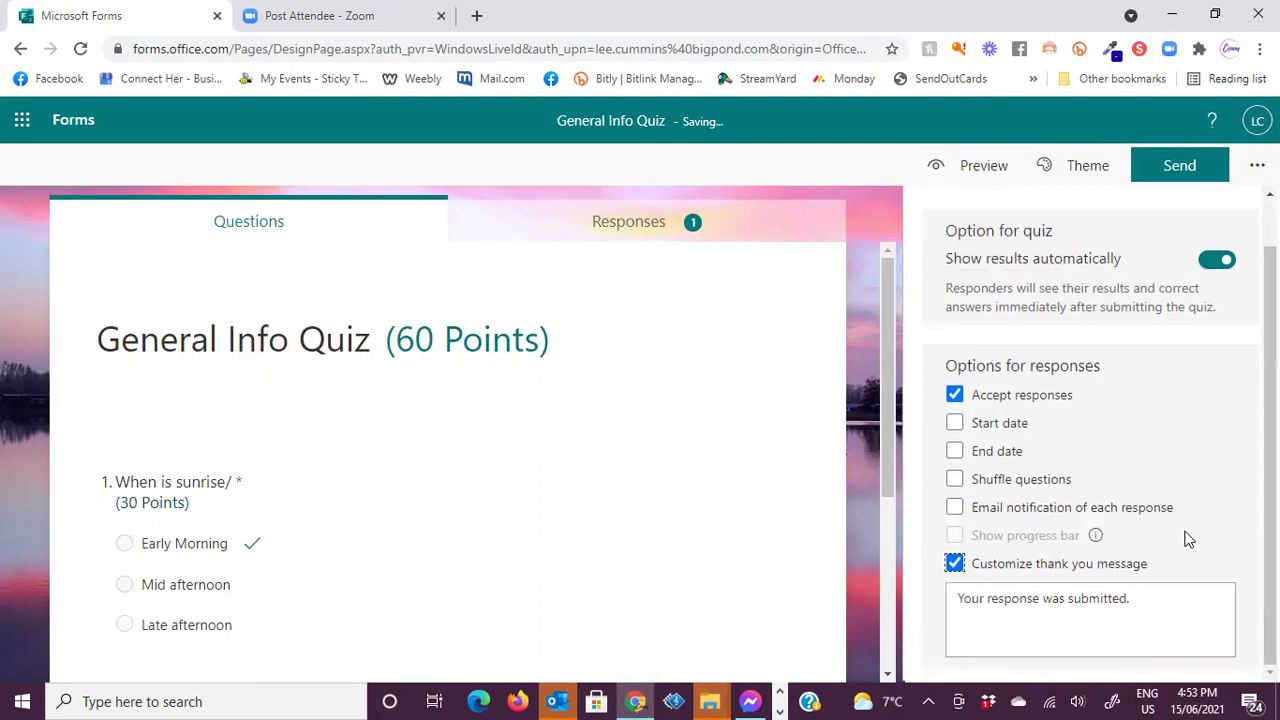
triple_click(1152, 607)
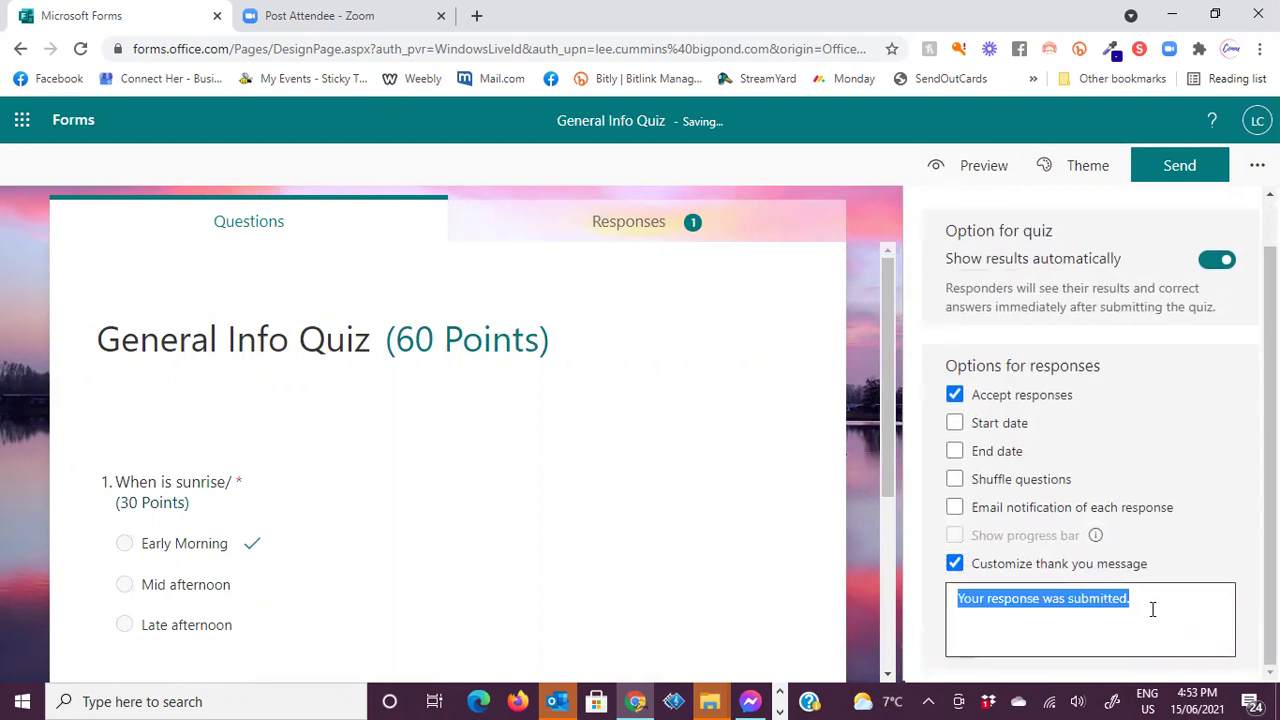
click(1156, 605)
text(For more inforamatio)
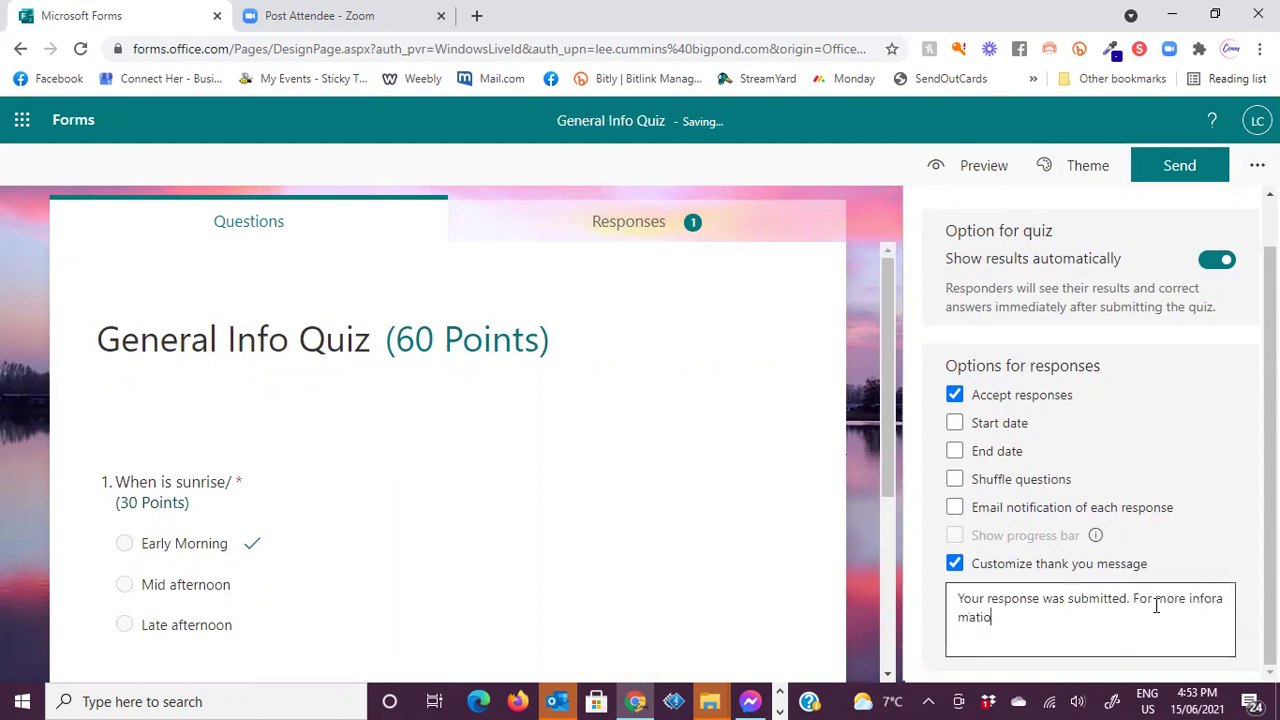
key(BackSpace)
key(BackSpace)
key(BackSpace)
key(BackSpace)
key(BackSpace)
key(BackSpace)
key(BackSpace)
key(BackSpace)
key(BackSpace)
key(BackSpace)
text(great i)
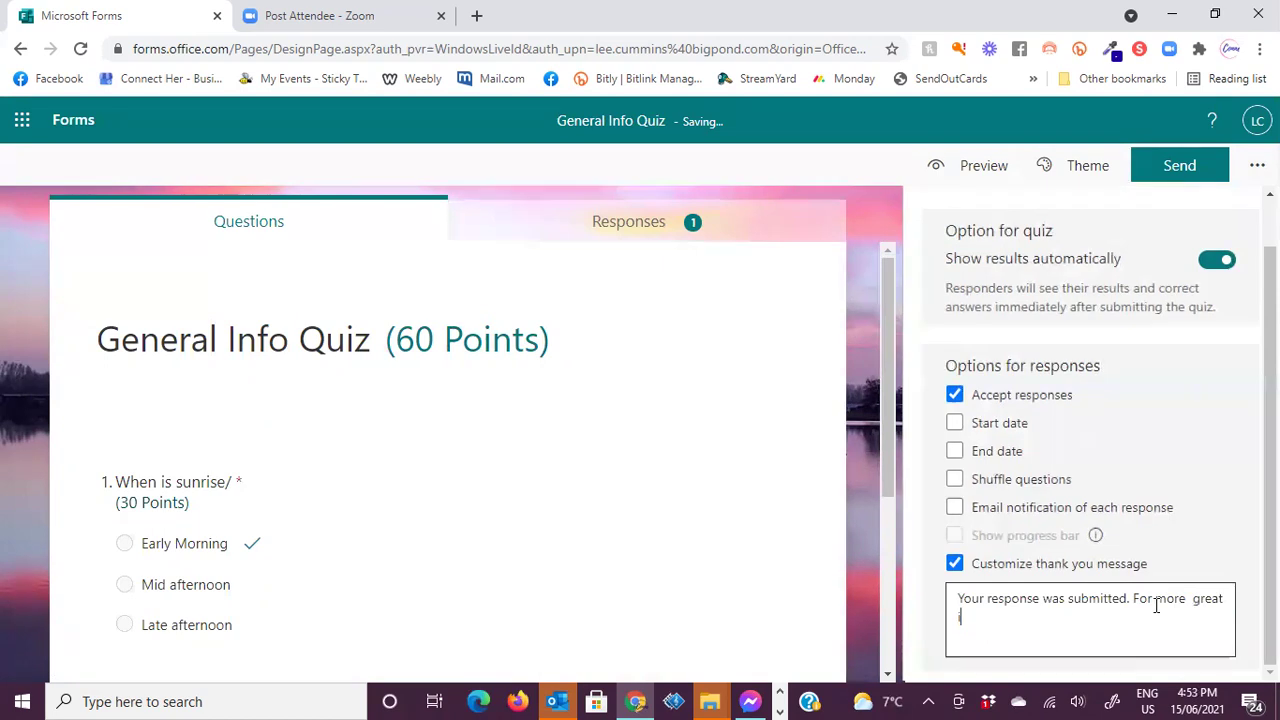
text(nformation visit:)
key(Return)
text(http)
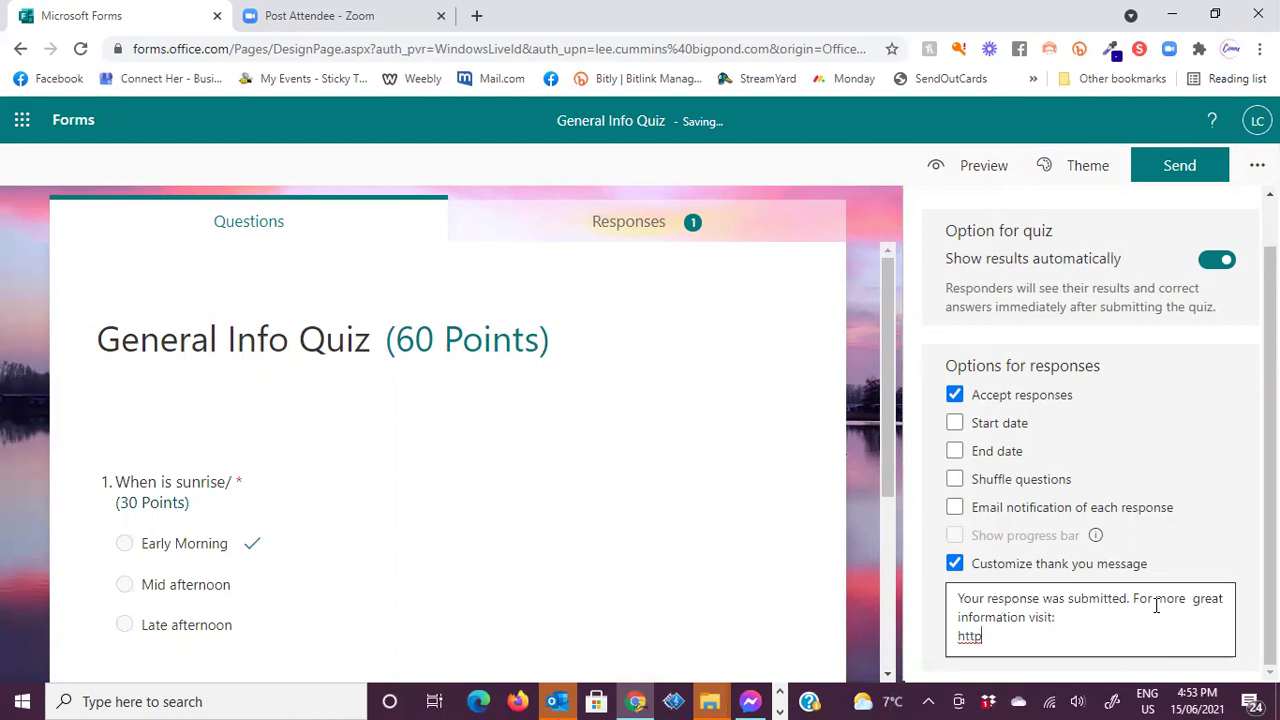
text(s://www.connecther.club)
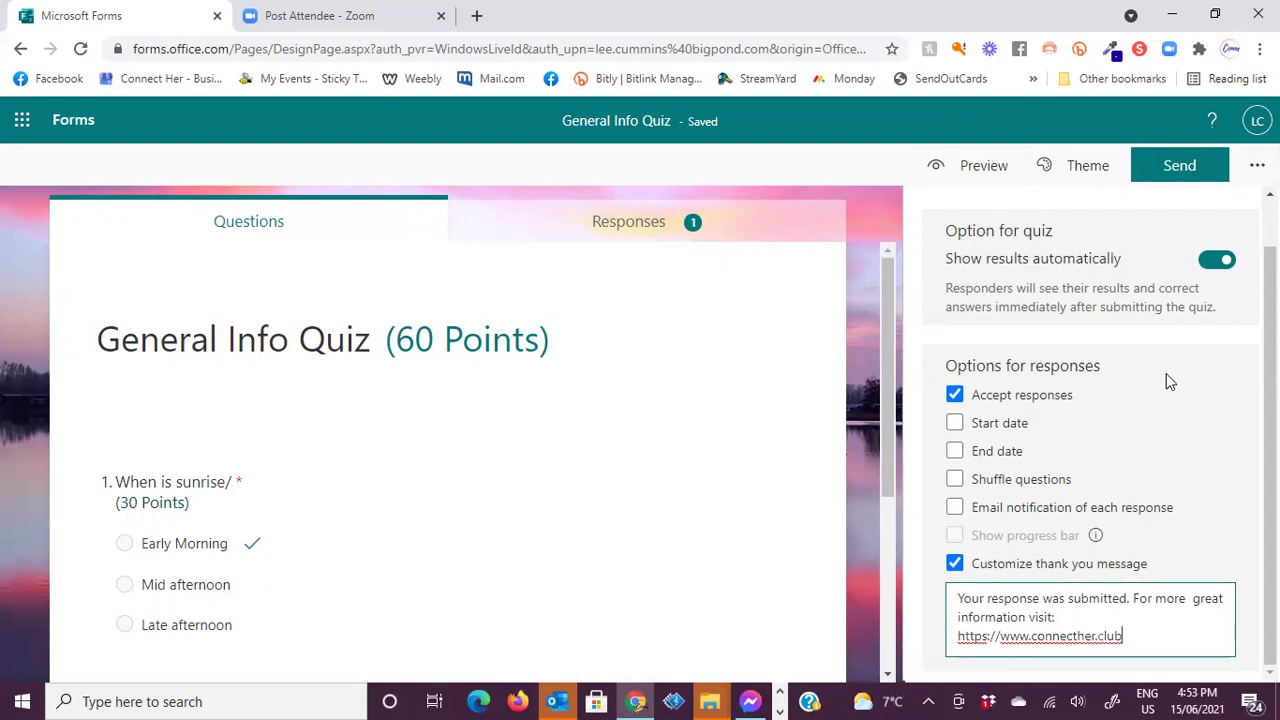
Try switching off the automatic display of results, switch it on again, and look over the quiz questions.
click(1218, 258)
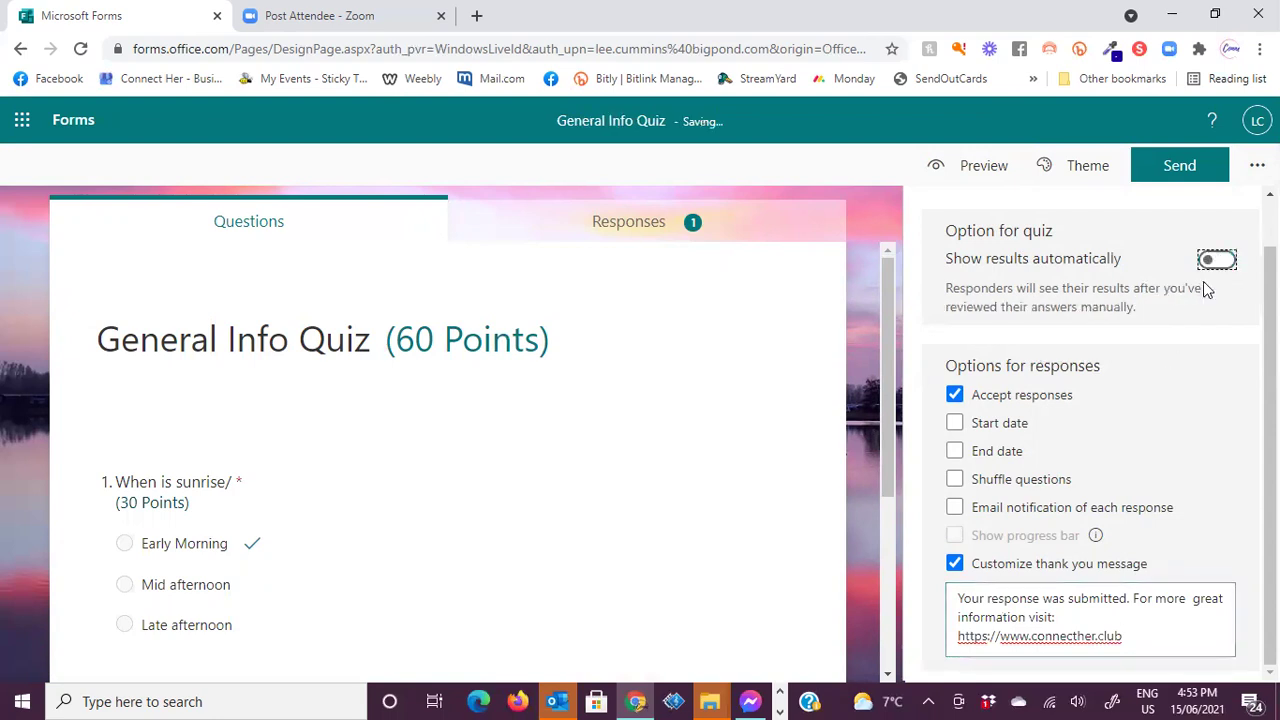
click(1217, 259)
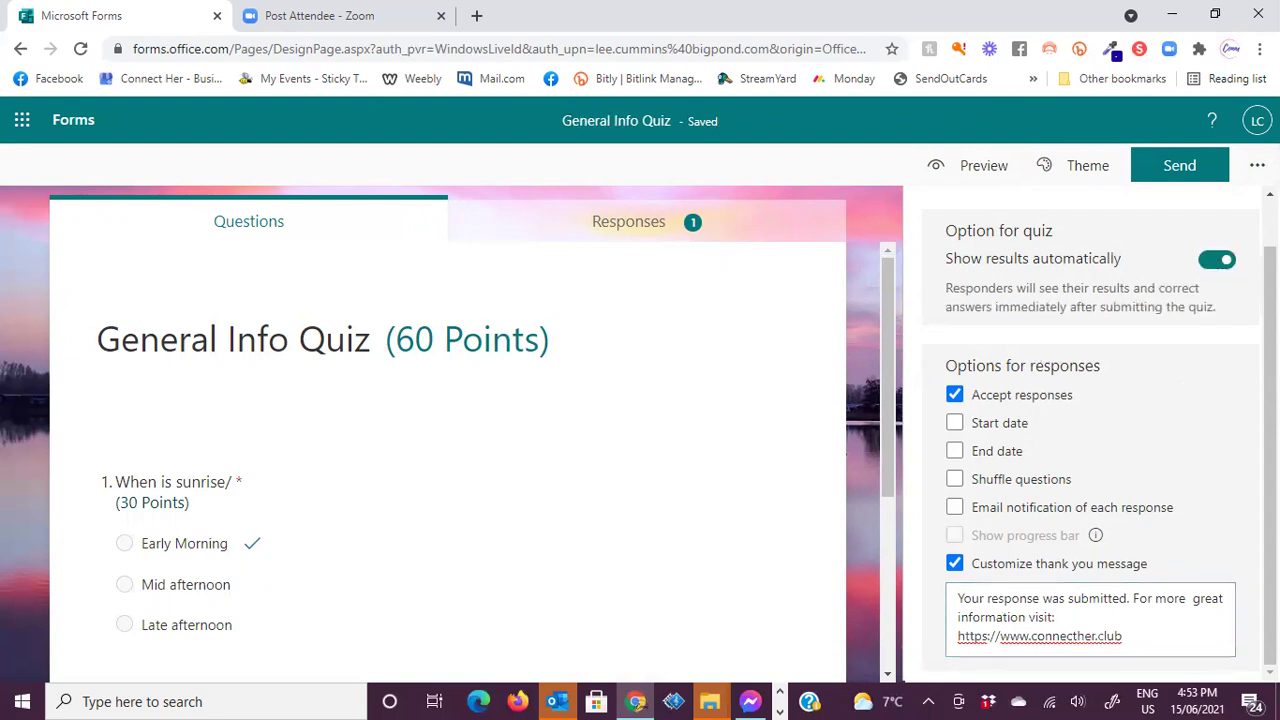
scroll(600, 480, down, 1)
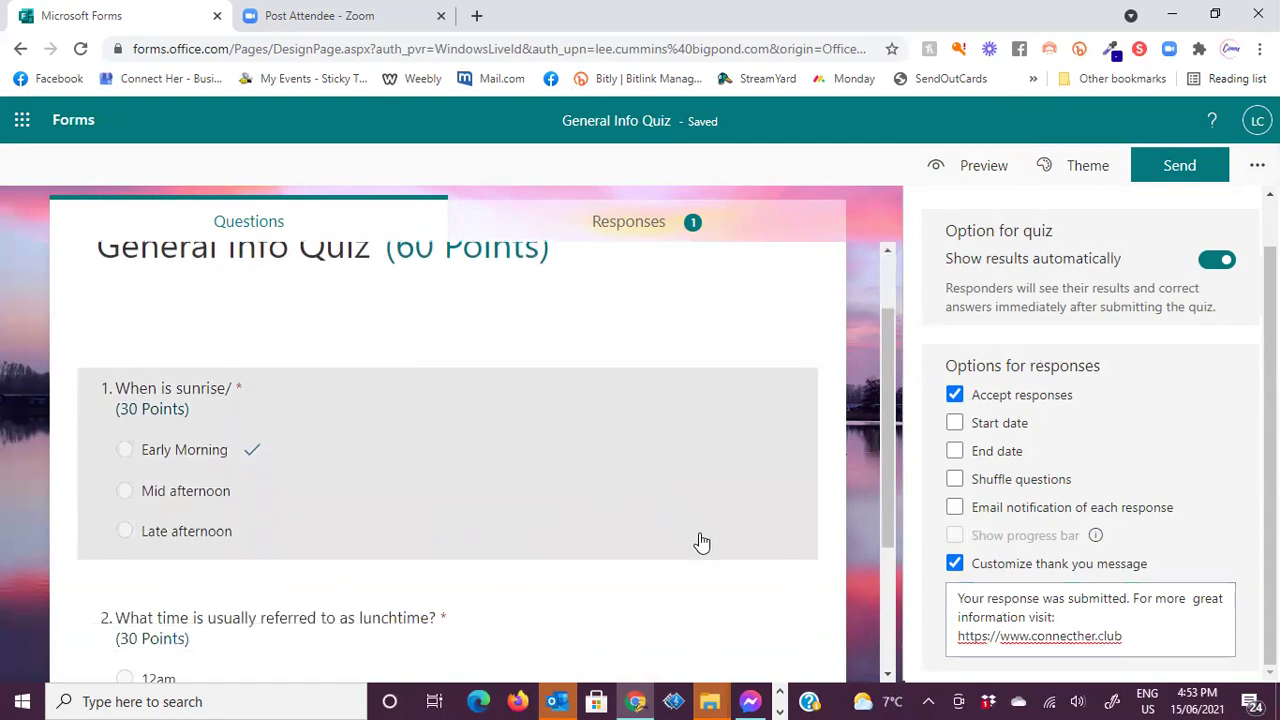
scroll(855, 560, down, 2)
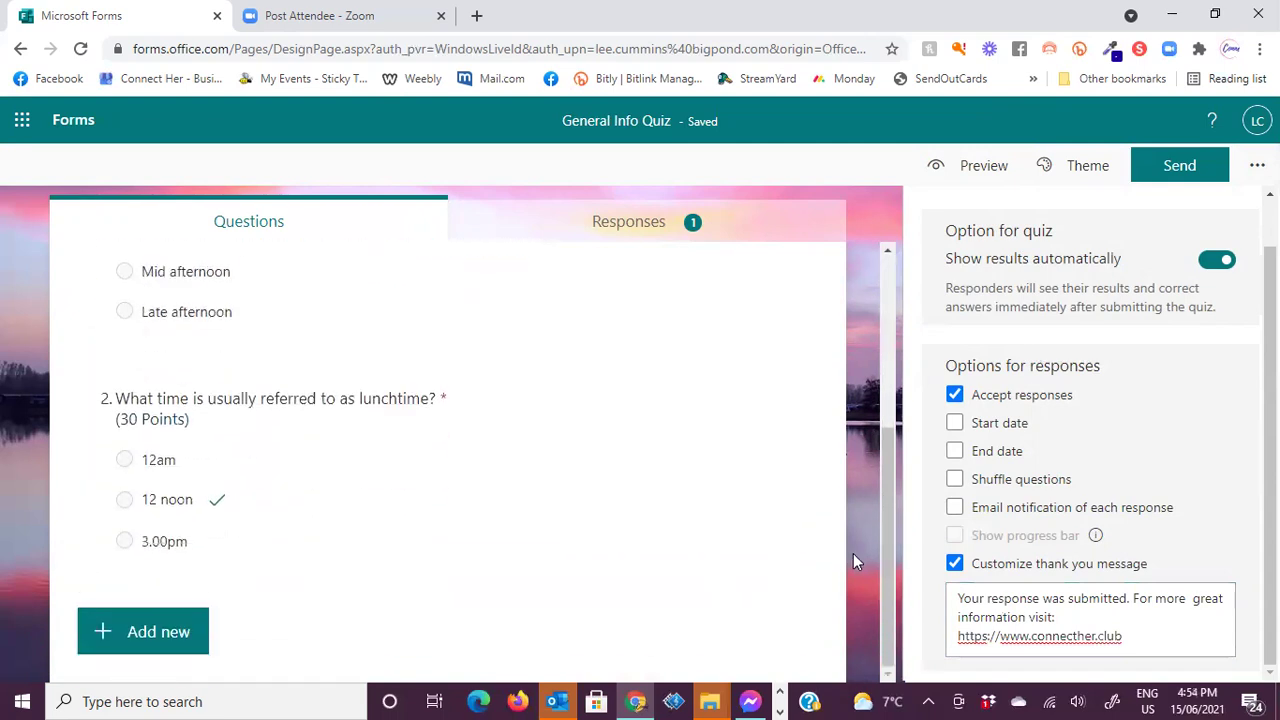
scroll(853, 562, up, 3)
Try the plain purple theme on the quiz, then reapply the sunrise picture theme.
click(1088, 168)
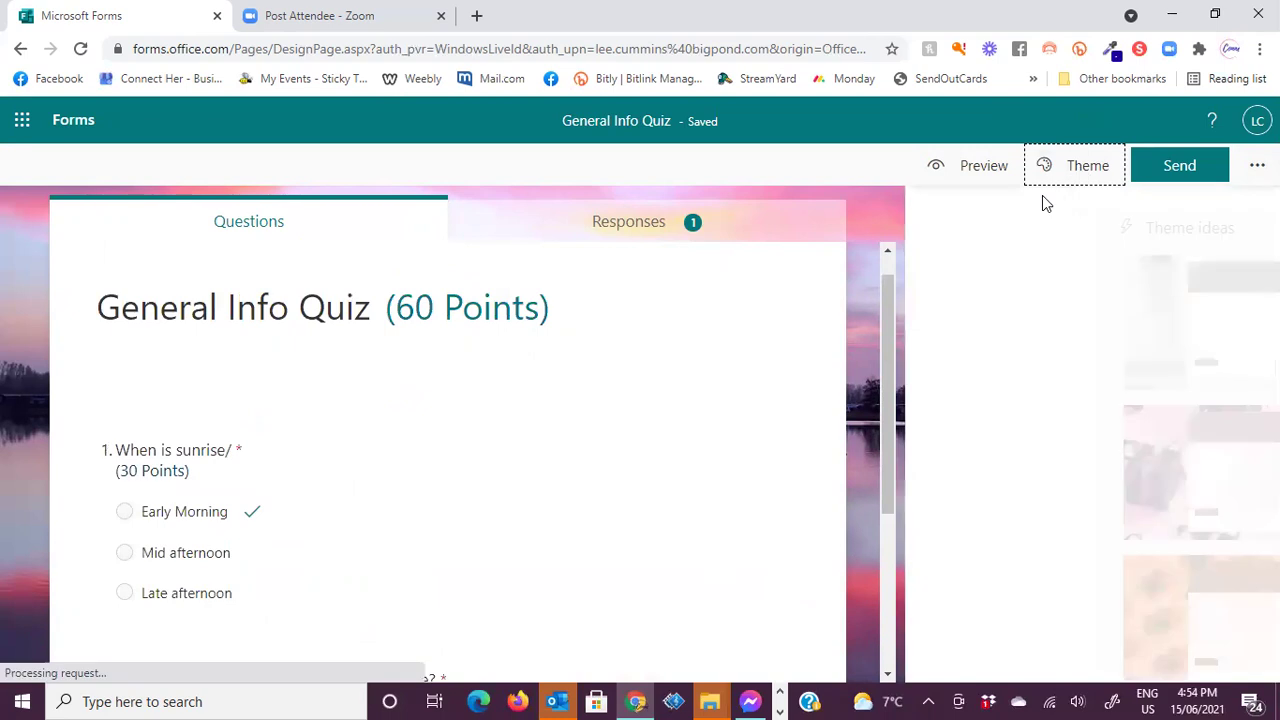
scroll(1095, 428, down, 5)
scroll(1085, 429, down, 5)
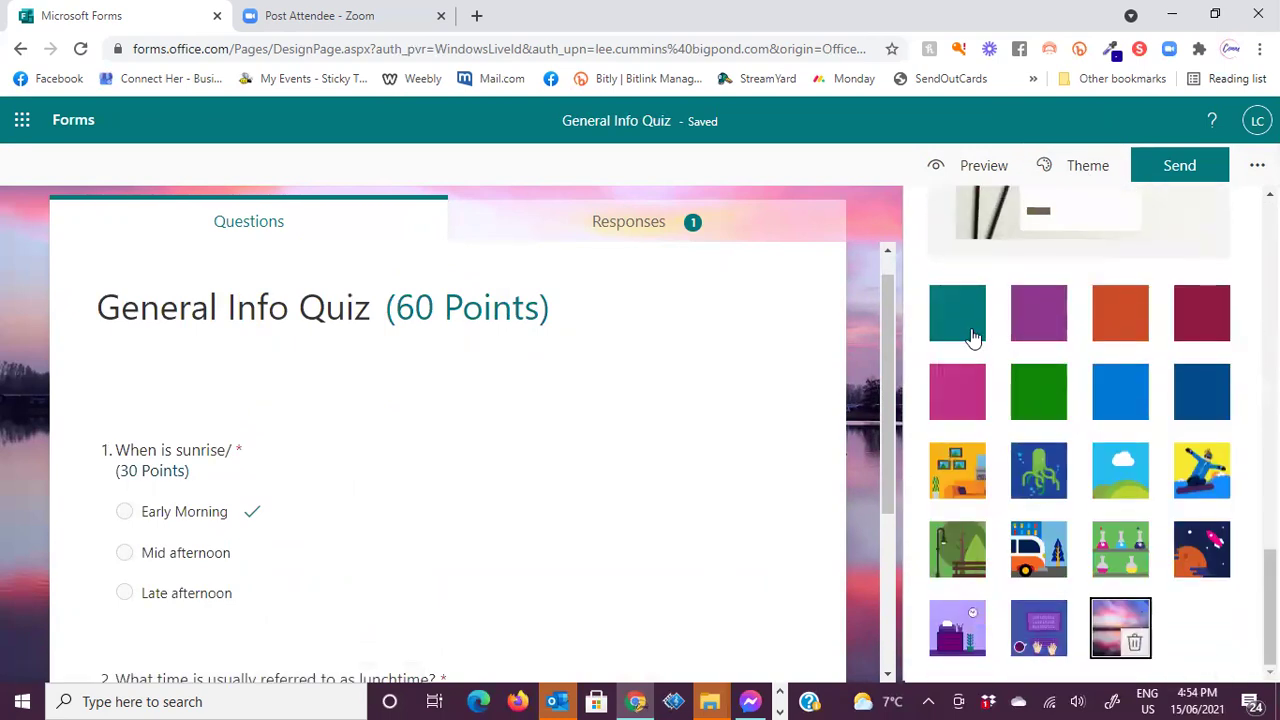
click(1031, 317)
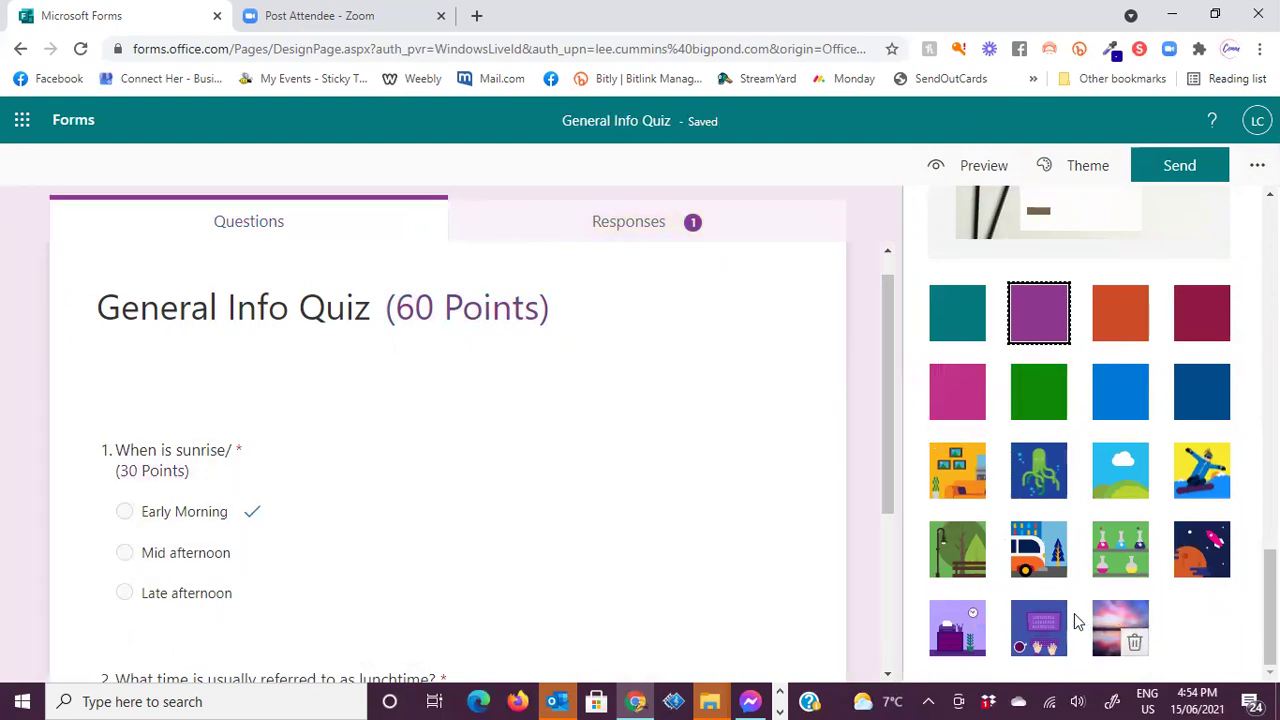
click(1105, 618)
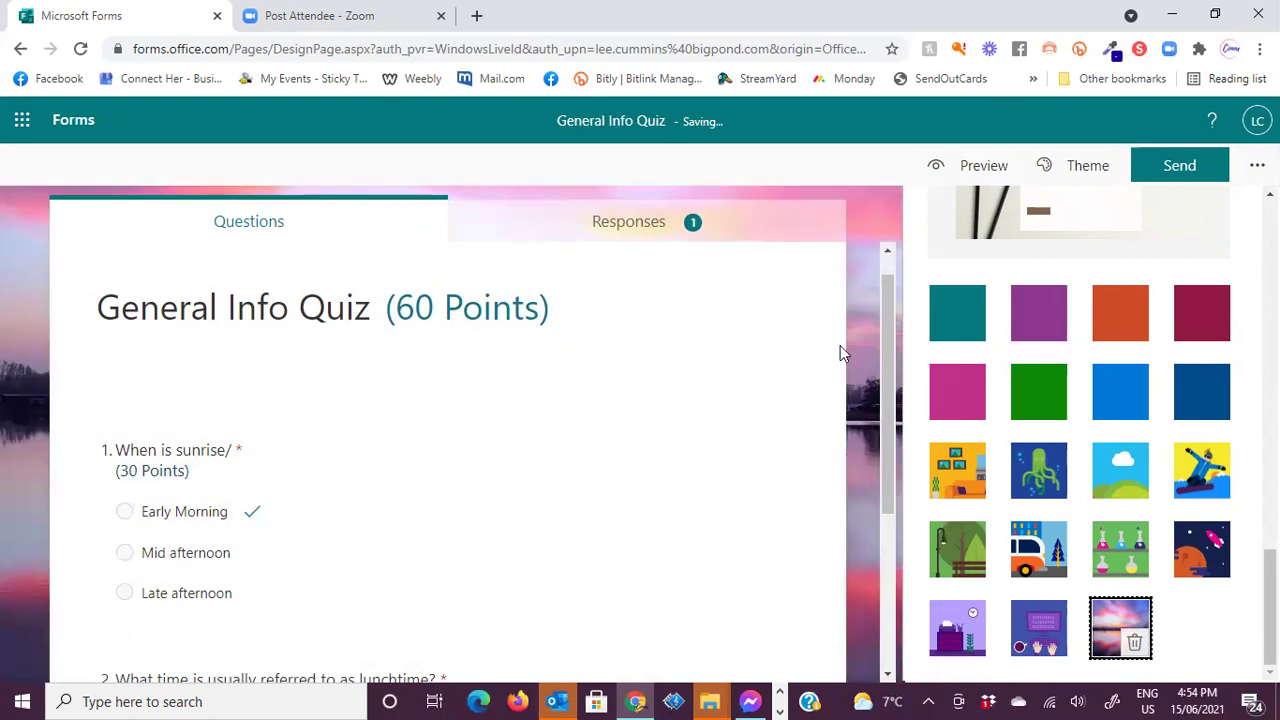
Examine the quiz's response summary and the options for deleting, printing or sharing it.
click(612, 226)
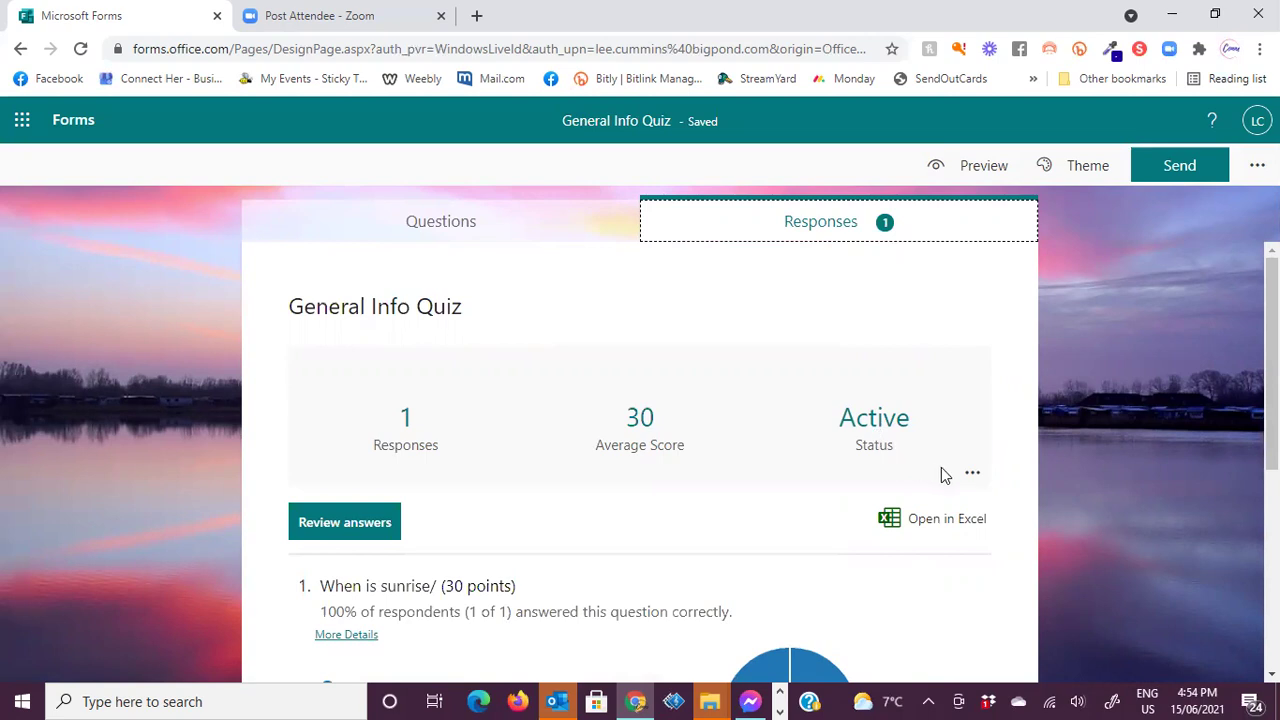
click(974, 476)
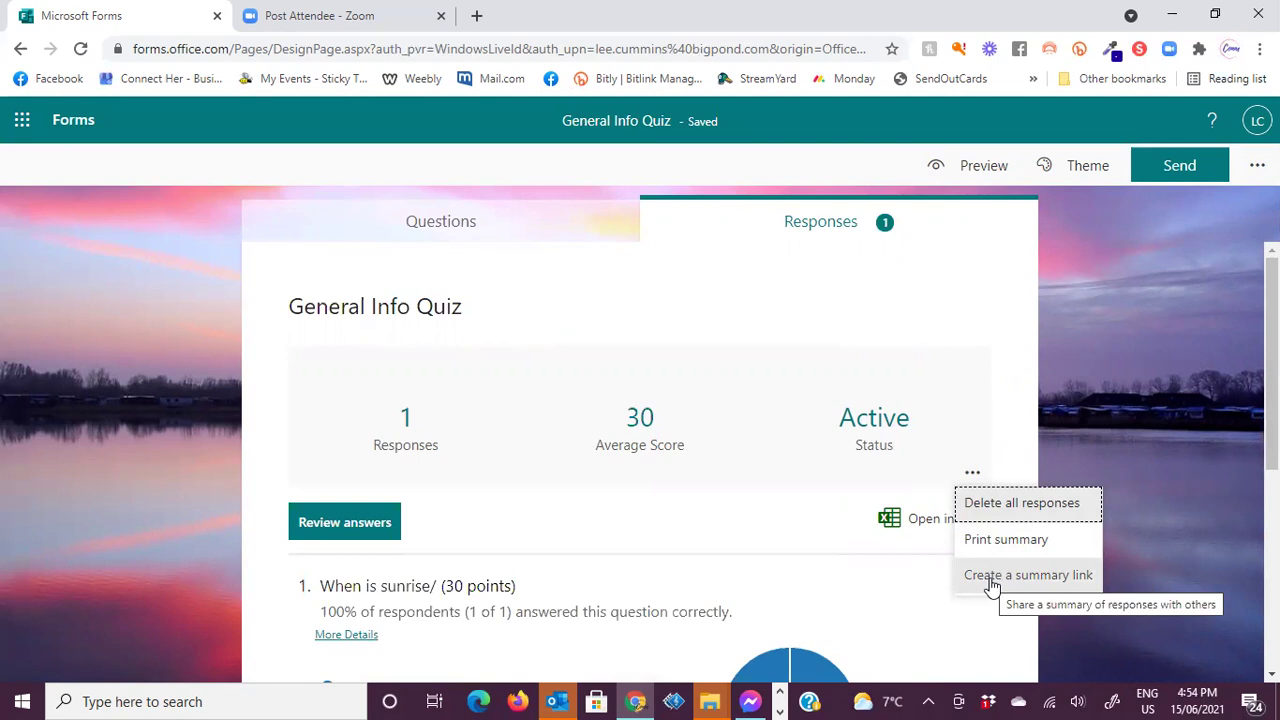
scroll(614, 551, down, 1)
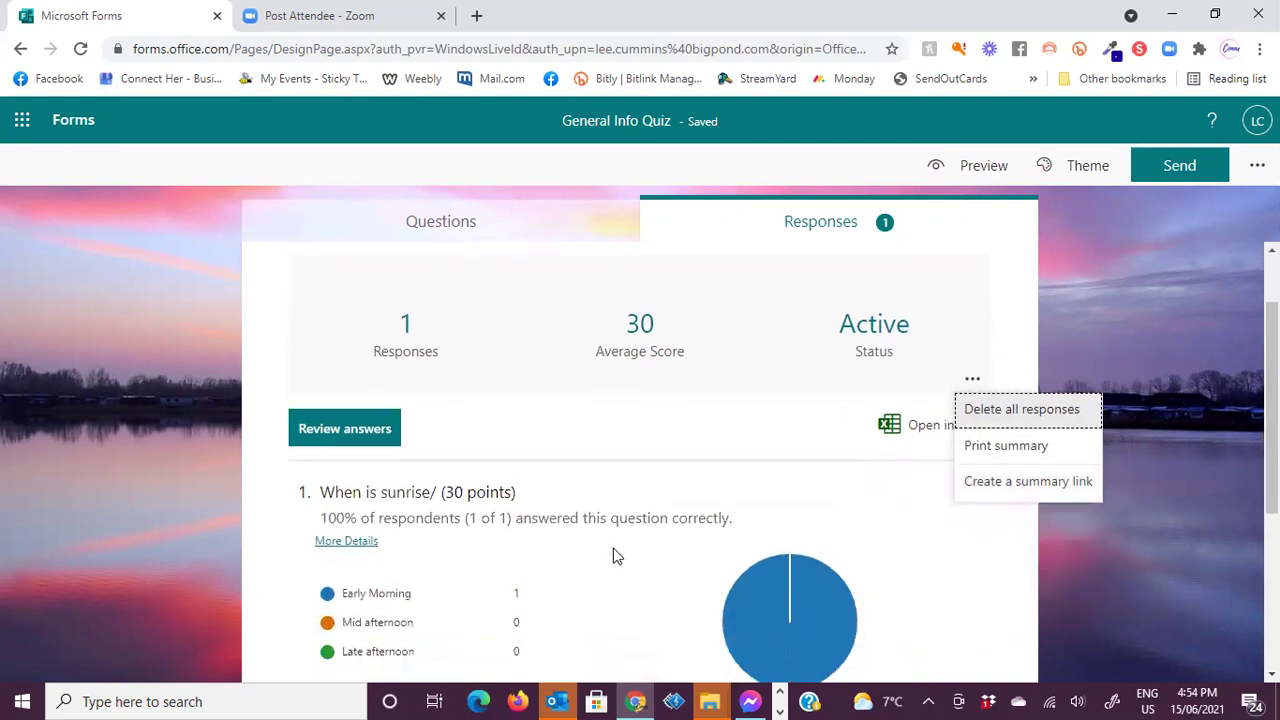
Review the answers by person, checking the respondent's results, the respondent list and the options for a single response.
click(362, 442)
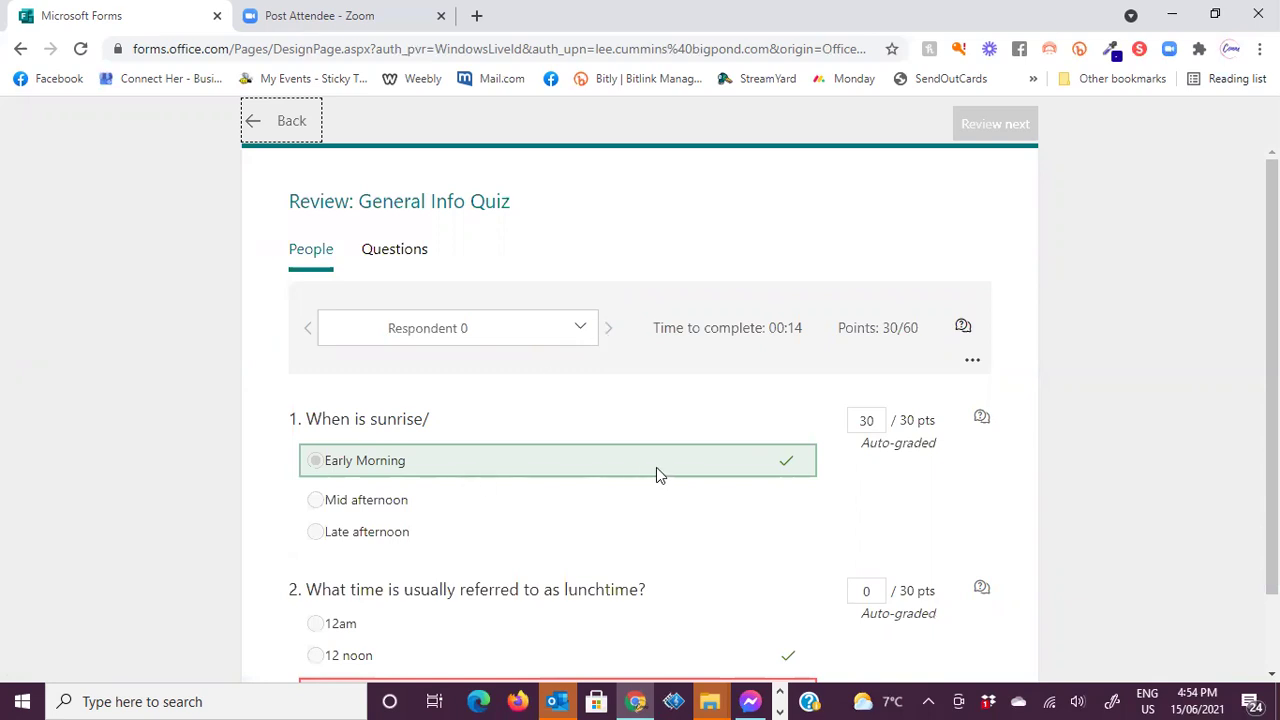
scroll(538, 562, down, 1)
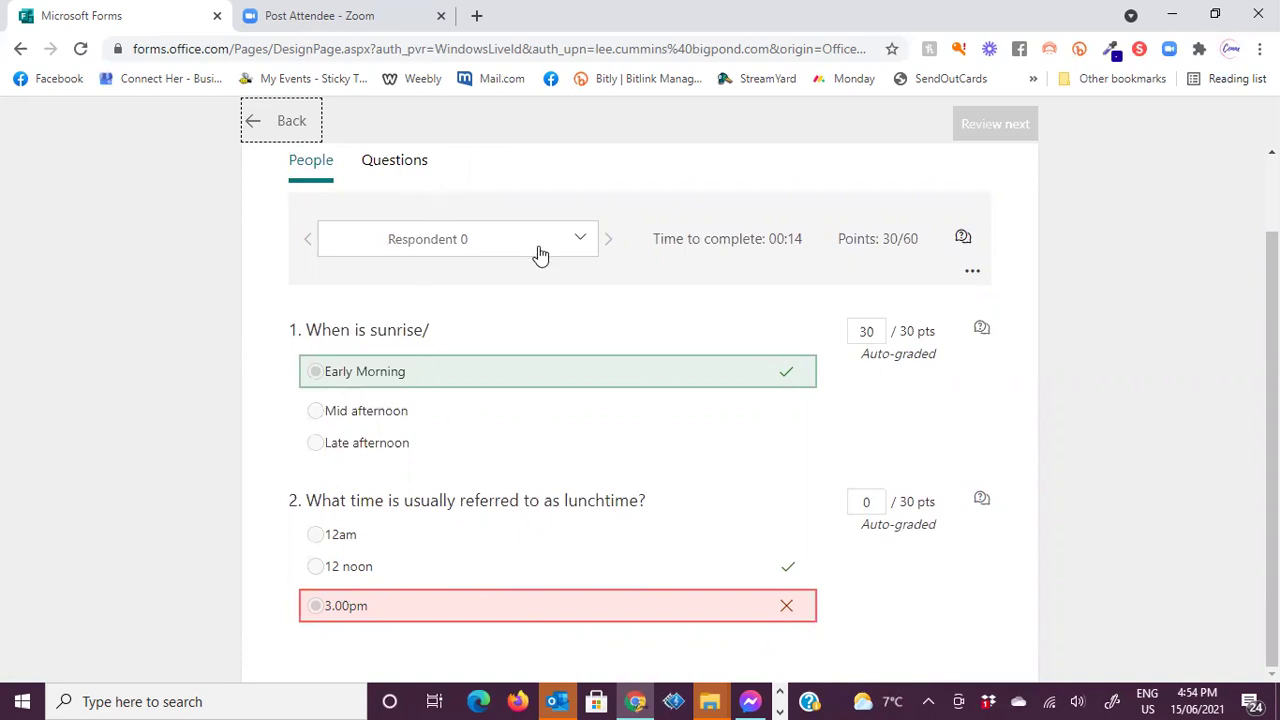
click(580, 242)
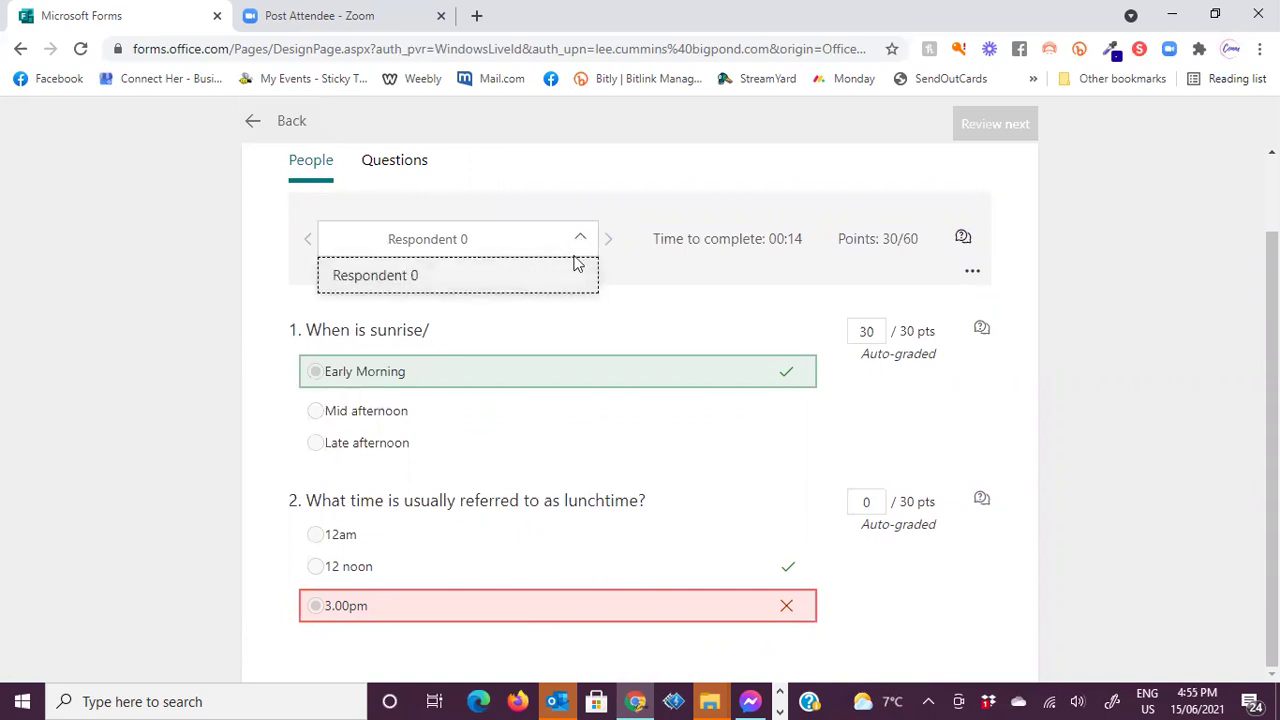
click(605, 243)
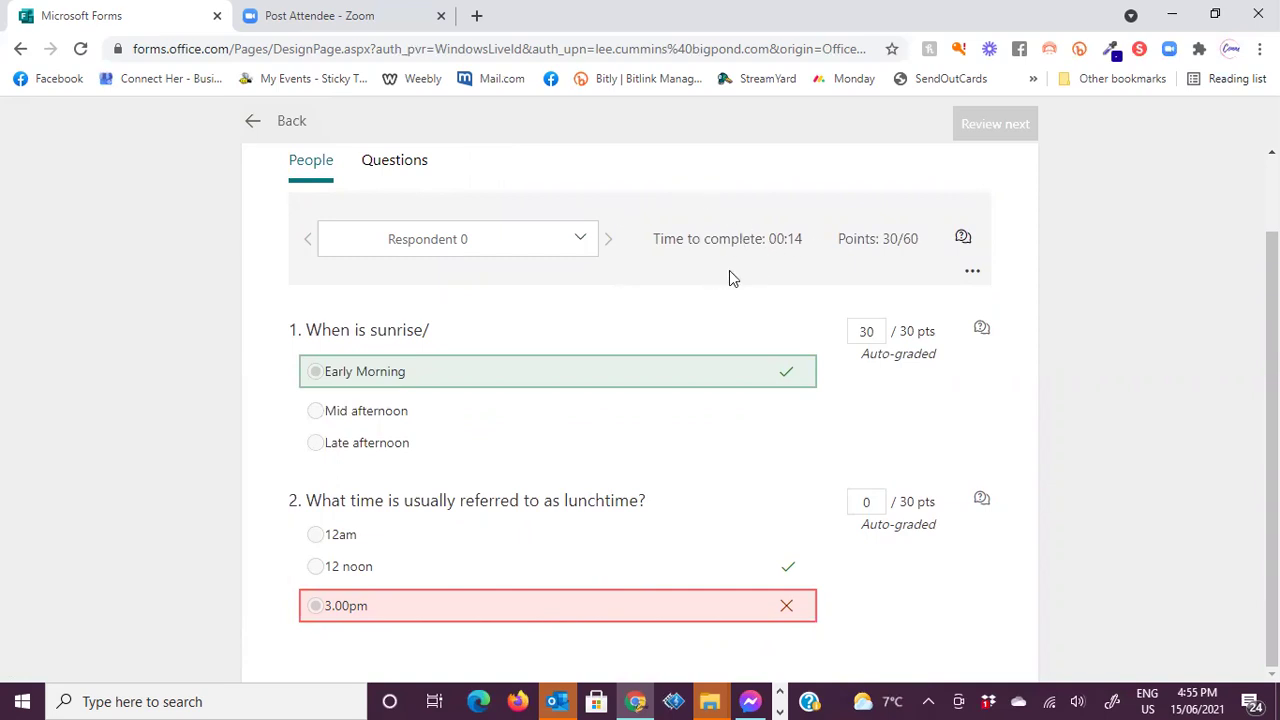
click(972, 272)
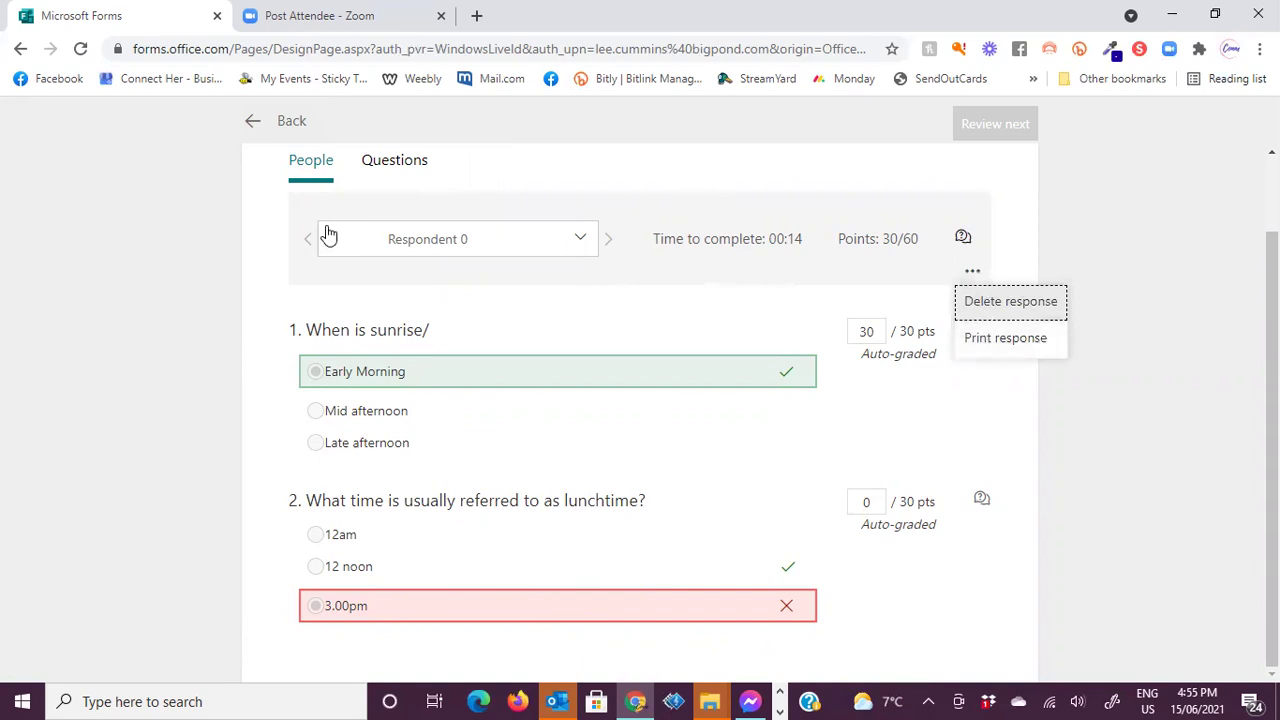
Review the answers by question, viewing the response details for the sunrise question and the result for the lunchtime question.
click(401, 163)
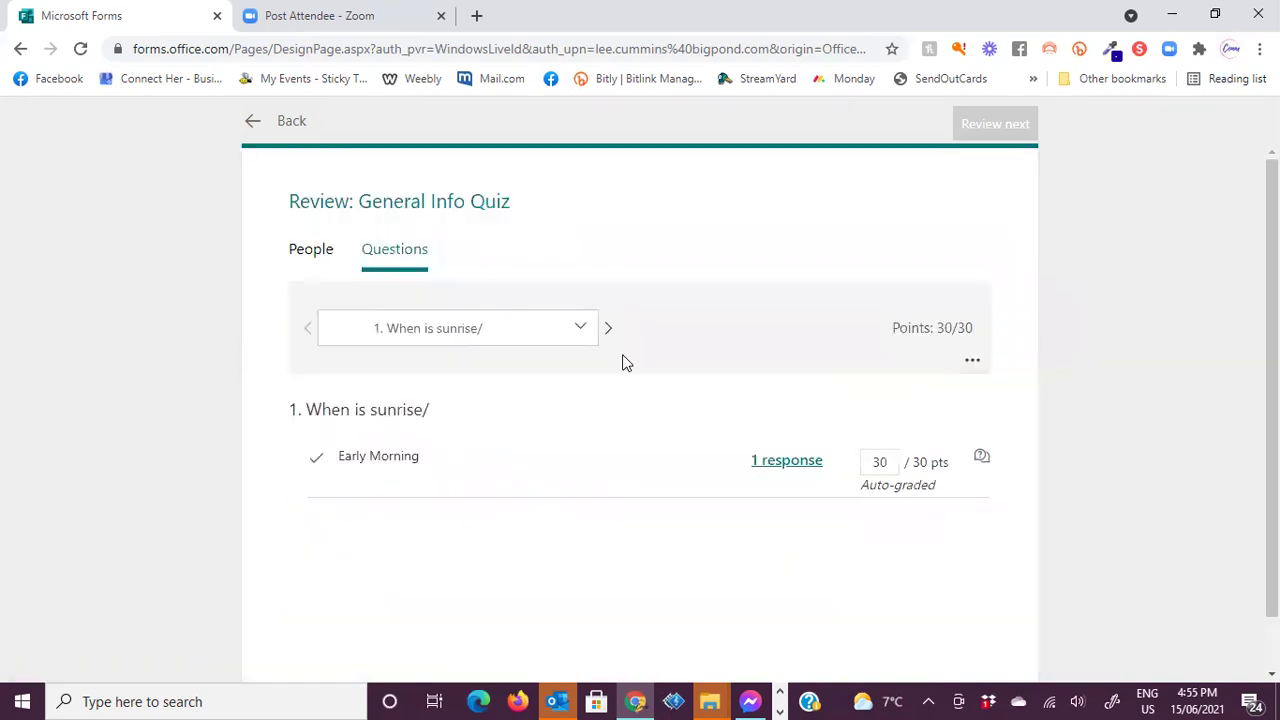
scroll(640, 470, down, 1)
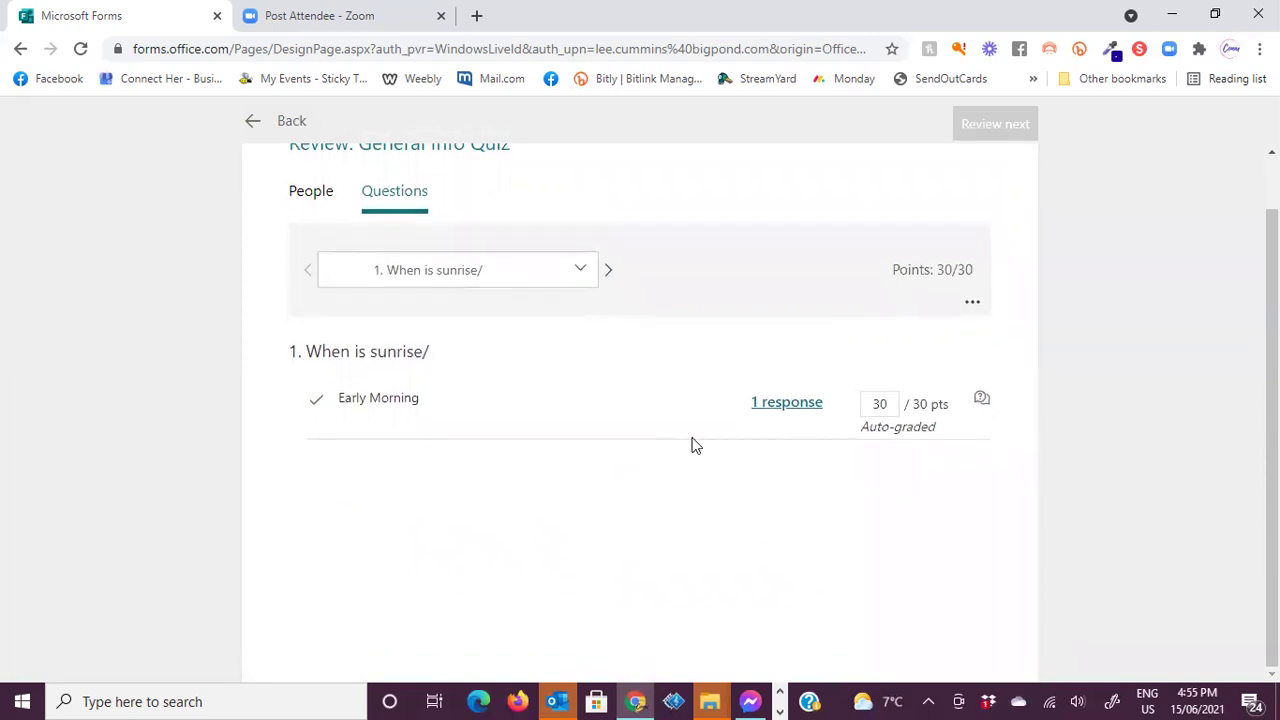
click(777, 410)
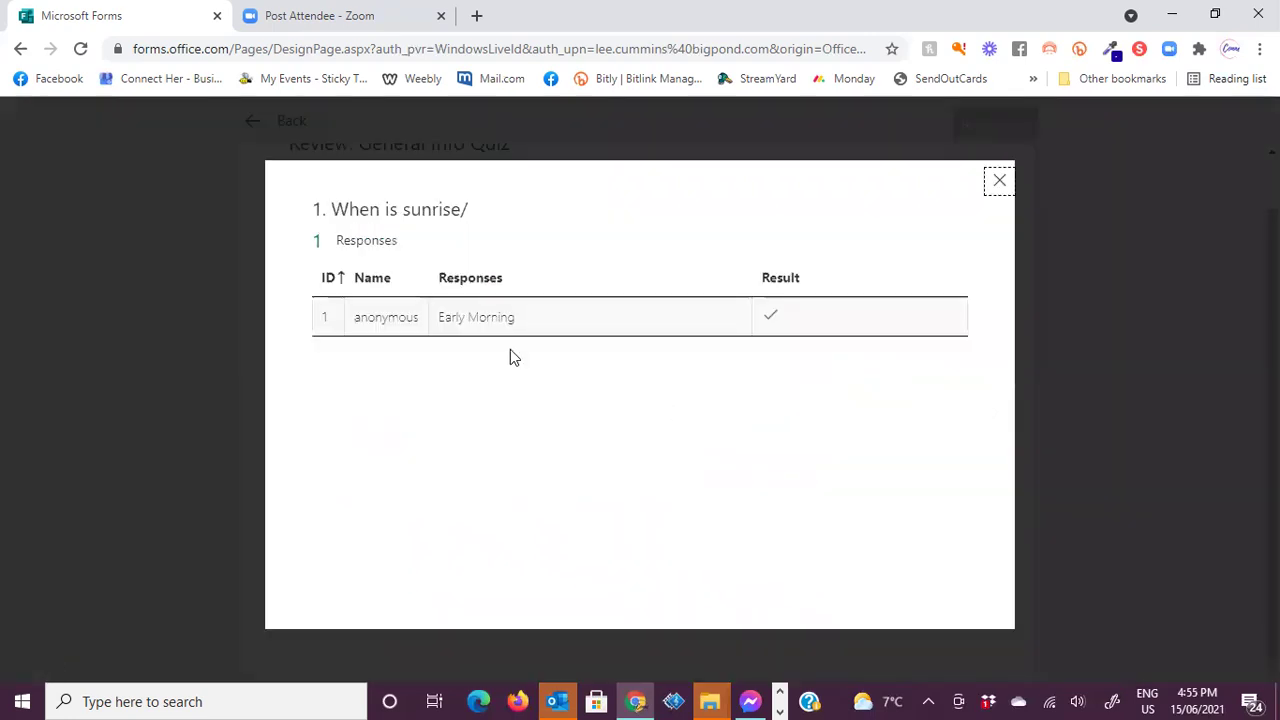
click(998, 182)
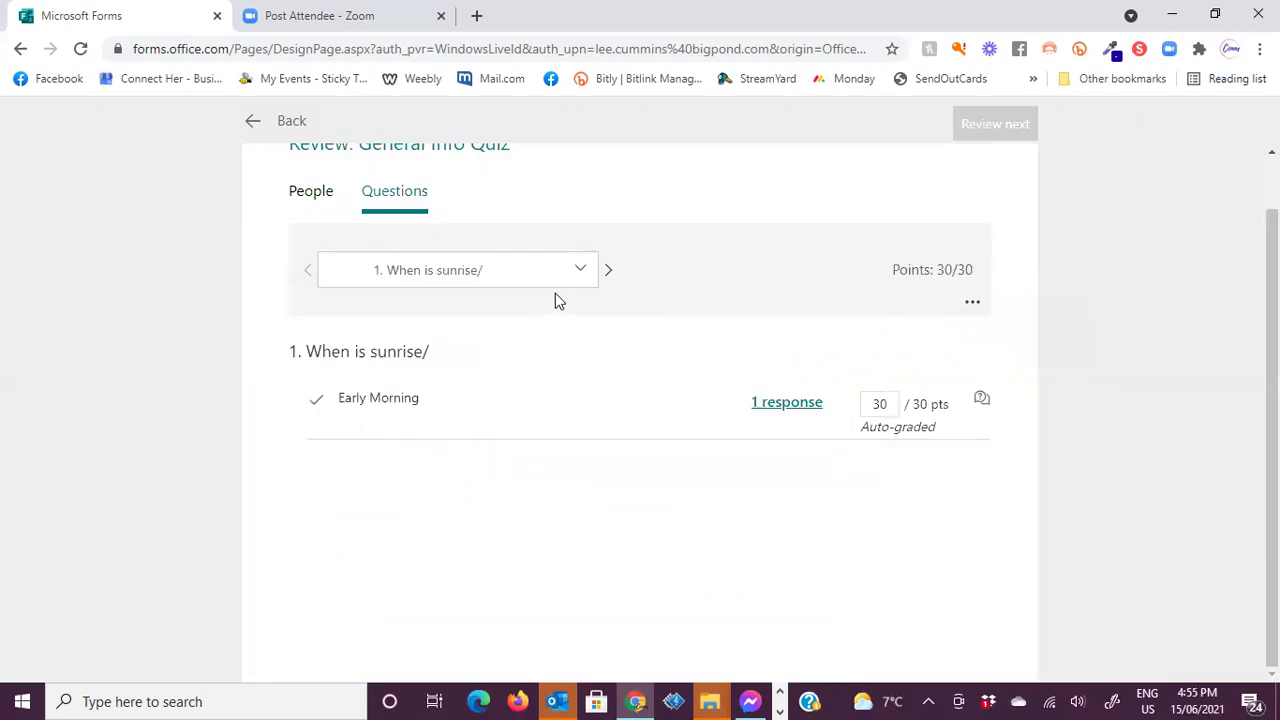
click(574, 270)
click(423, 358)
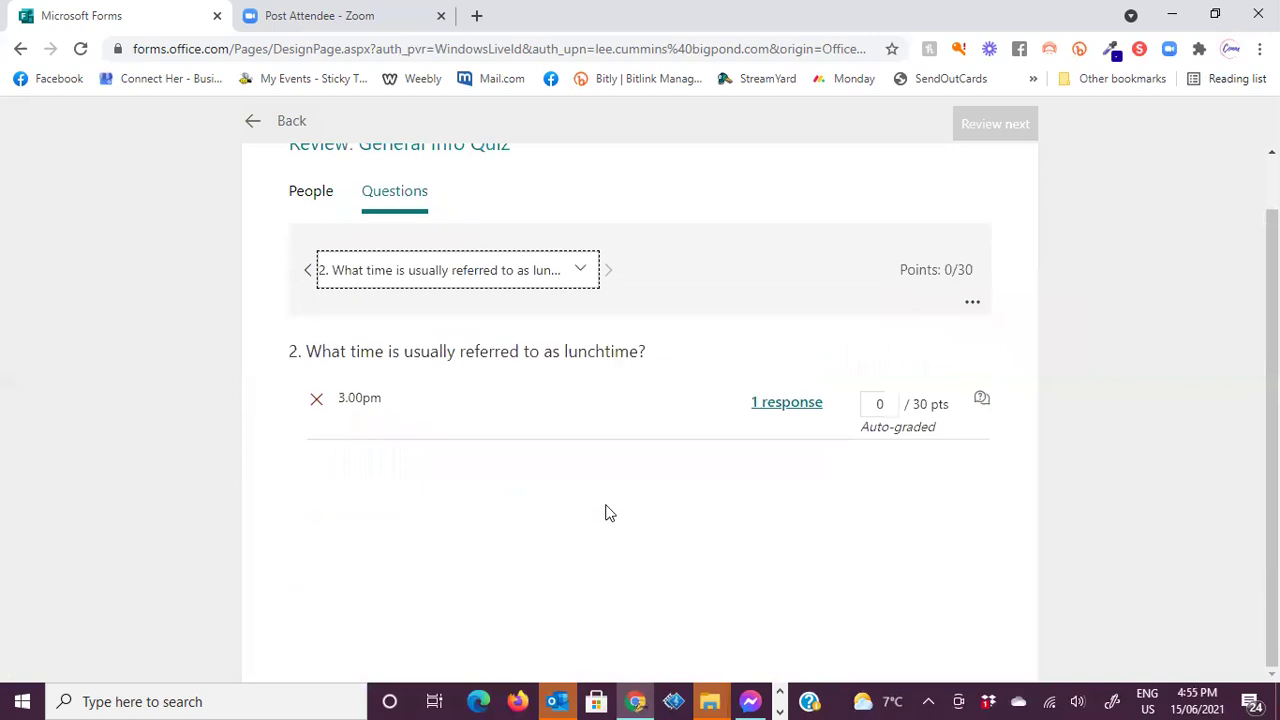
scroll(604, 512, up, 1)
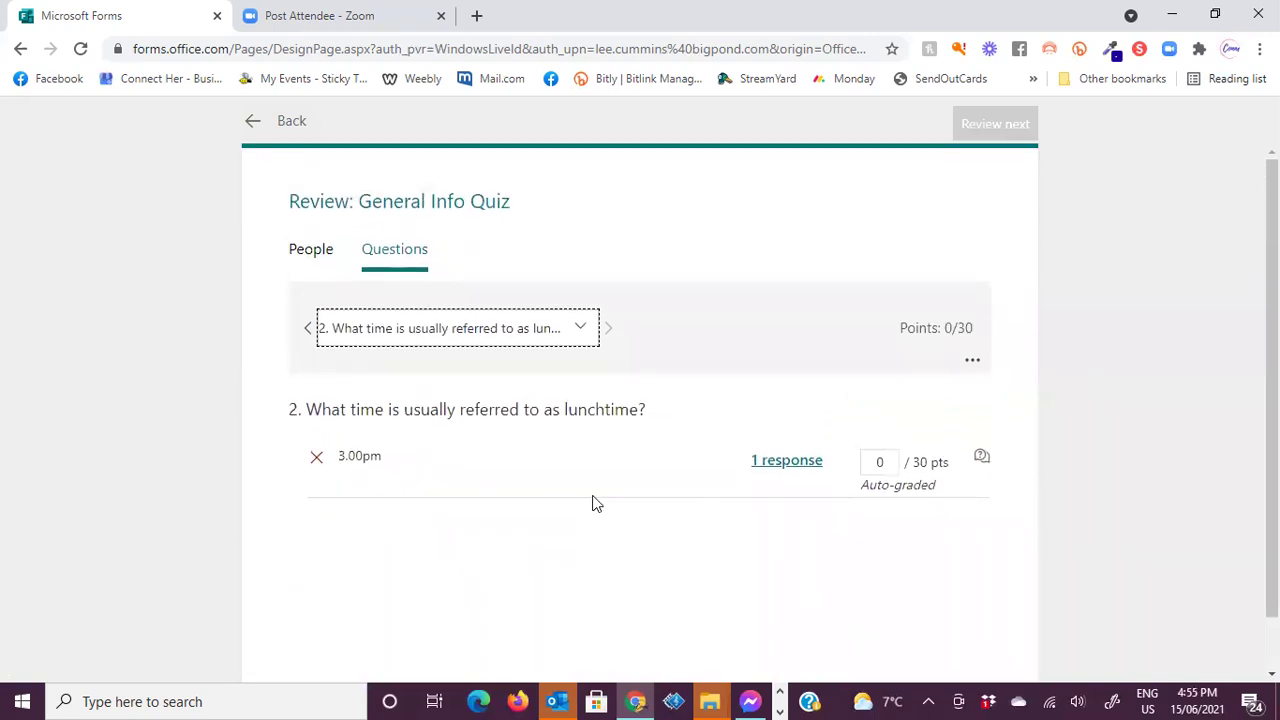
Return to the Forms home page, check the options for the General Info Quiz in the recent list, and reopen the quiz.
click(281, 124)
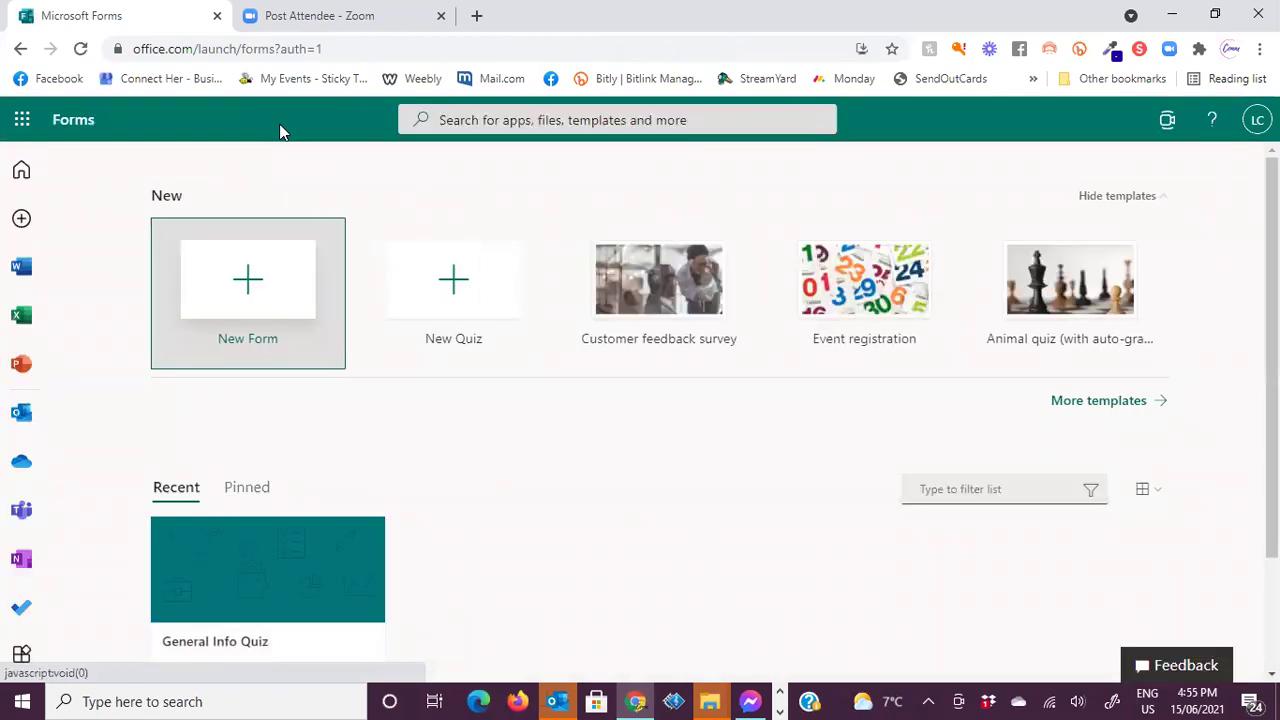
scroll(271, 509, down, 3)
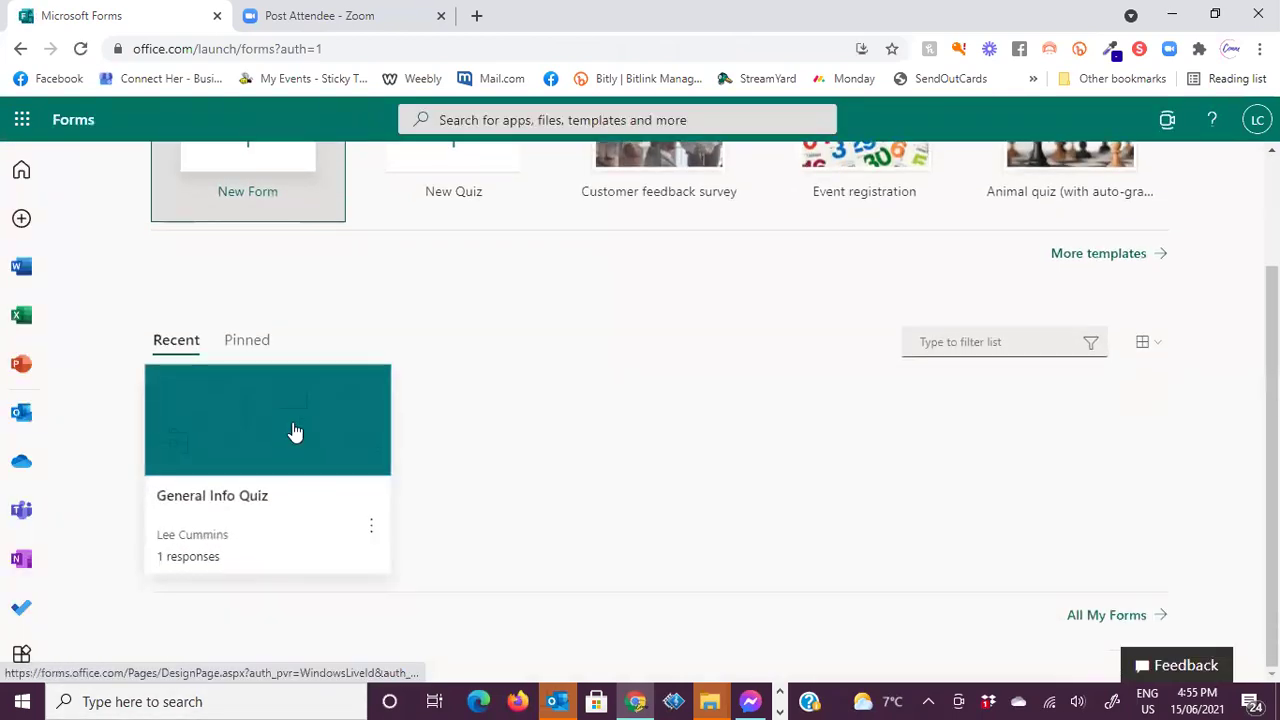
click(372, 532)
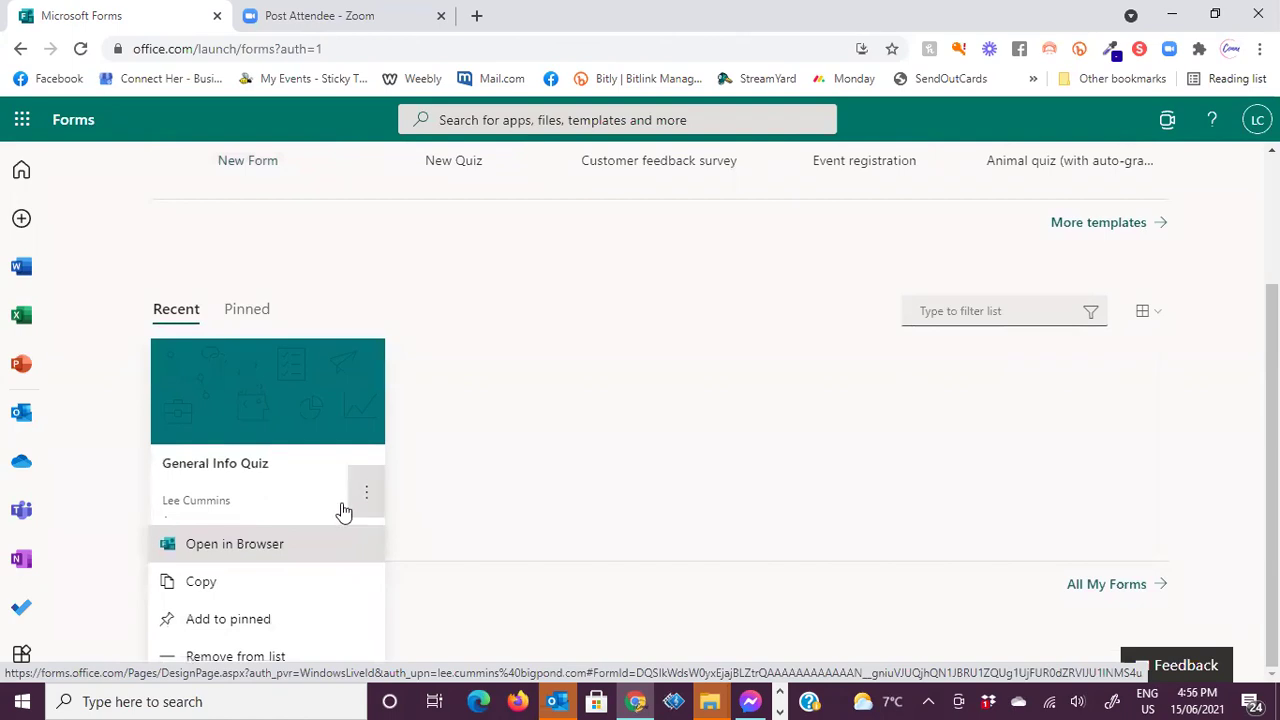
click(251, 466)
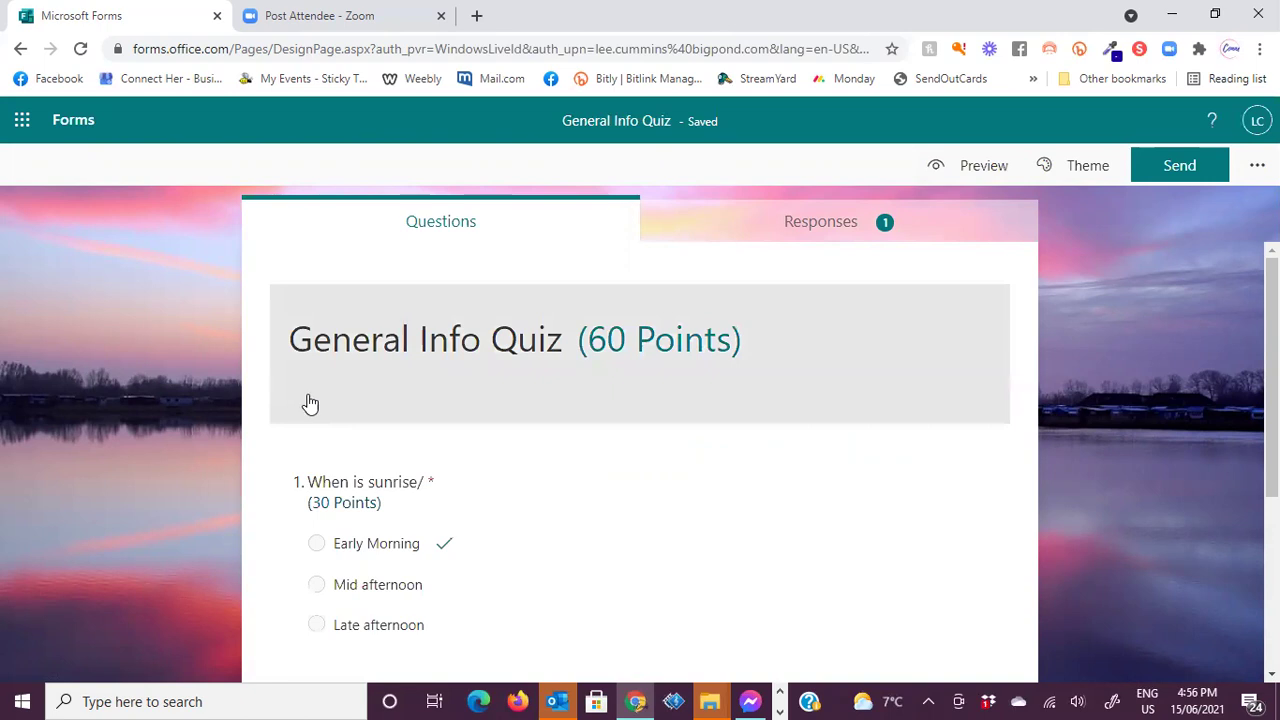
Create a shortened link for sending the quiz to responders and copy it.
click(1186, 172)
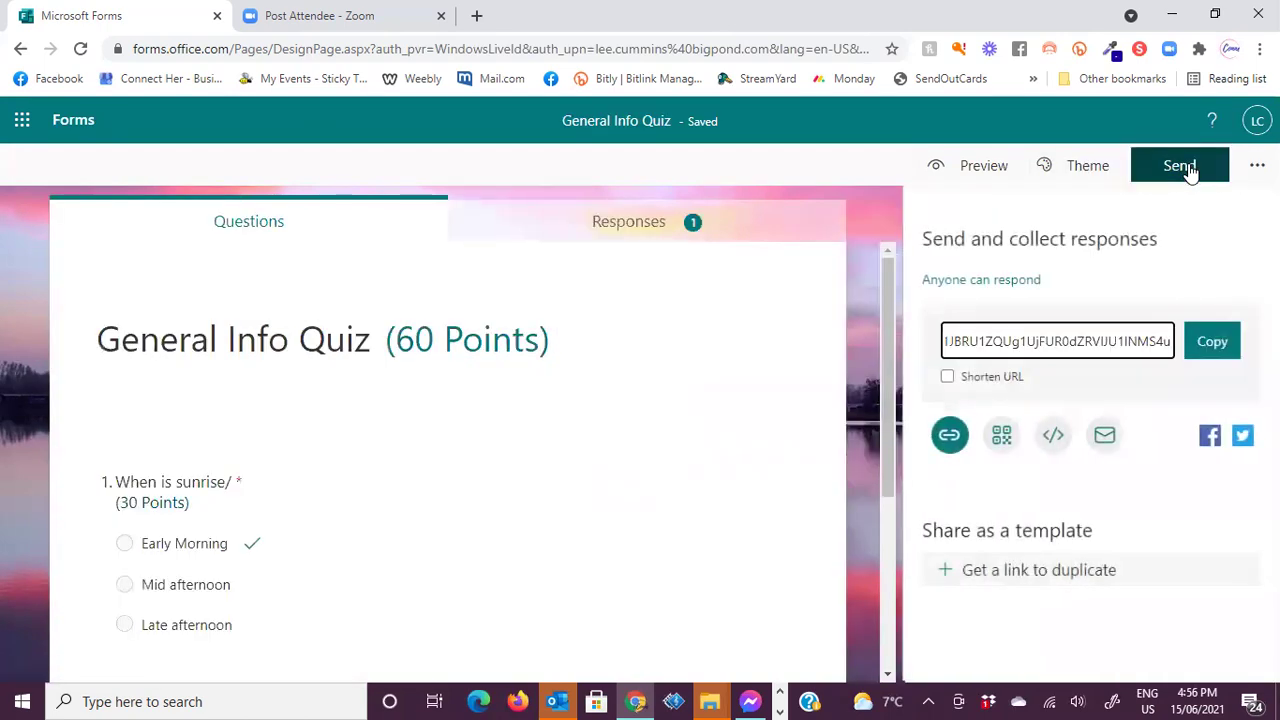
click(947, 377)
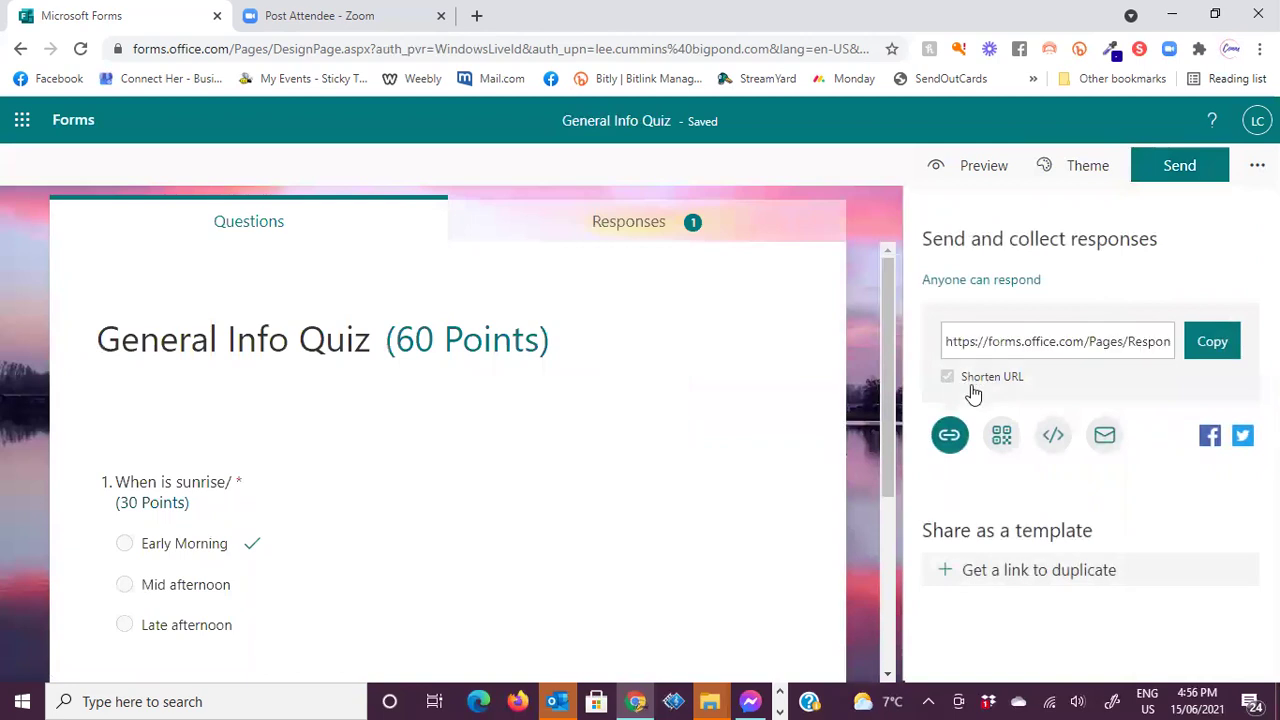
click(1198, 343)
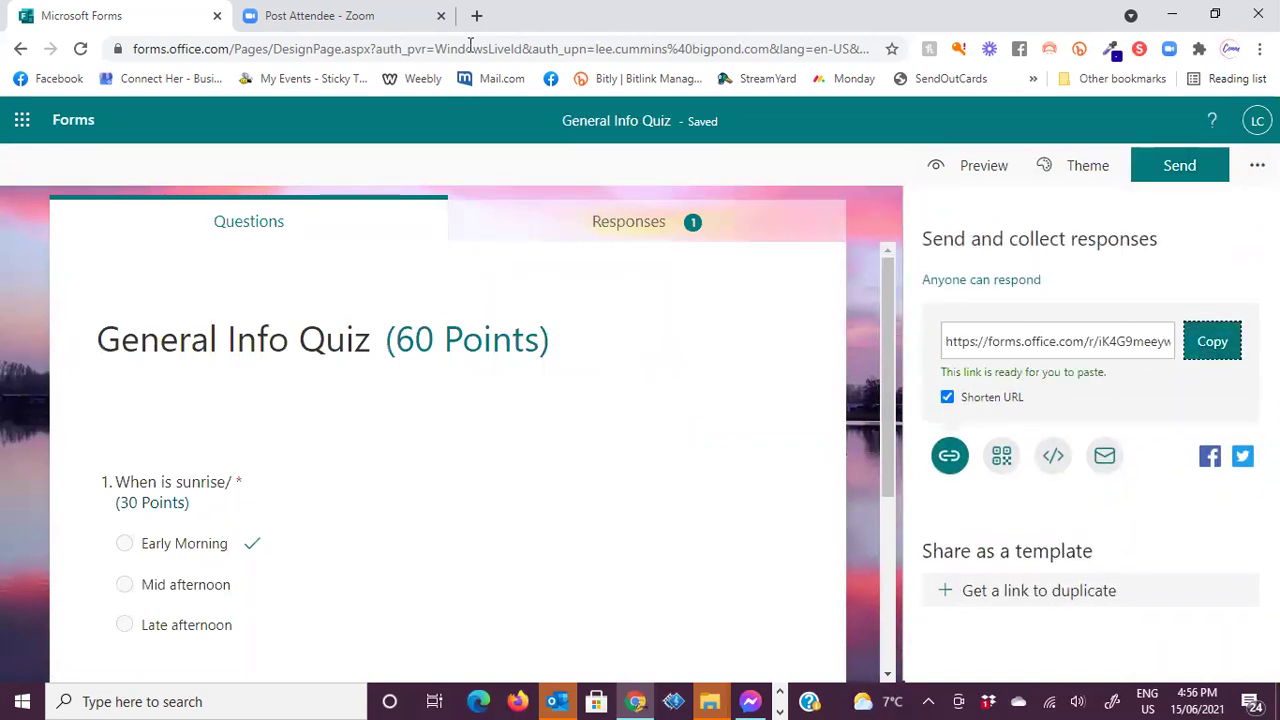
Open the copied shortened quiz link in a new browser tab.
click(477, 15)
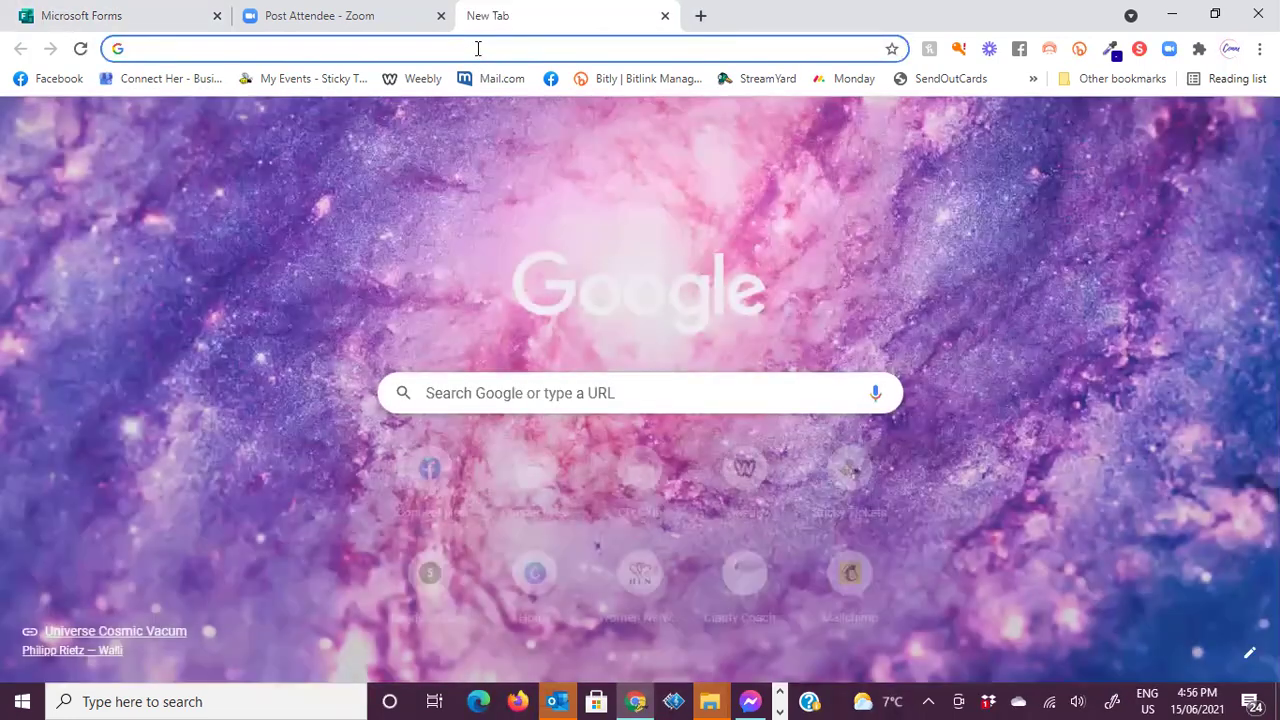
click(475, 48)
key(ctrl+v)
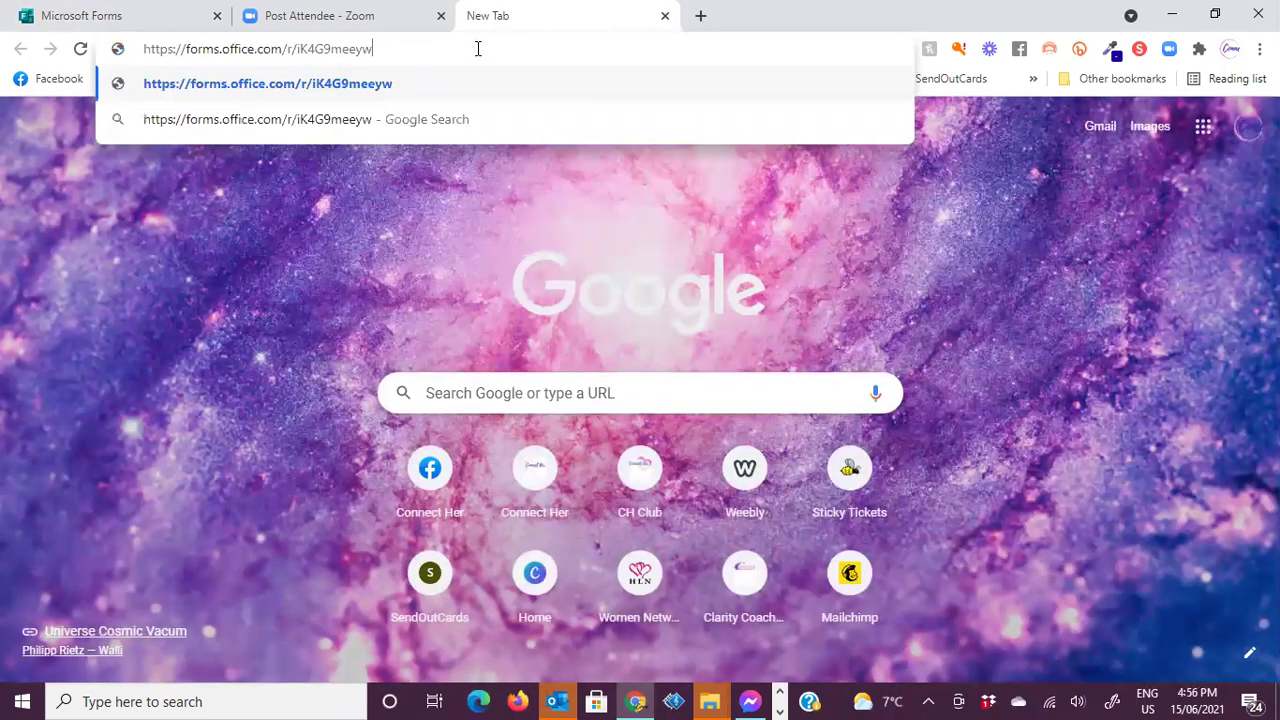
key(Return)
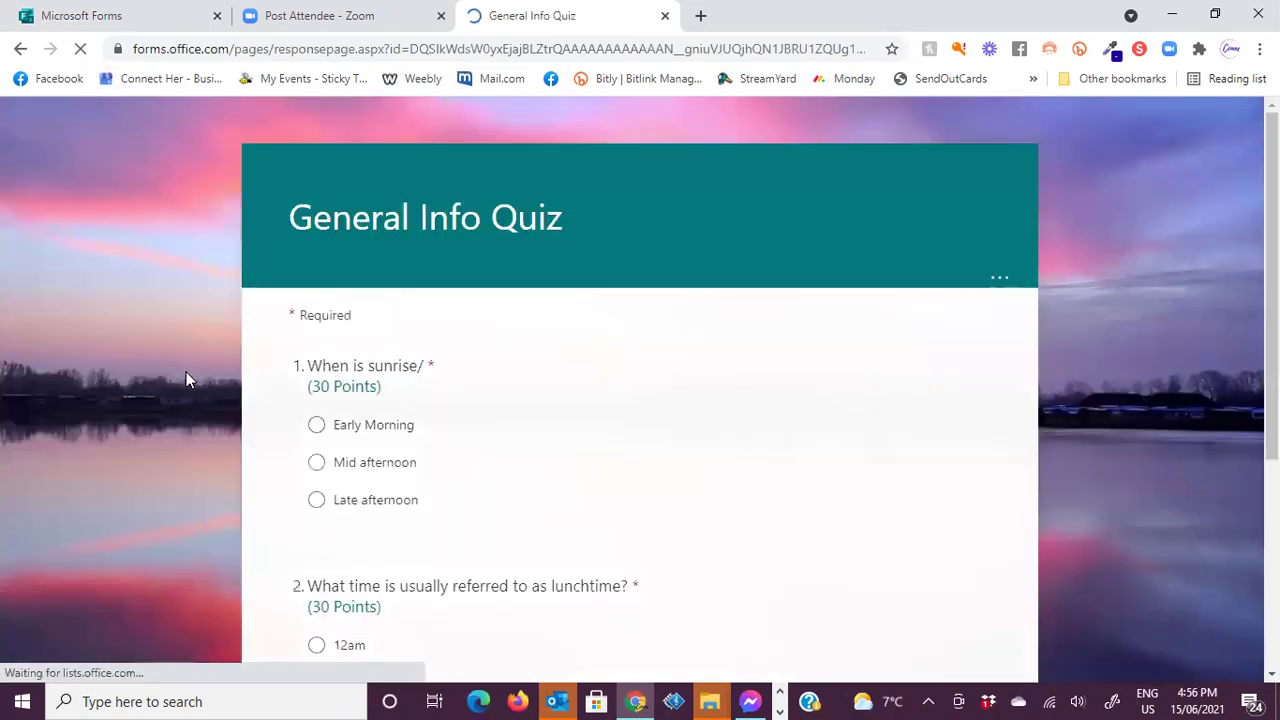
Answer the sunrise question with Early Morning and the lunchtime question with 12 noon in the respondent's view.
click(314, 427)
scroll(345, 575, down, 1)
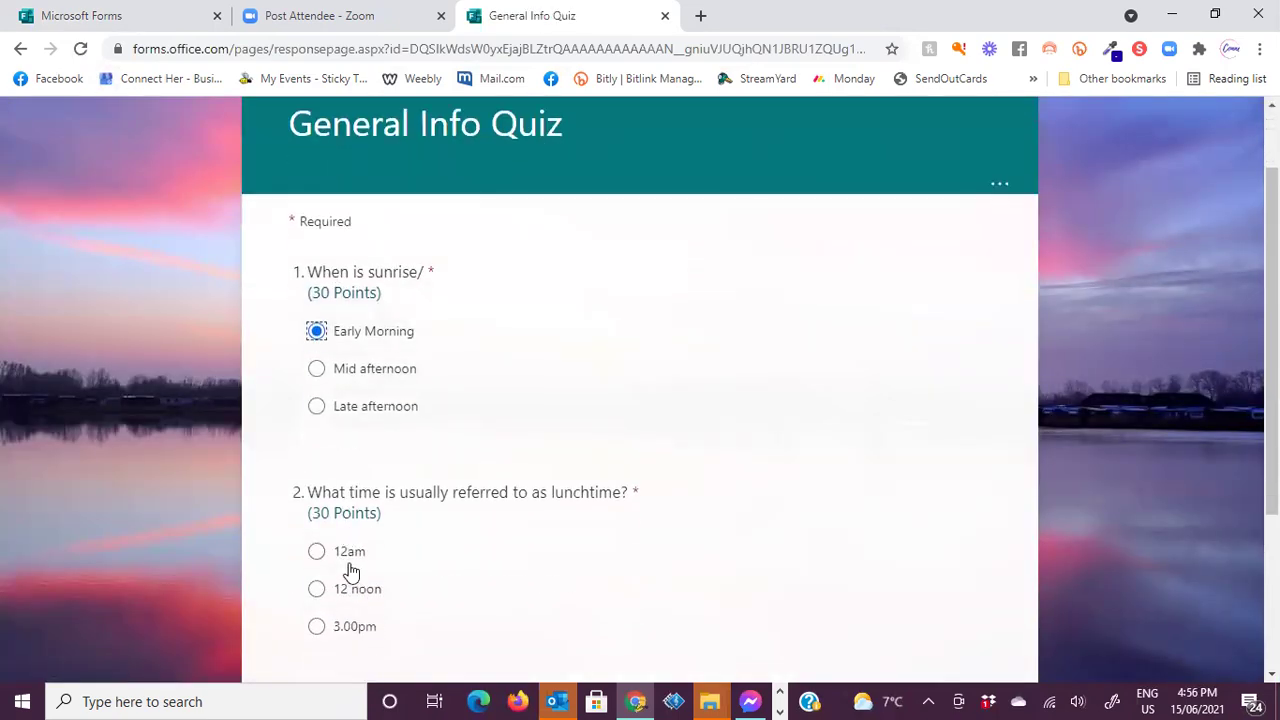
click(315, 591)
scroll(400, 580, down, 3)
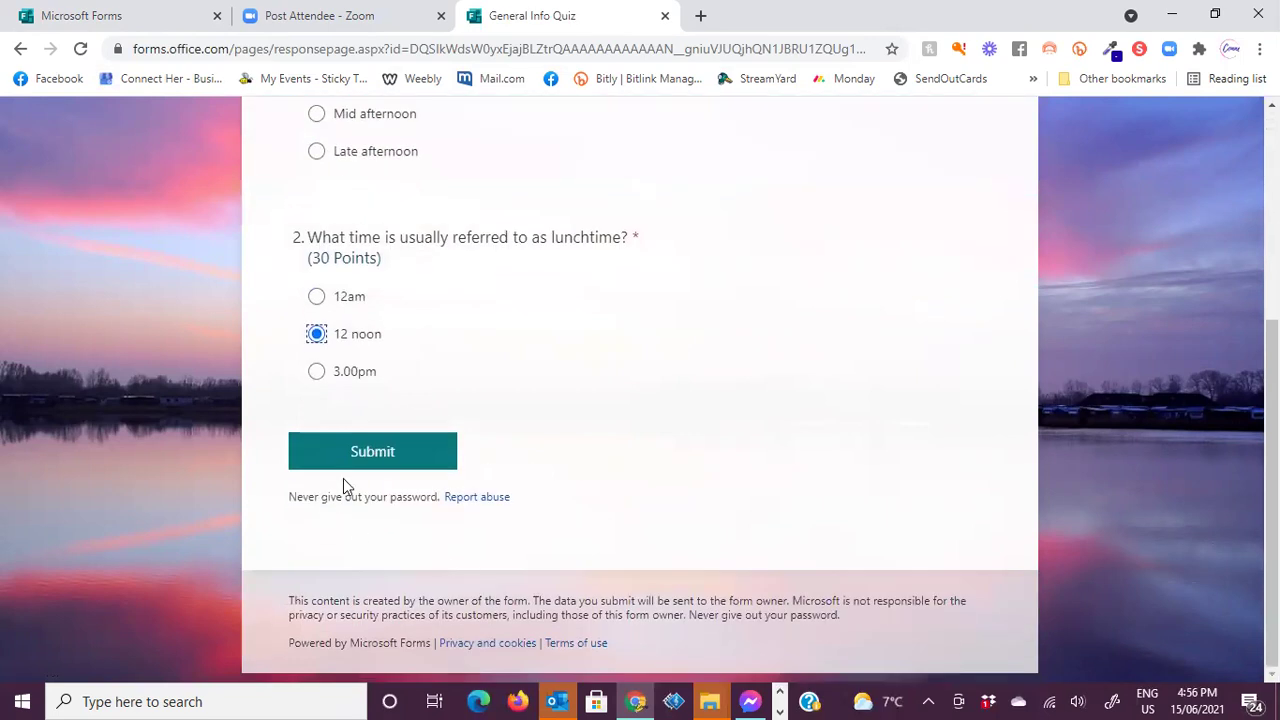
Return to the quiz editor and review the quiz settings, down to the response options and the custom thank you message.
click(152, 20)
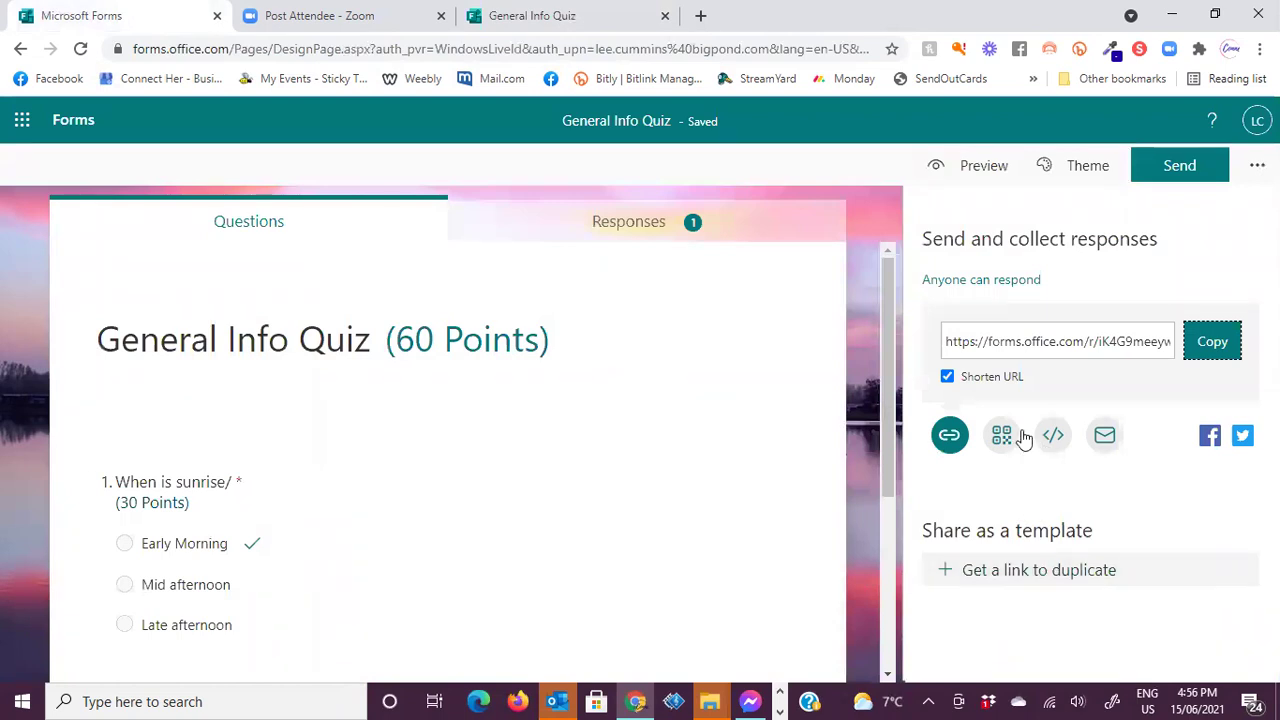
click(1257, 165)
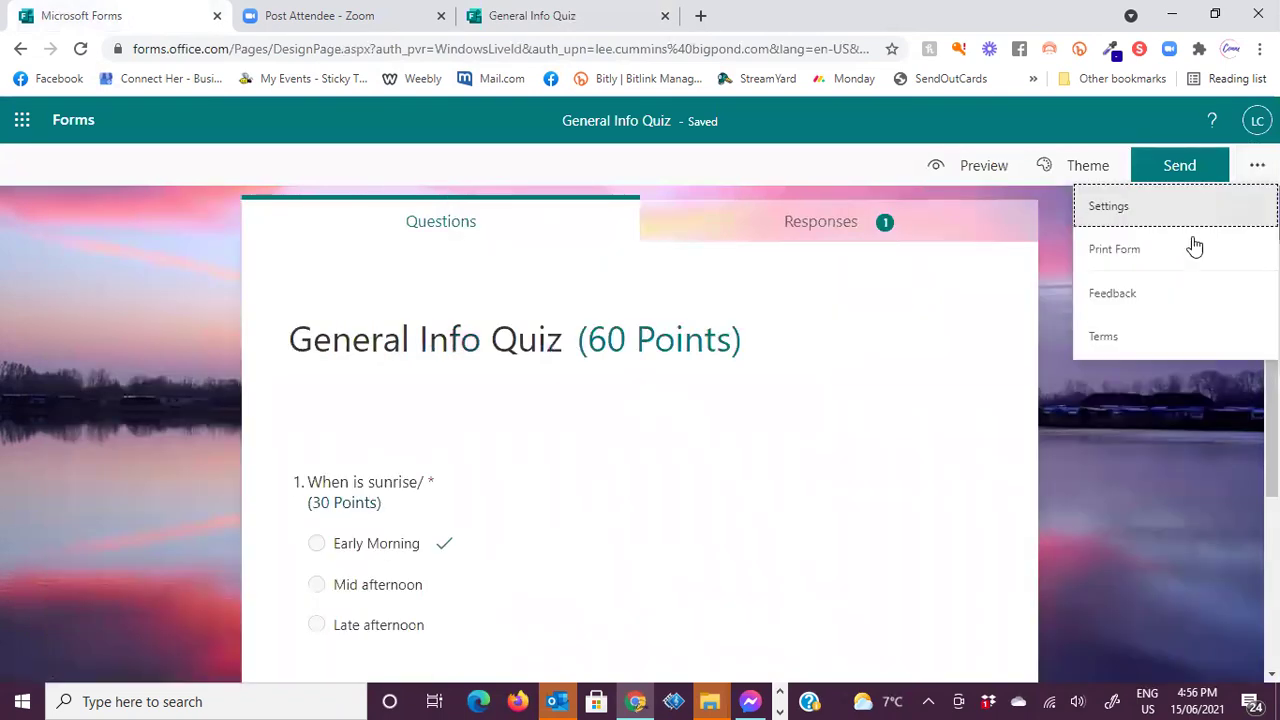
click(1134, 210)
scroll(1174, 497, down, 1)
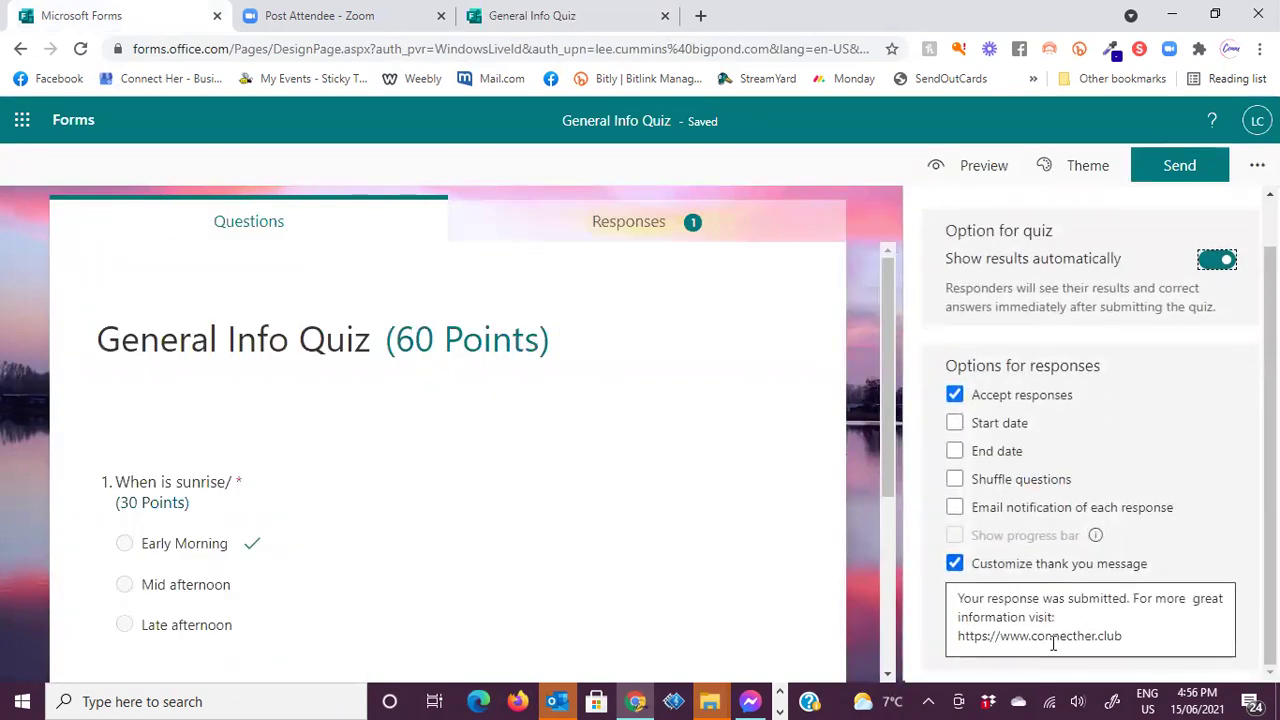
Shorten the quiz's response link again and view the QR code and embed code options for sharing it.
click(1182, 168)
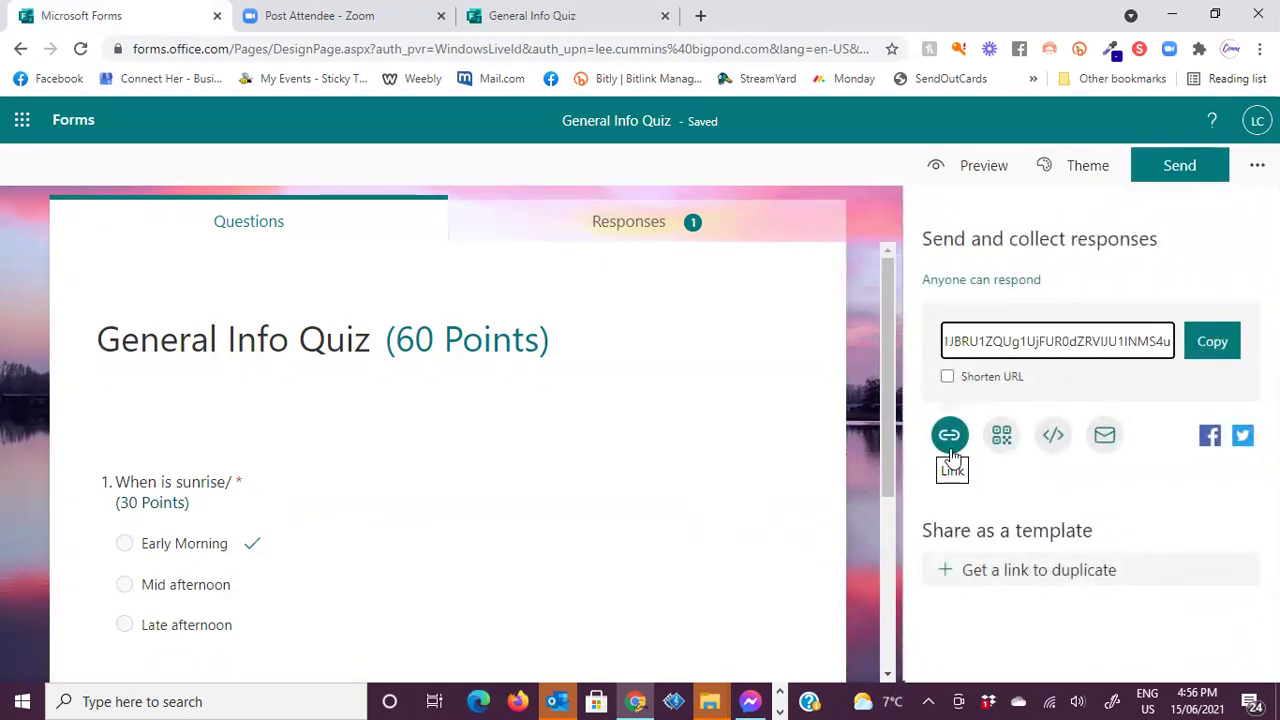
click(947, 378)
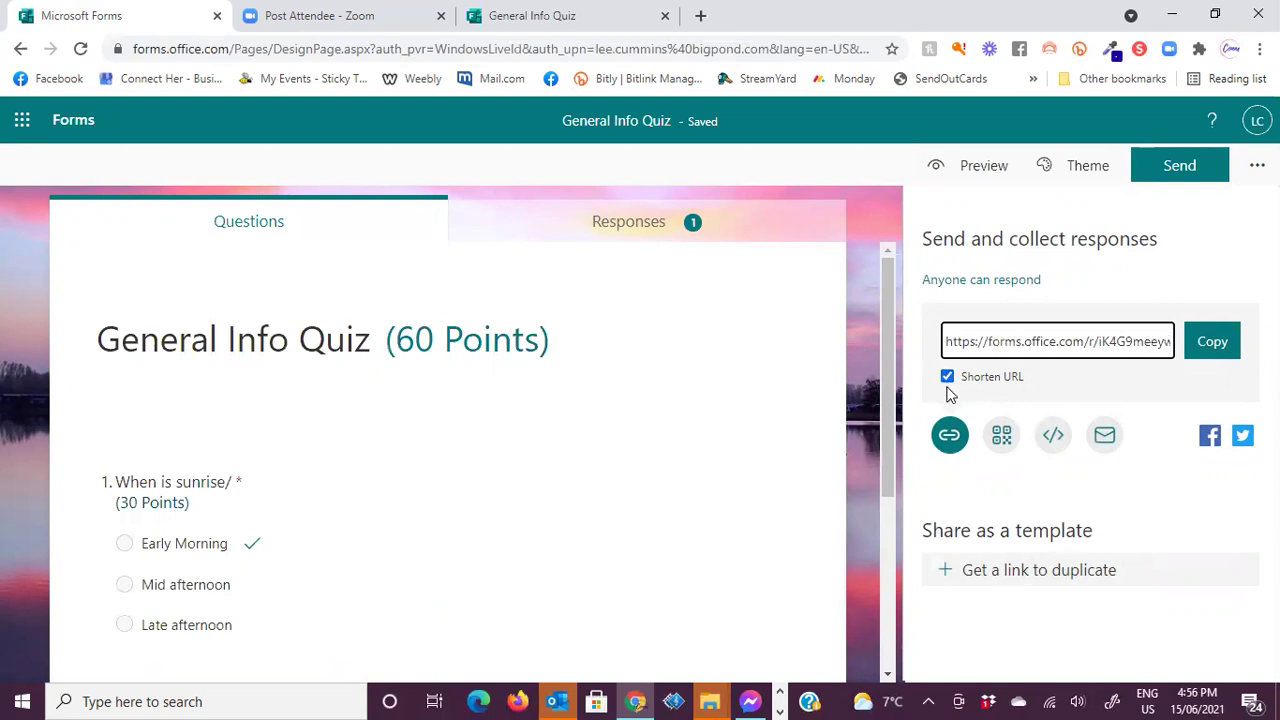
click(1002, 436)
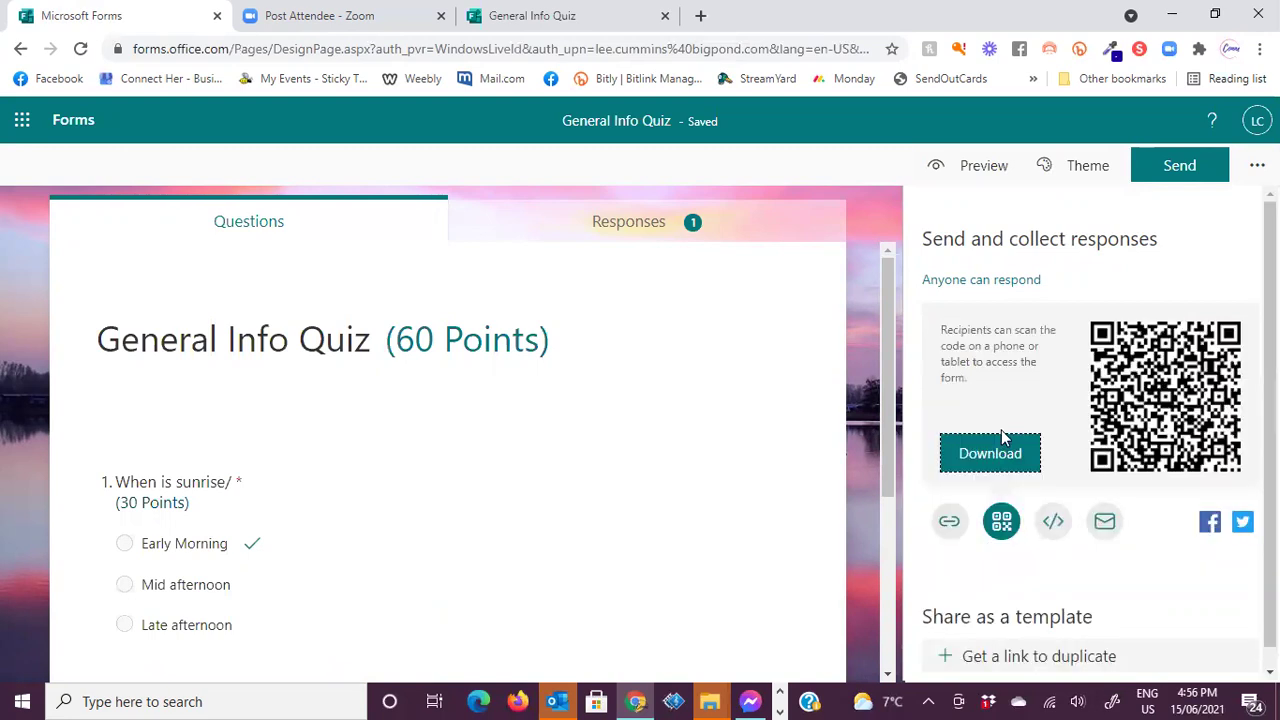
scroll(1004, 437, down, 1)
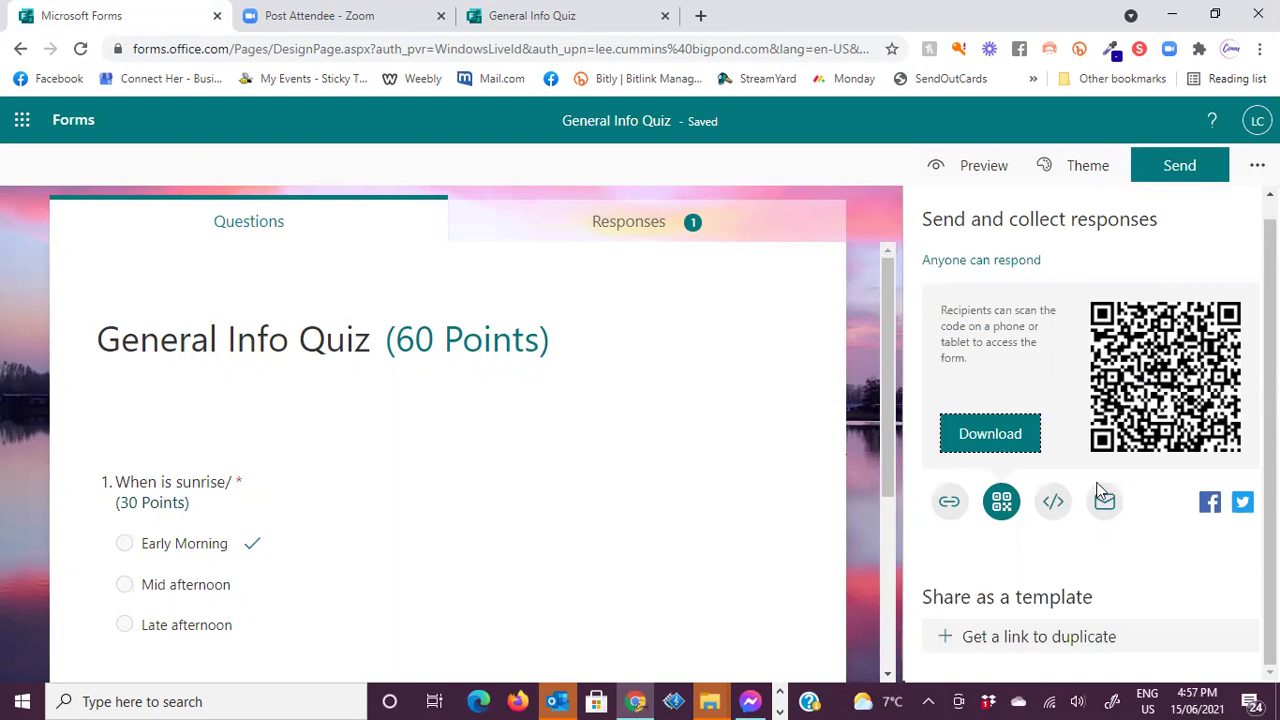
click(1050, 500)
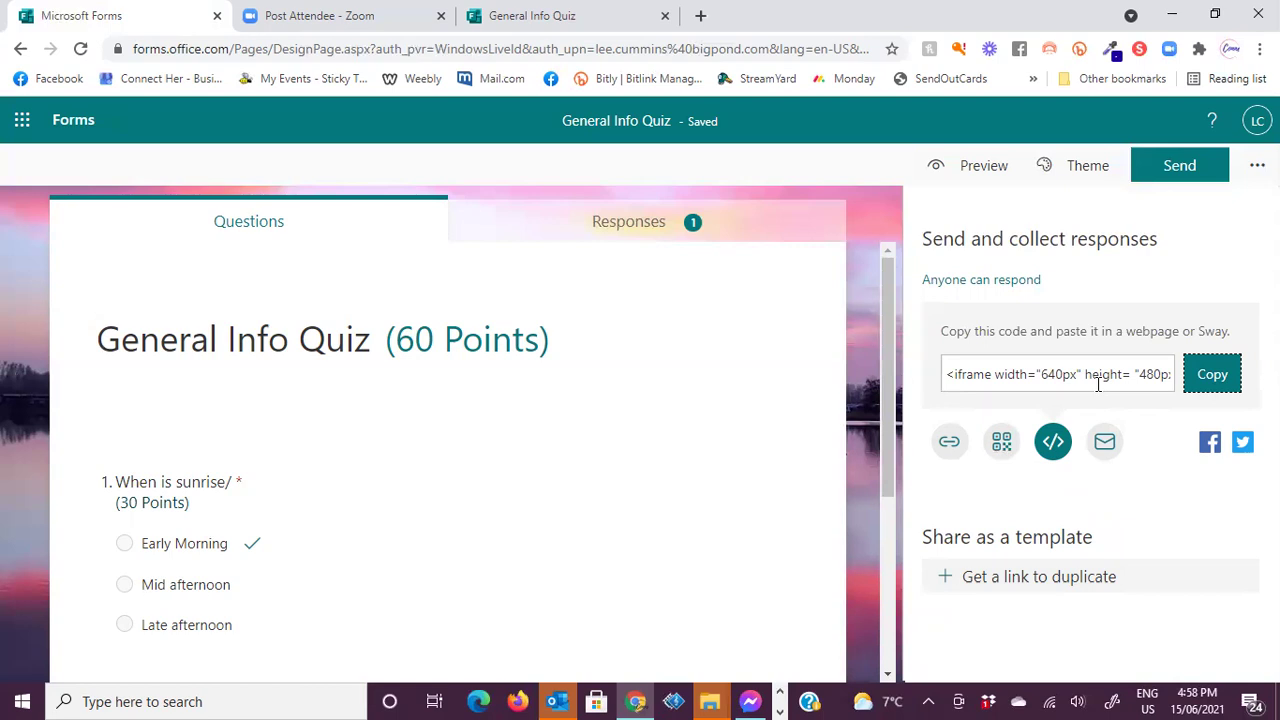
Create an email invitation with the quiz link in Outlook and discard the draft without saving.
click(1104, 441)
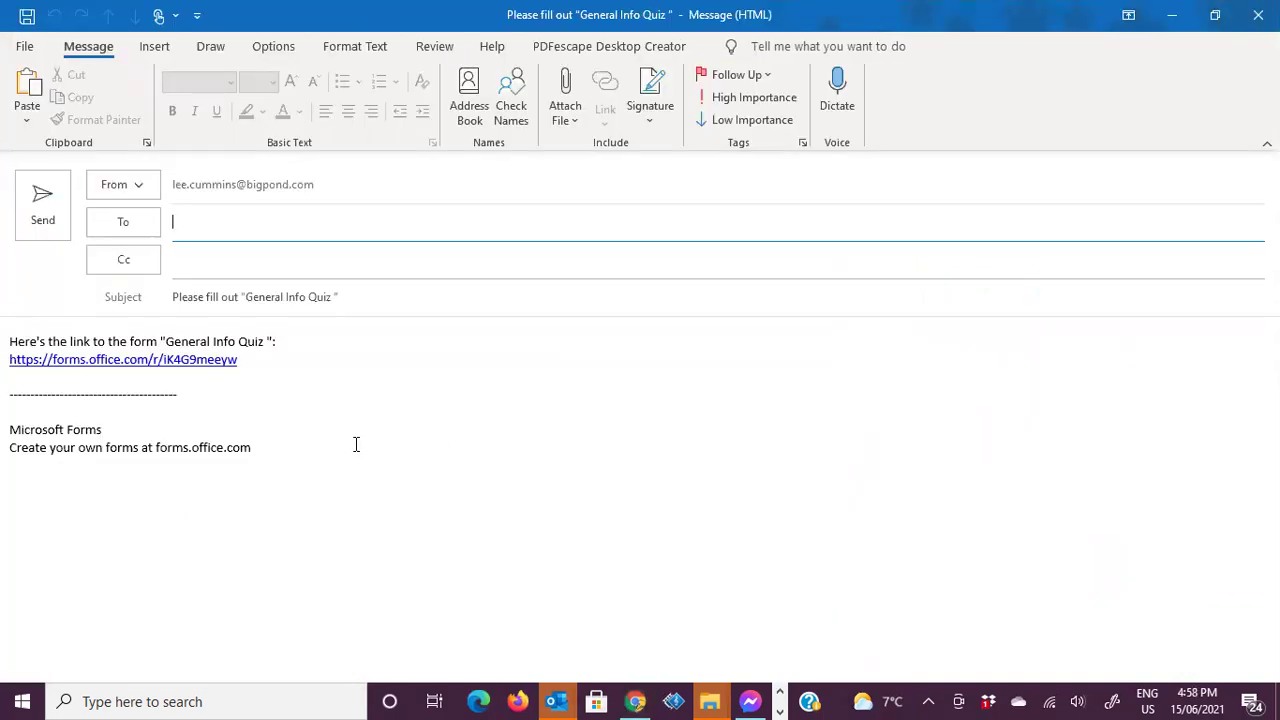
click(1258, 14)
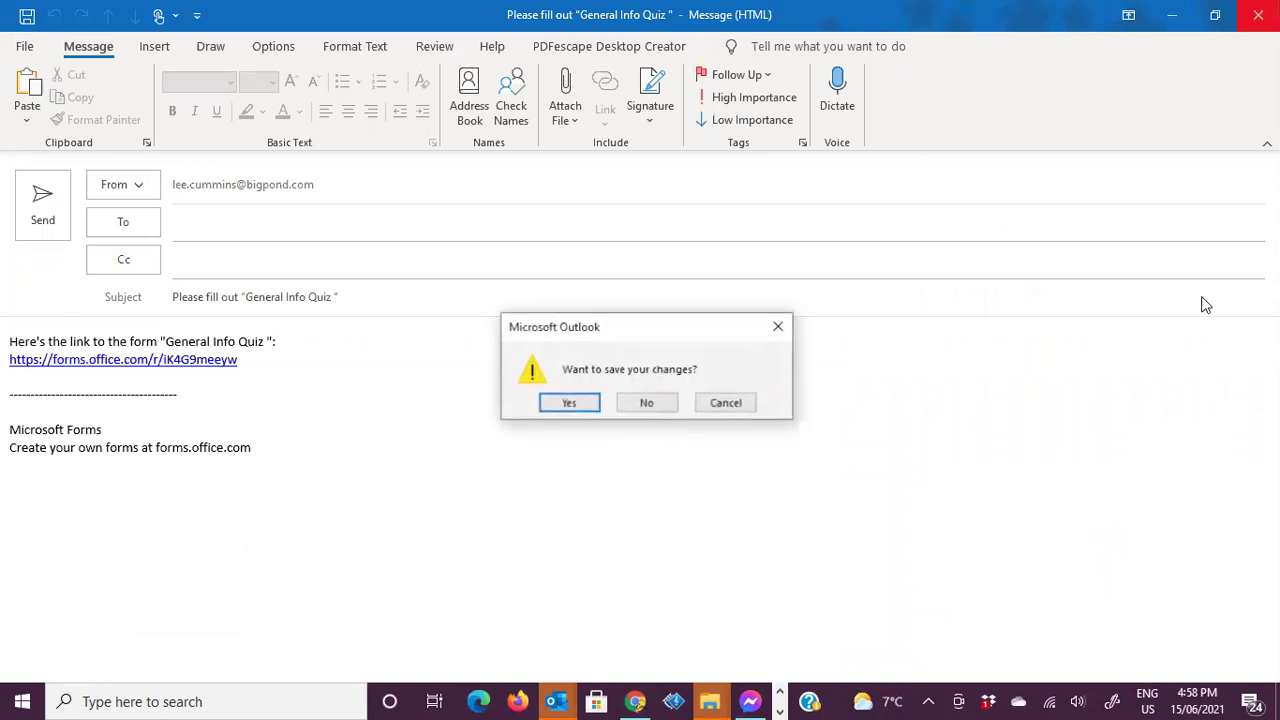
click(648, 402)
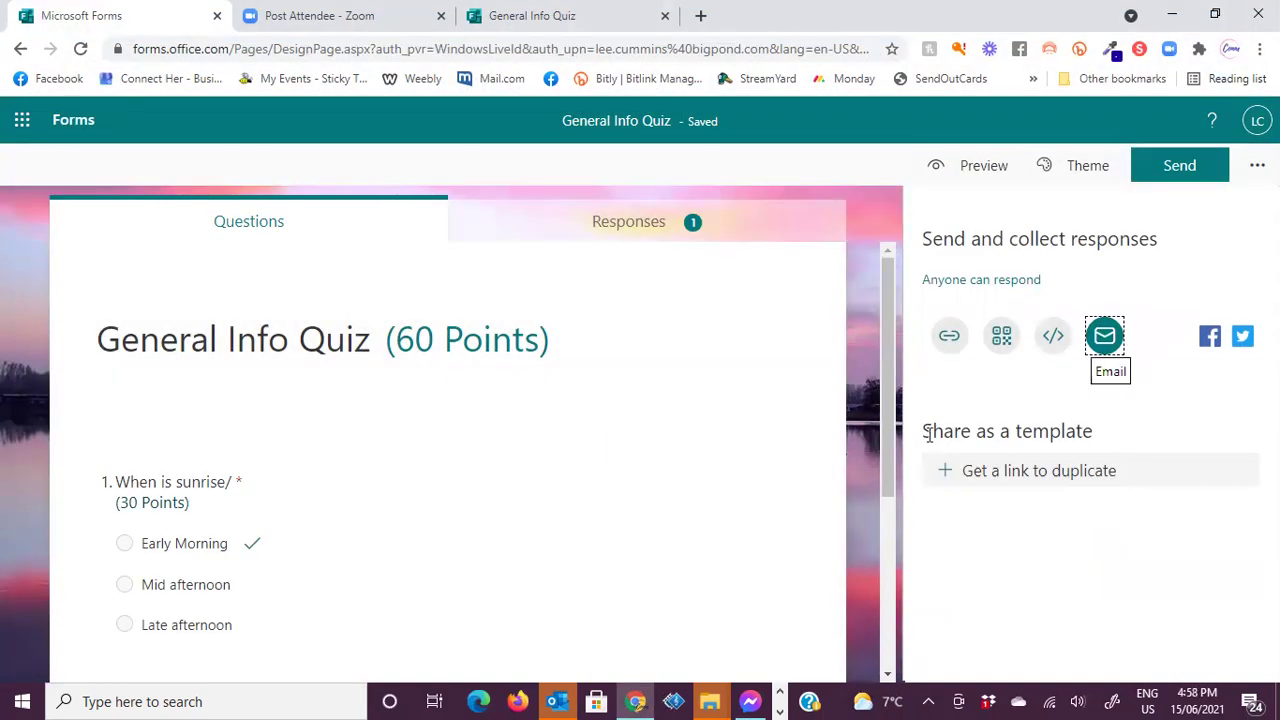